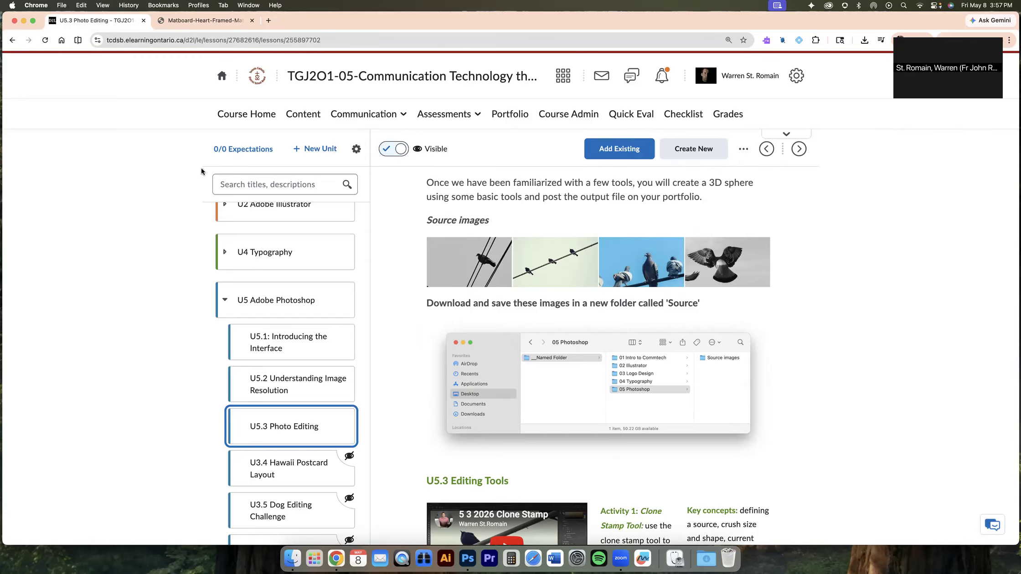
Switch to Photoshop and consolidate the two side-by-side bird images into tabs in one window
click(468, 558)
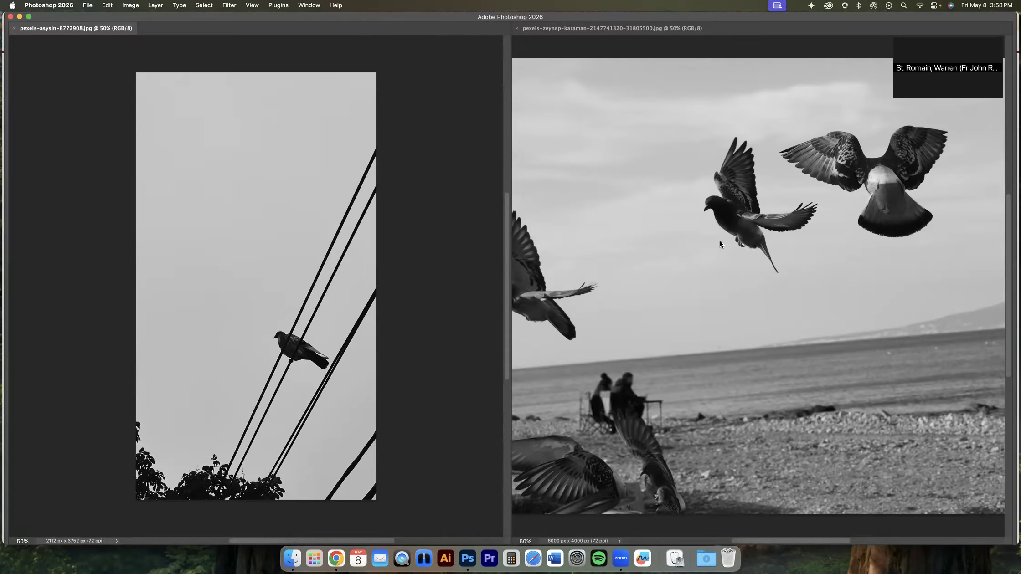
click(310, 6)
mouse_move(311, 20)
click(522, 95)
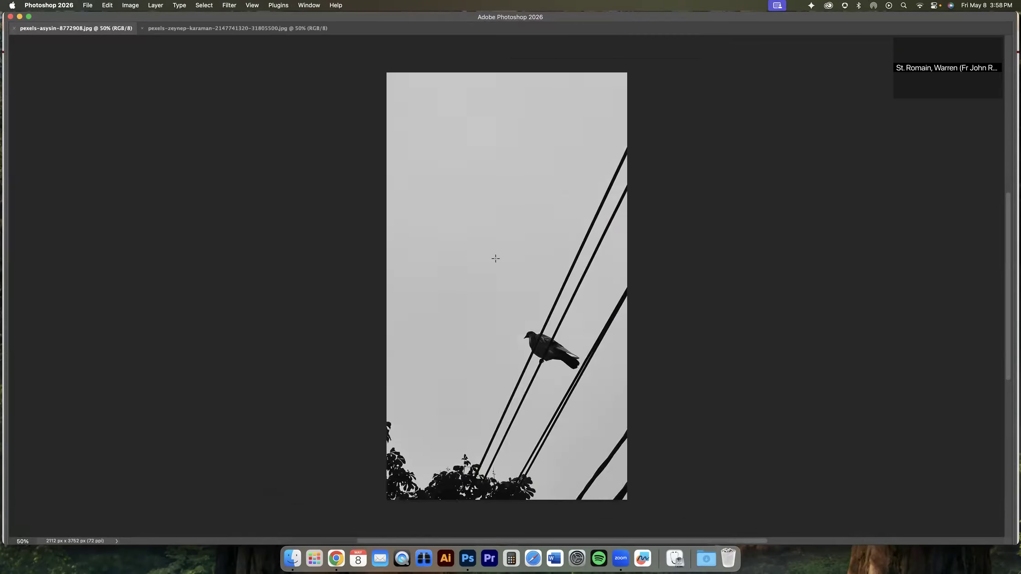
Show the hidden tools and panels and reset the Essentials workspace
key(Tab)
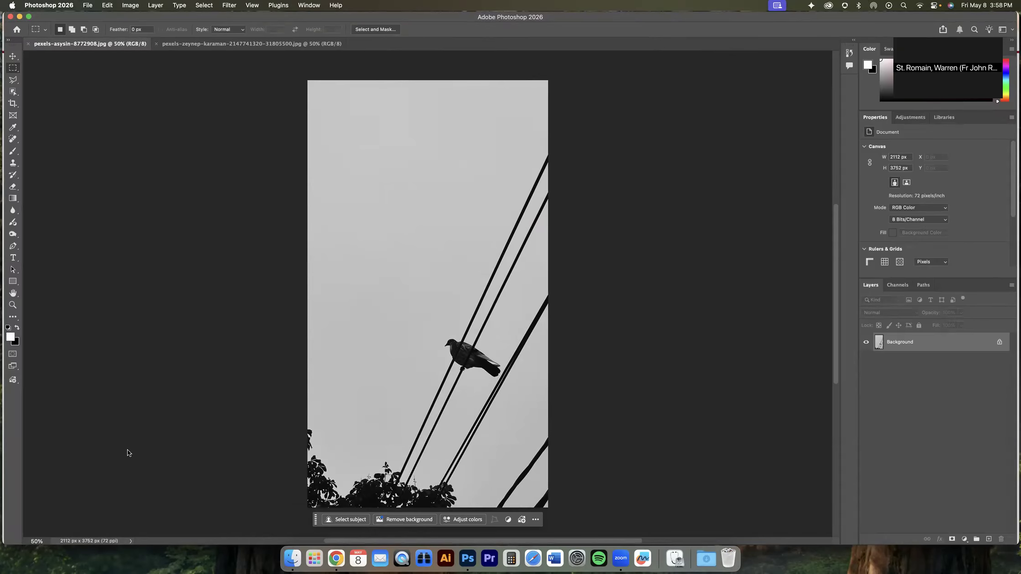
click(1004, 30)
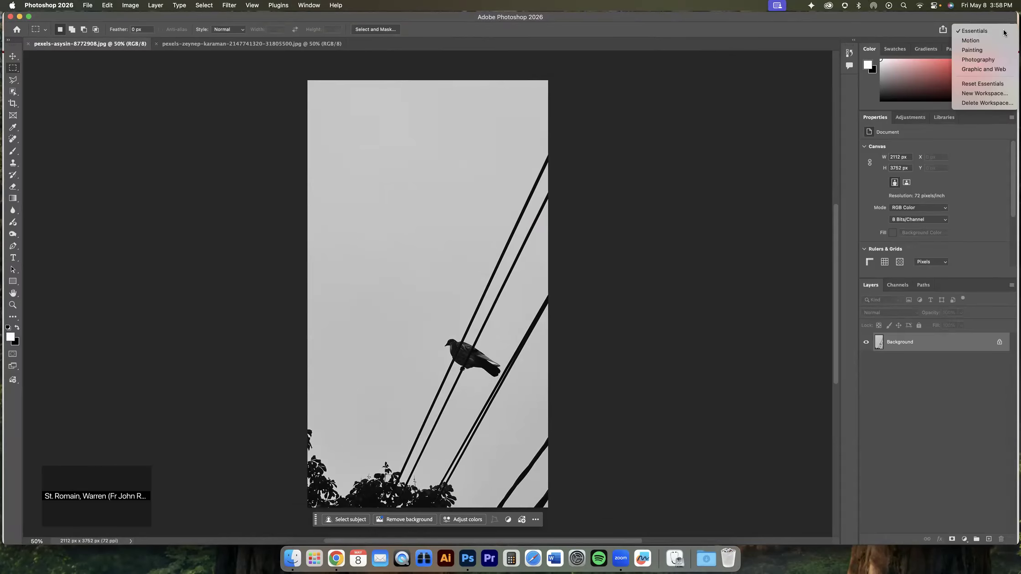
click(995, 88)
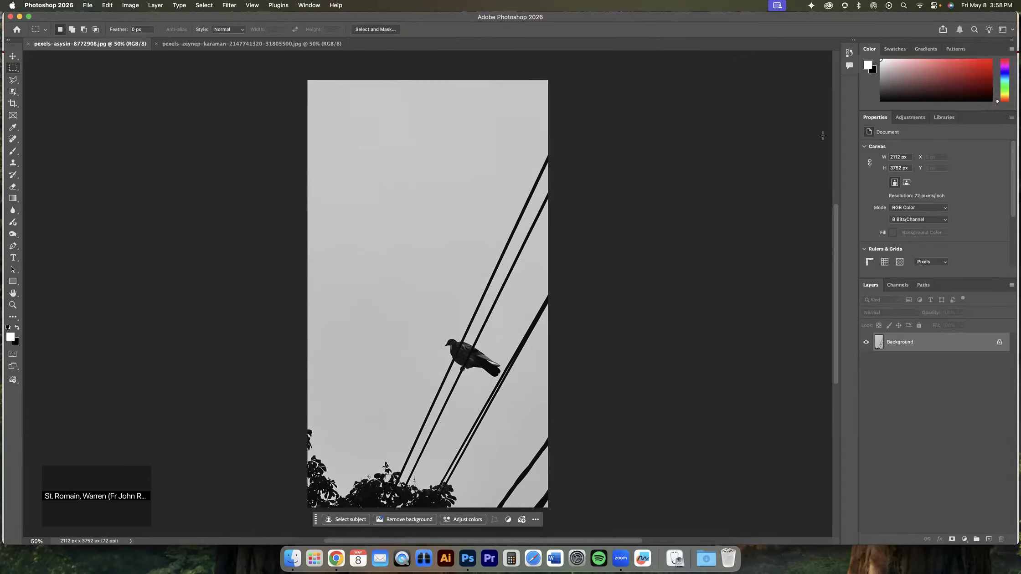
Reset all tools to their default settings and confirm the reset
click(43, 30)
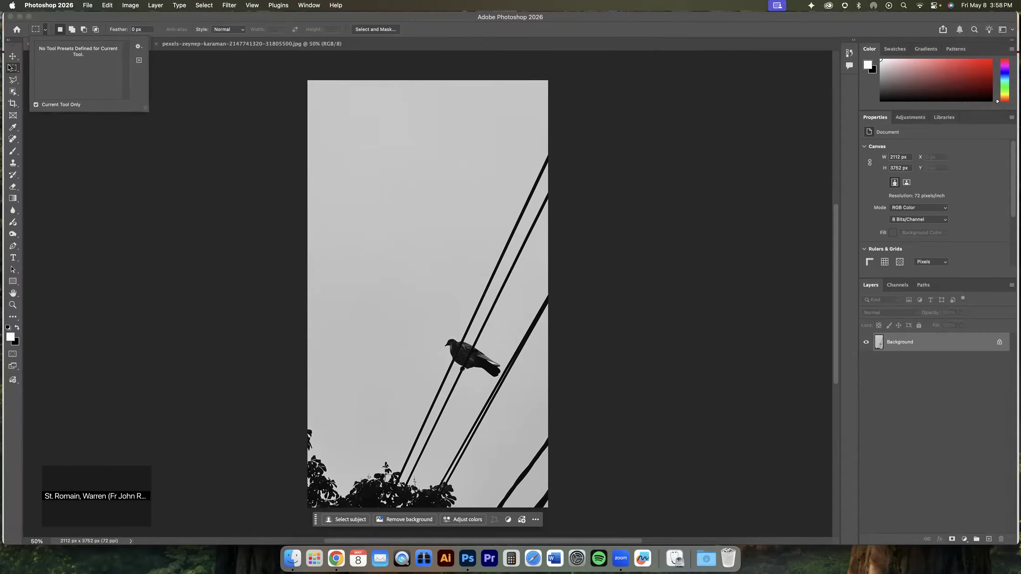
click(140, 47)
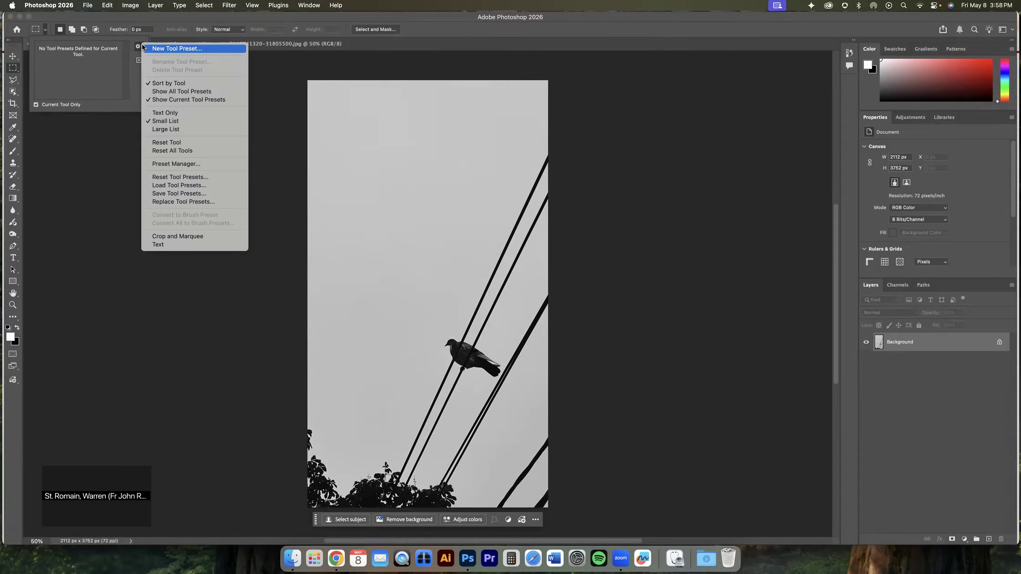
click(173, 150)
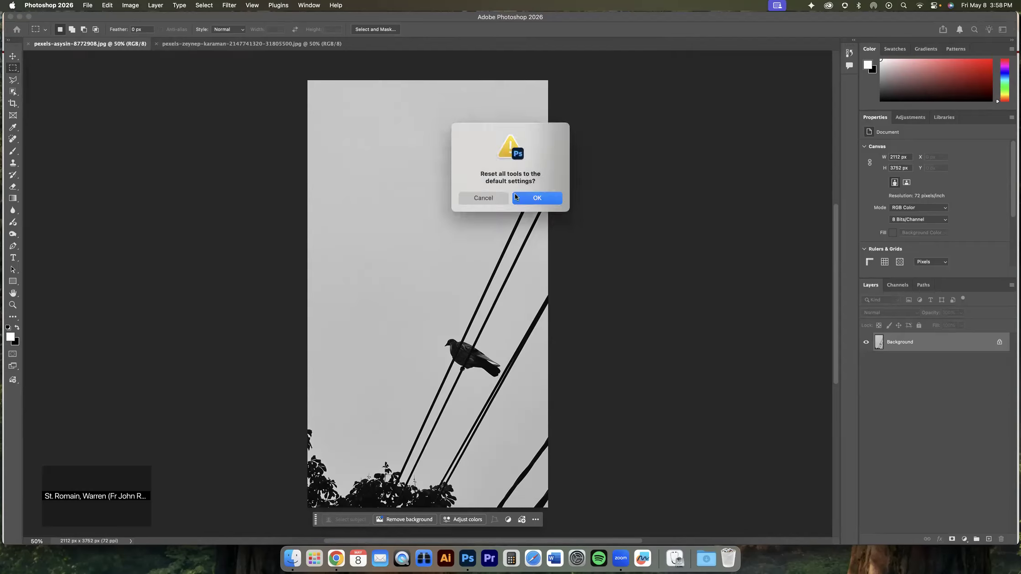
click(535, 198)
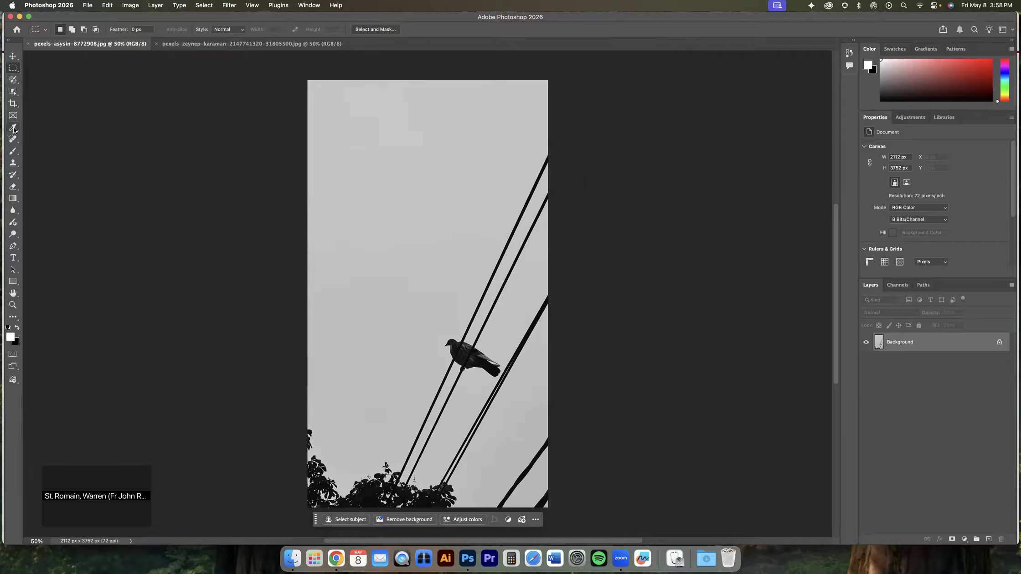
Select the Brush tool and reset it to its default settings
click(12, 153)
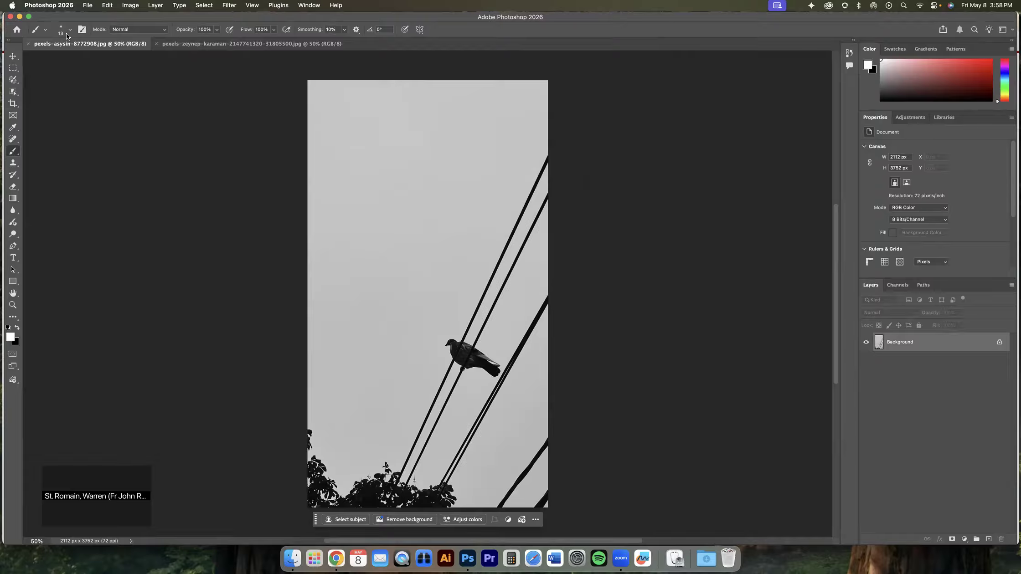
click(45, 29)
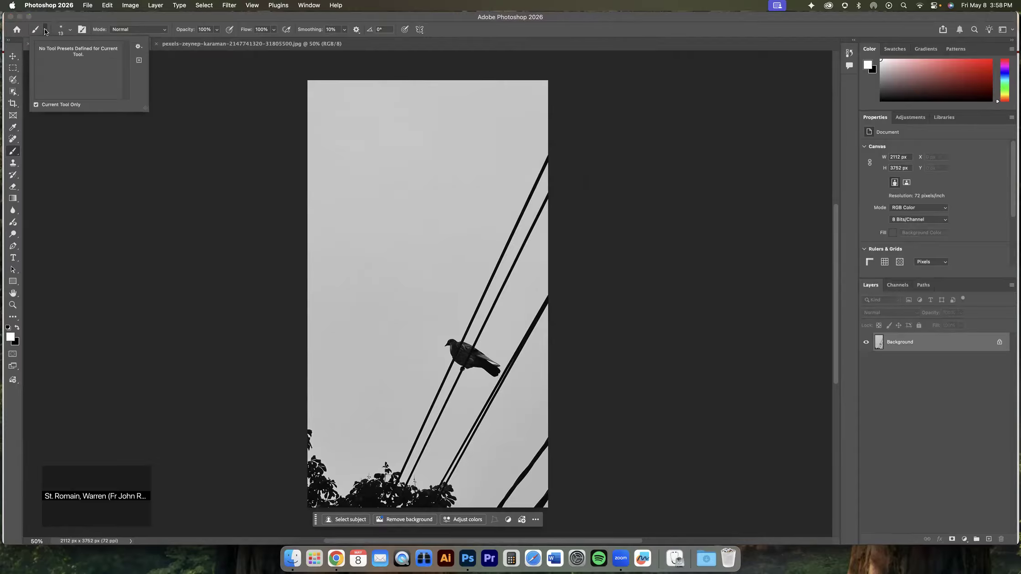
click(138, 46)
click(175, 146)
click(76, 18)
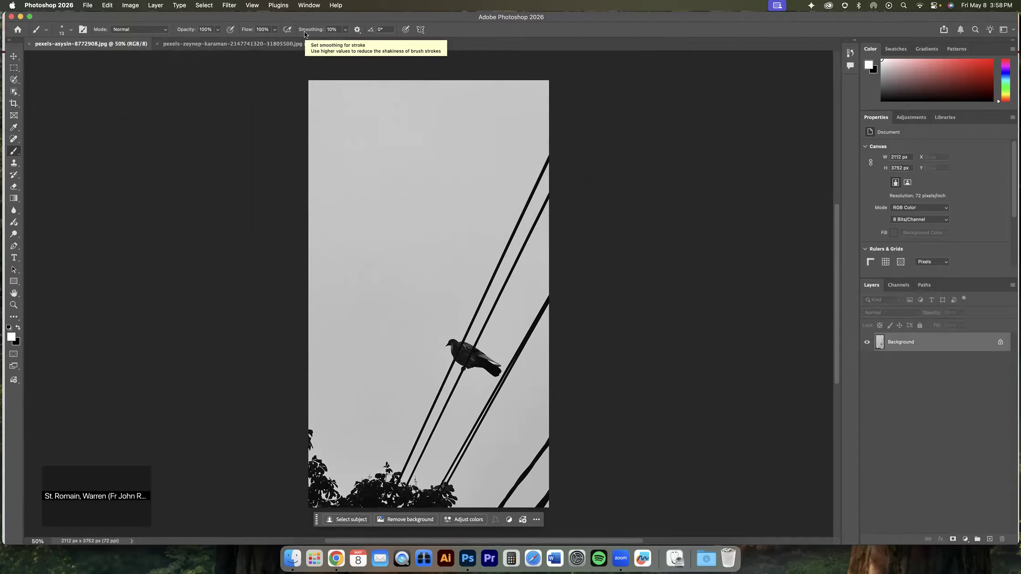
Duplicate the Background layer and rename the copy "blur"
right_click(941, 345)
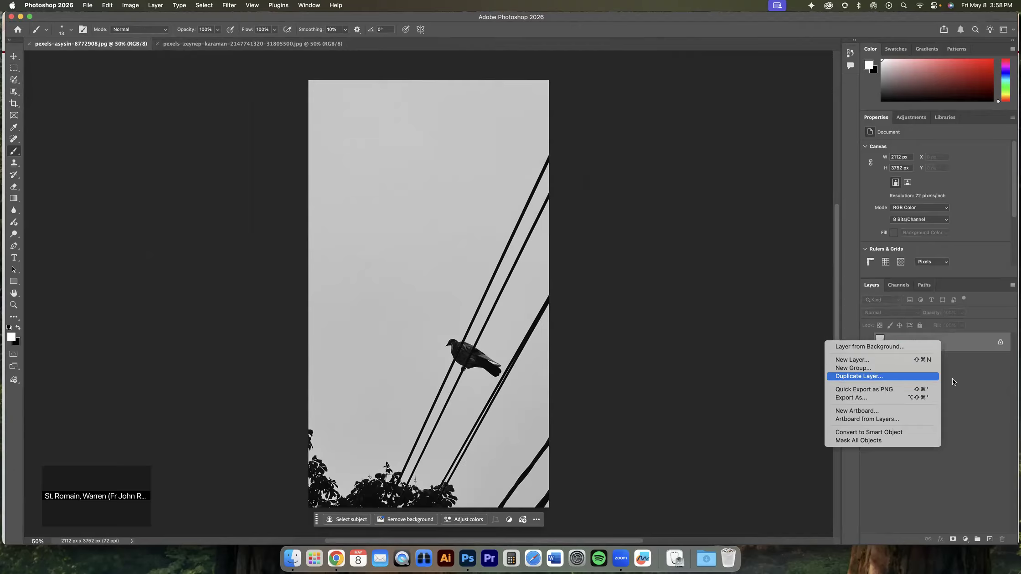
click(952, 360)
drag(947, 345, 967, 407)
key(super+j)
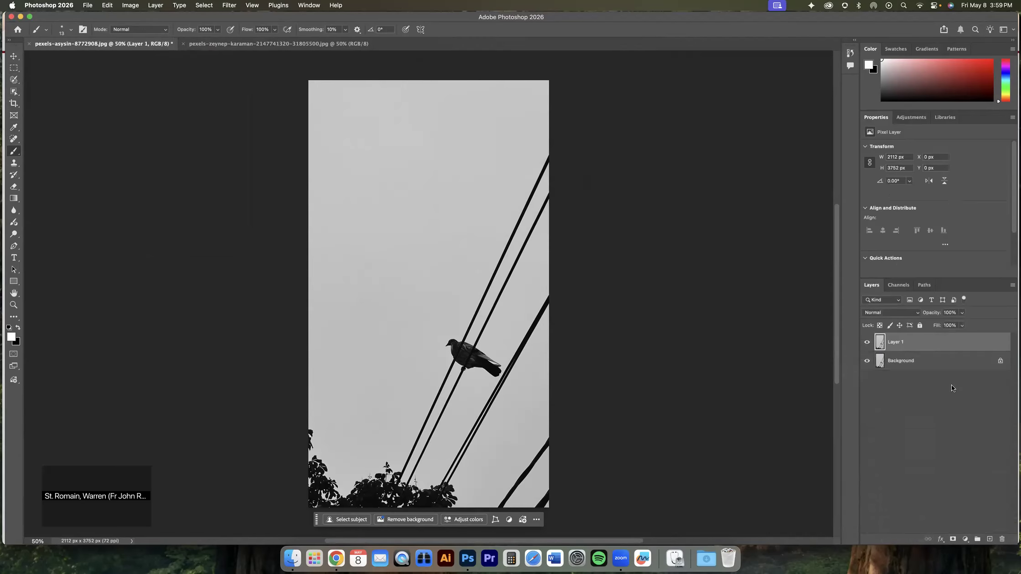
double_click(896, 342)
text(blur)
key(Return)
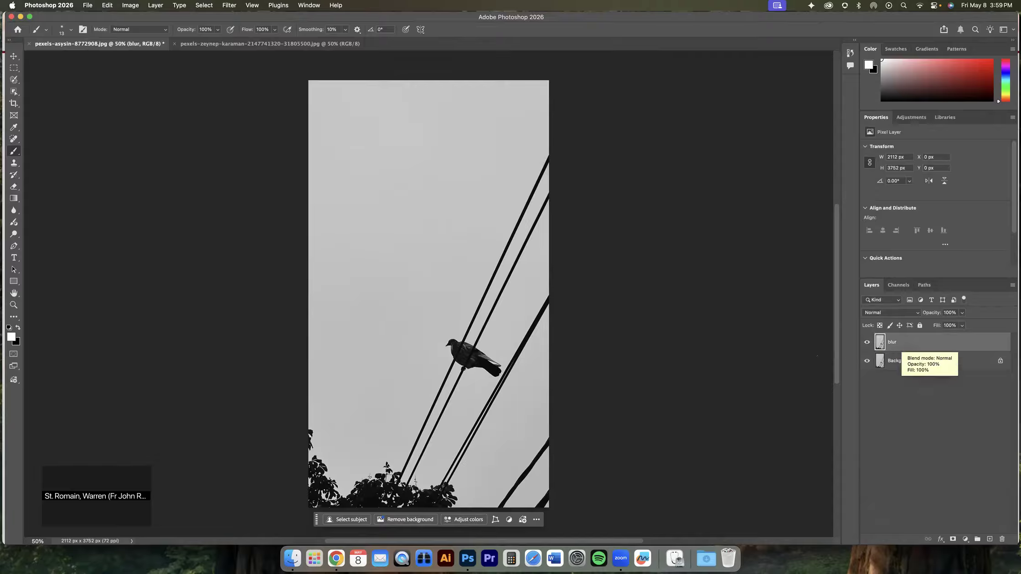
Hide and show the blur layer twice to compare it with the Background layer
click(867, 343)
click(867, 342)
click(867, 343)
click(867, 342)
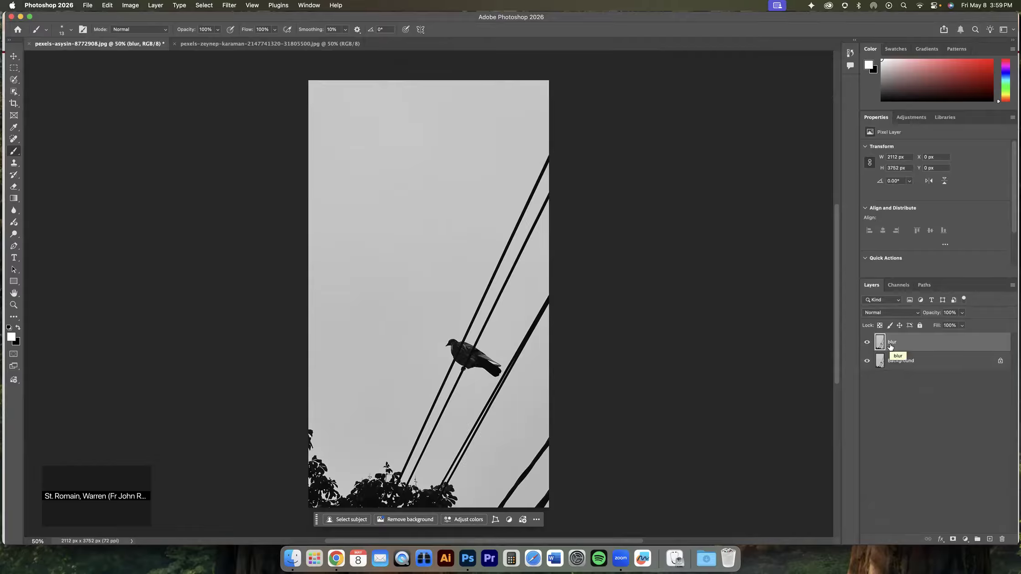
Apply a Gaussian Blur with a radius of 15.0 pixels to the blur layer, comparing the image with the preview off and on
click(228, 5)
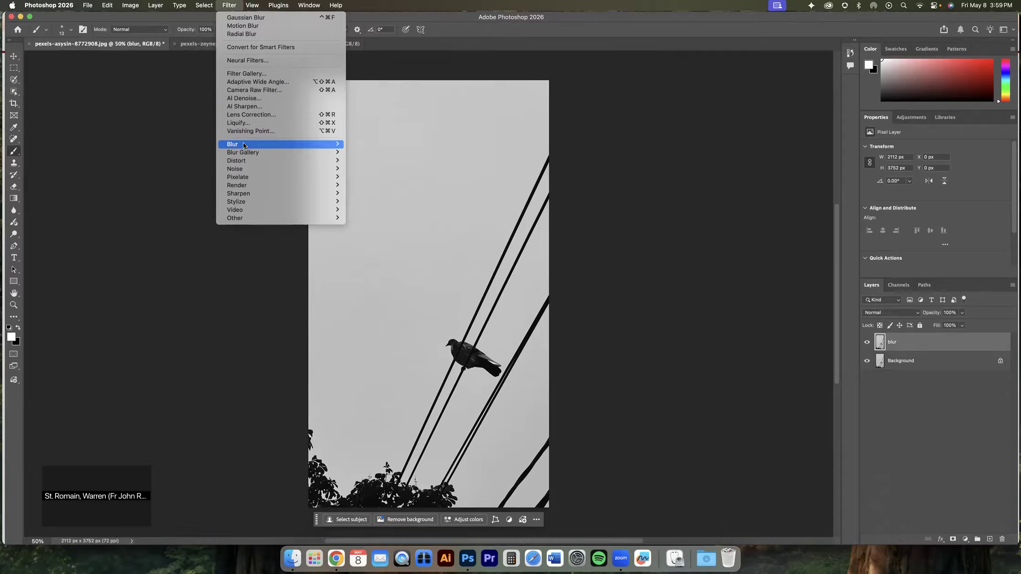
mouse_move(253, 145)
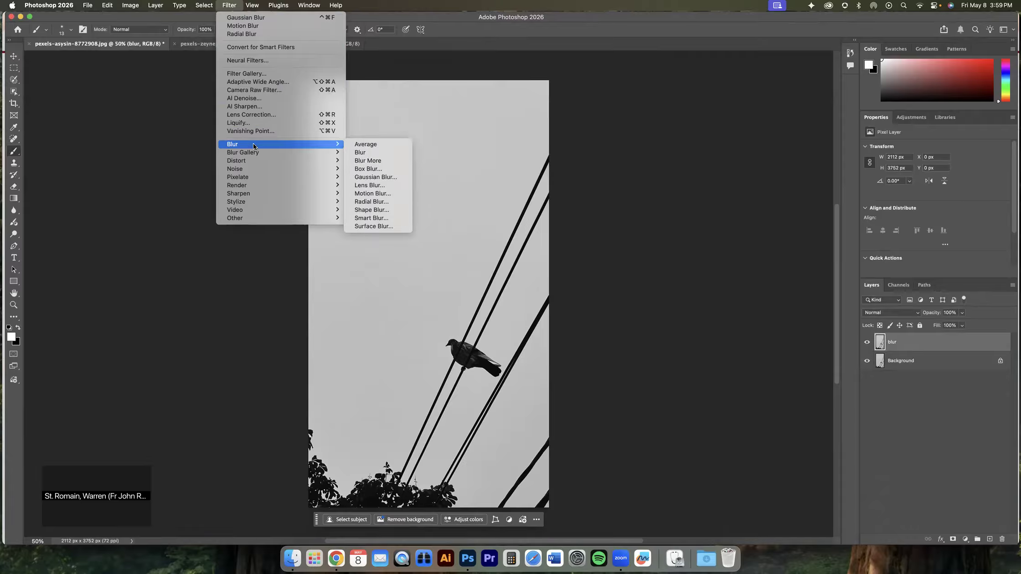
click(373, 178)
text(1.0)
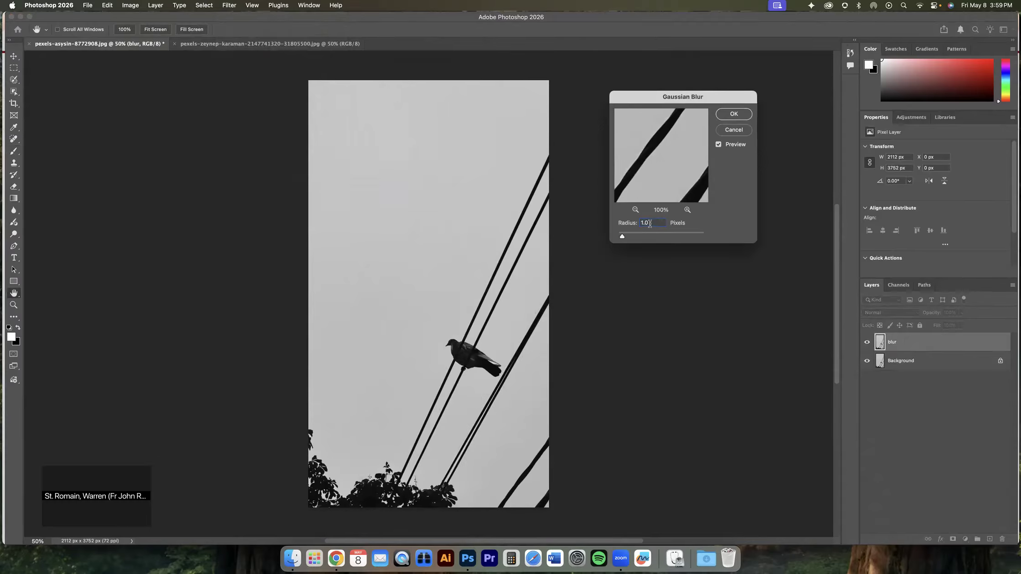
mouse_move(648, 223)
mouse_down()
mouse_move(622, 227)
mouse_move(637, 236)
mouse_up()
text(15.0)
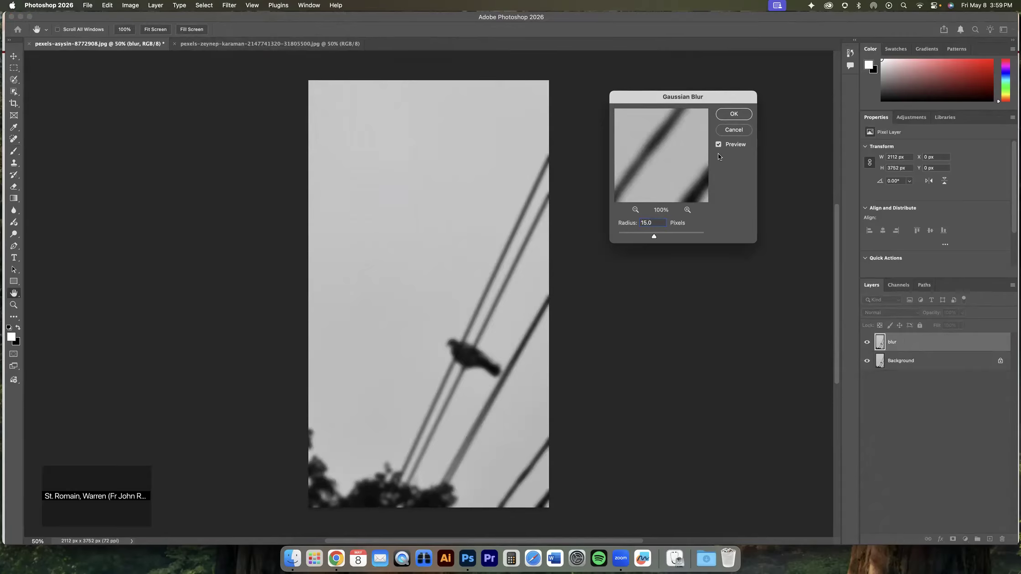
click(719, 146)
click(718, 147)
click(718, 147)
click(719, 146)
click(725, 115)
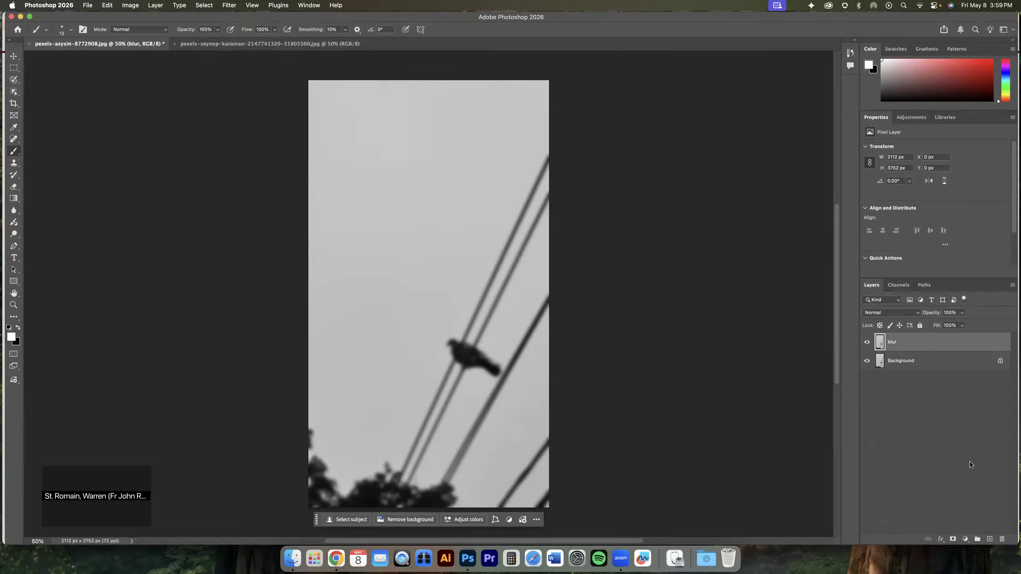
Add a layer mask to the blur layer and set the Gradient tool to Classic gradient
click(953, 541)
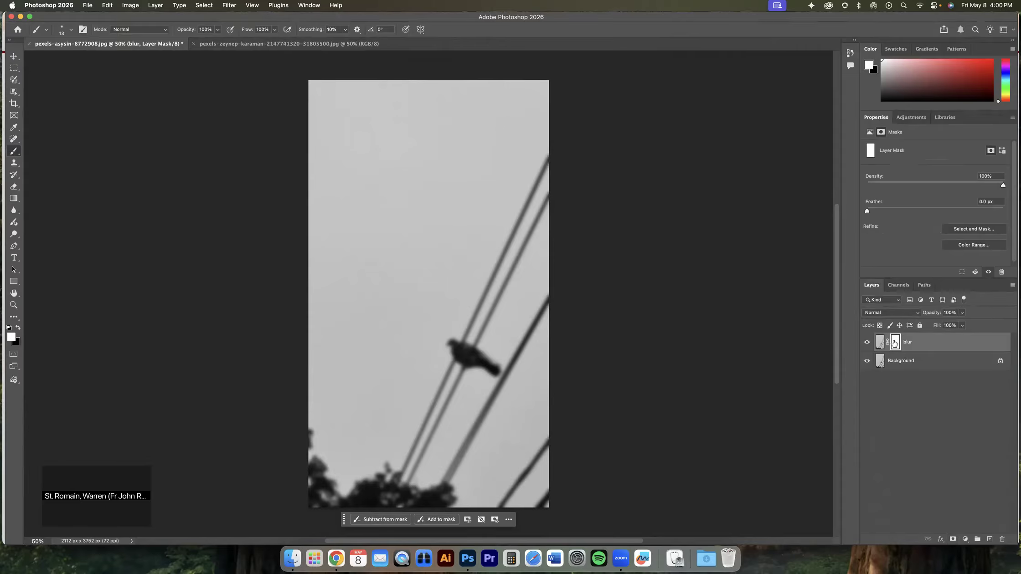
click(14, 198)
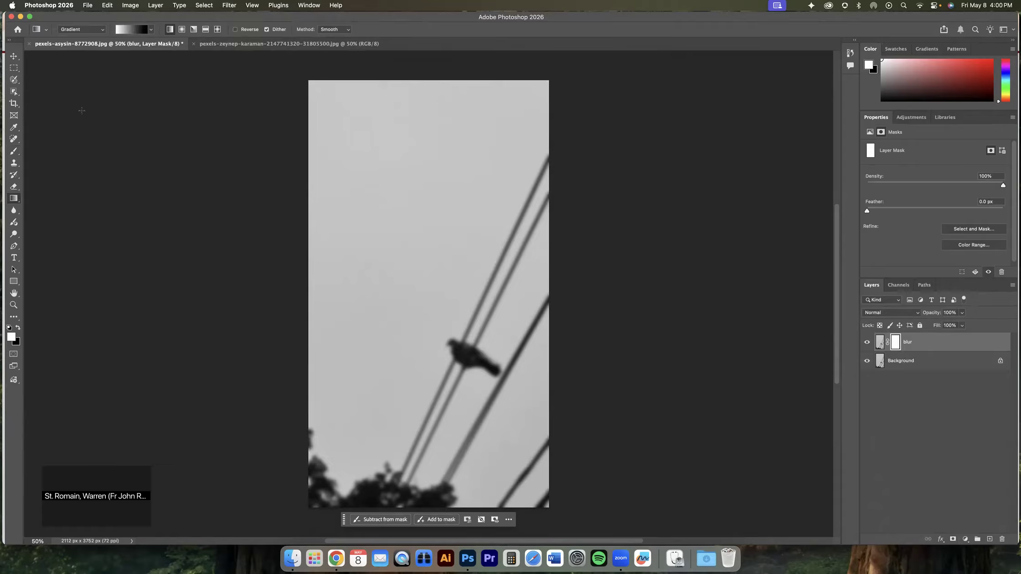
click(101, 30)
click(93, 40)
Try three white-to-black linear gradients on the blur layer's mask, running from the sky down toward the bird, and undo each one
drag(478, 135, 429, 376)
key(super+z)
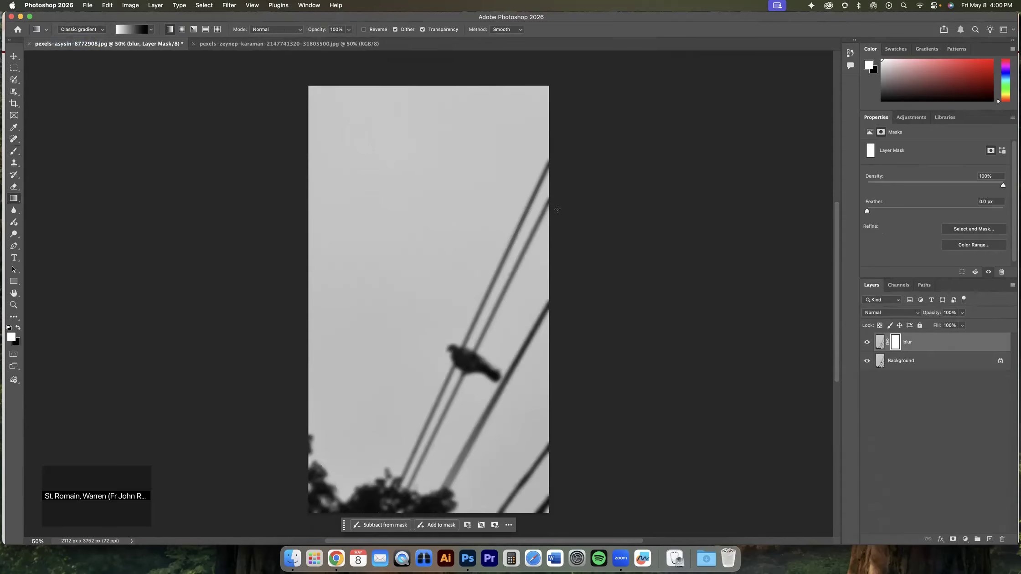
drag(531, 197, 496, 271)
key(super+z)
drag(511, 168, 447, 343)
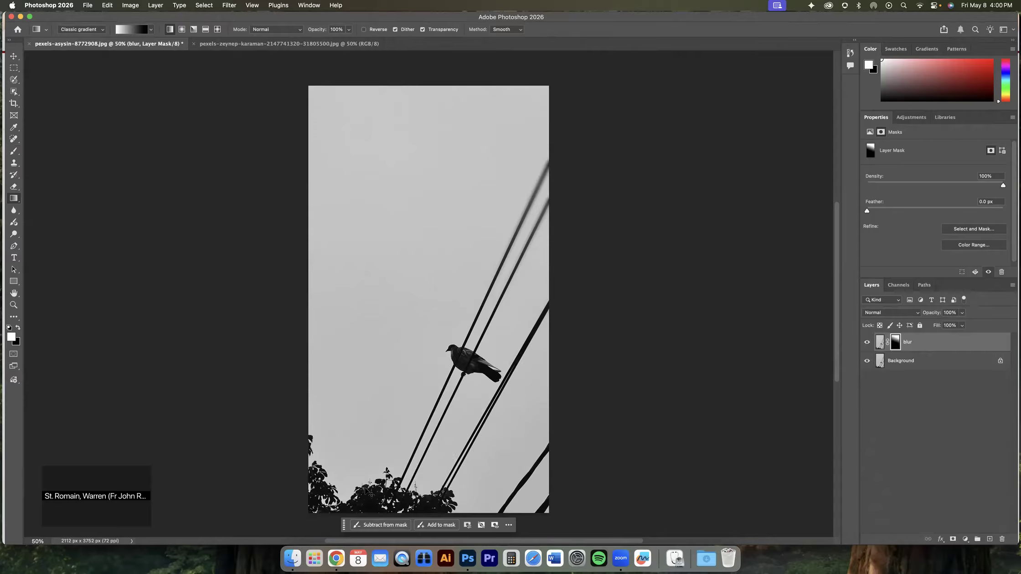
key(super+z)
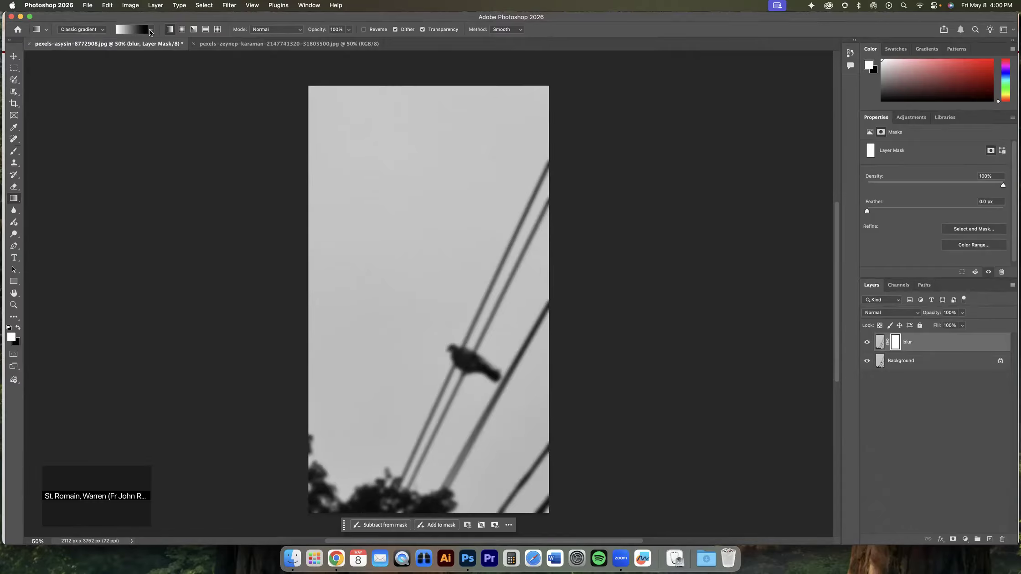
Choose the white-to-black gradient from the Basics presets and enable the Reverse option
click(151, 31)
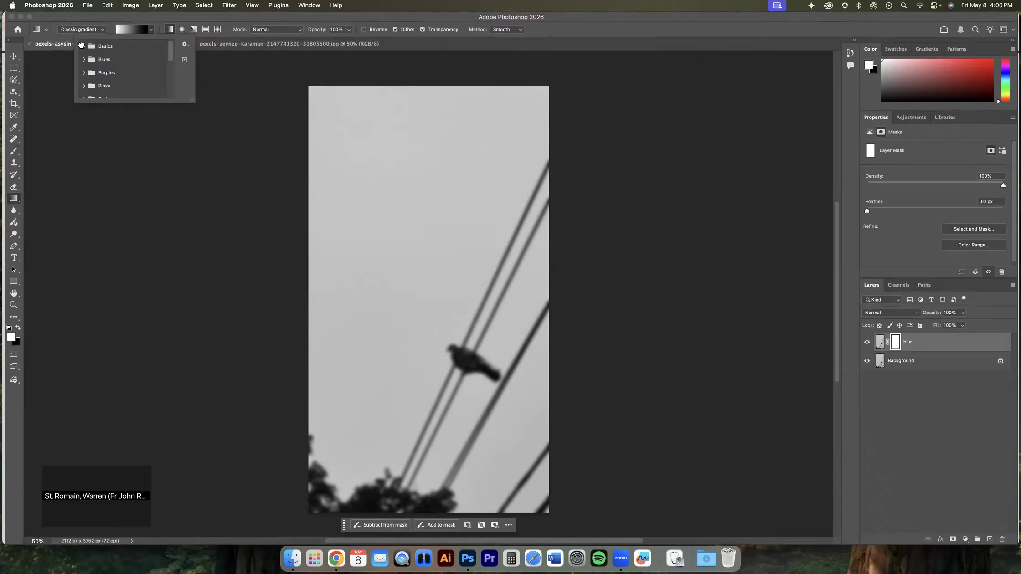
click(84, 46)
click(95, 59)
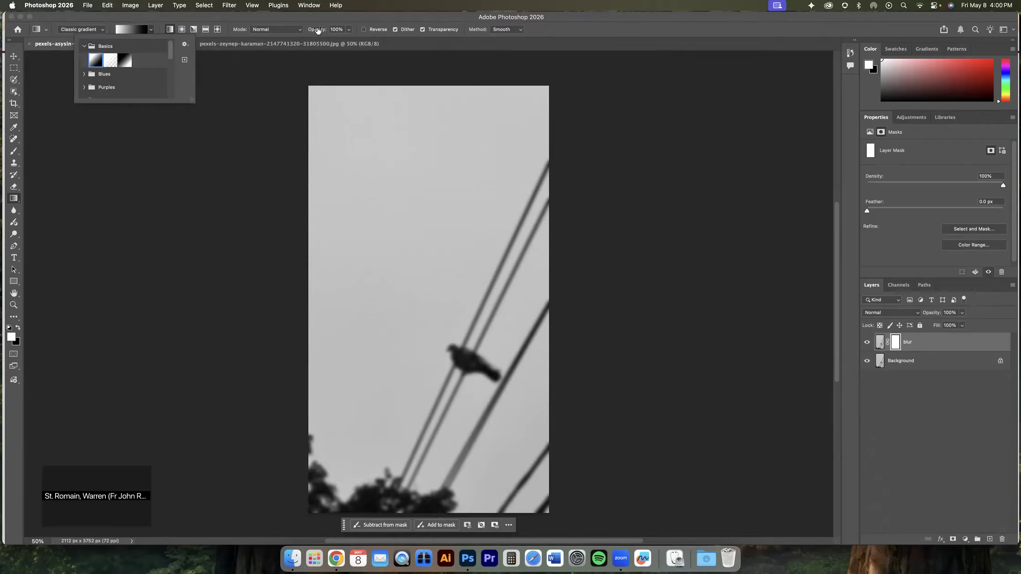
click(367, 31)
click(364, 29)
click(365, 30)
click(364, 30)
click(366, 30)
click(366, 29)
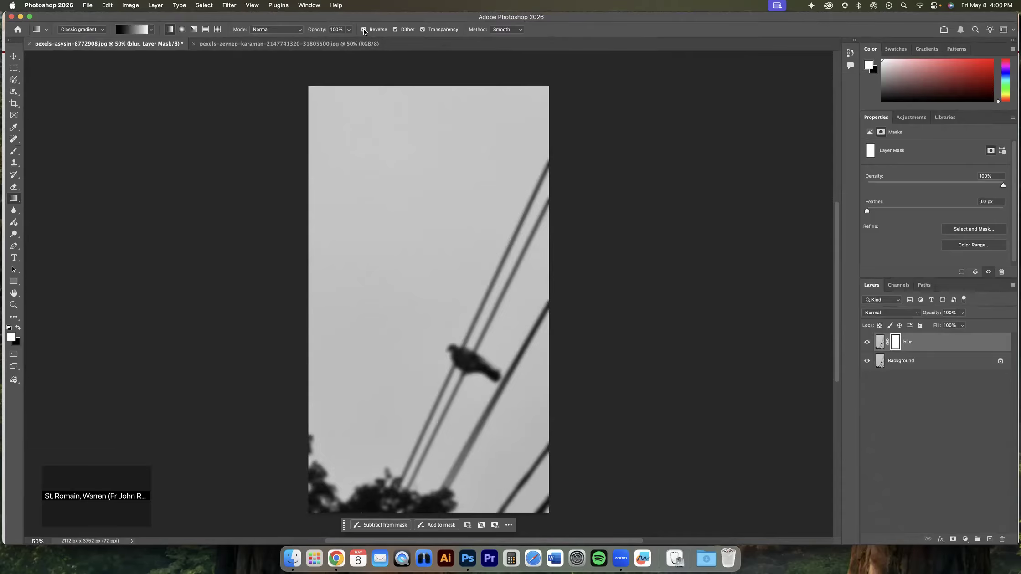
click(365, 30)
click(364, 30)
Draw the reversed gradient on the blur layer's mask from just below the bird toward the trees, and delete the layer mask
drag(453, 379, 404, 437)
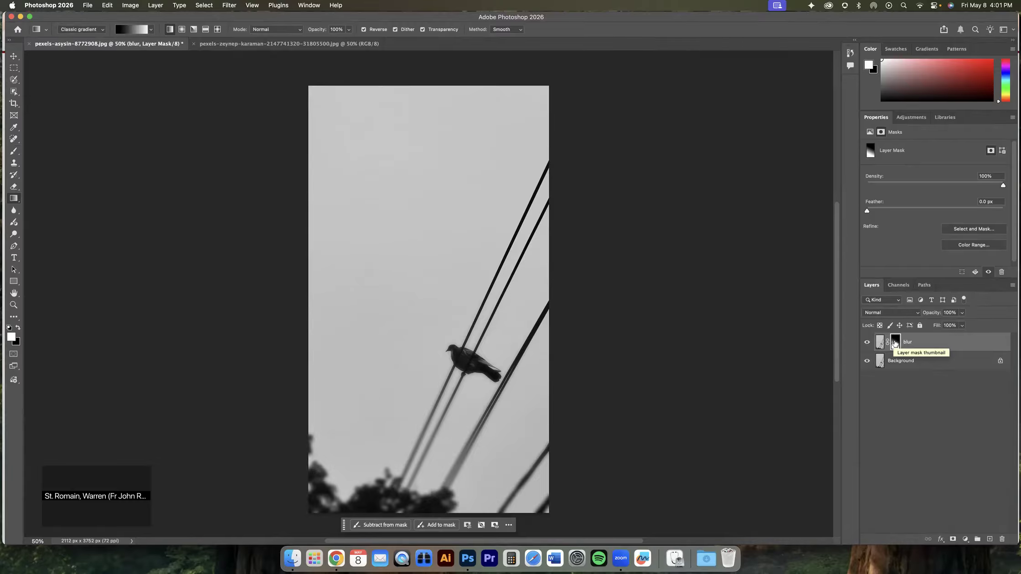
right_click(895, 344)
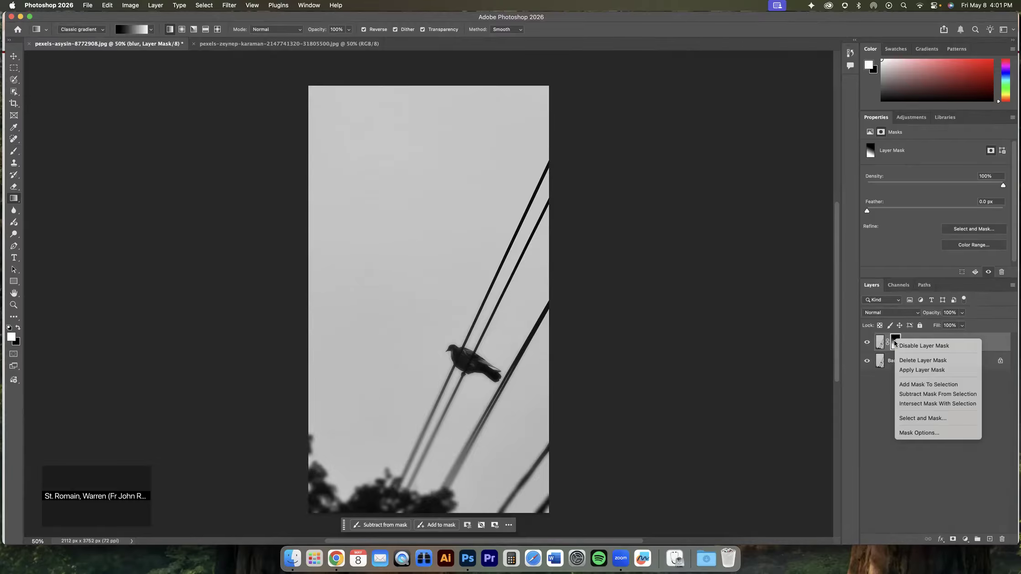
click(907, 360)
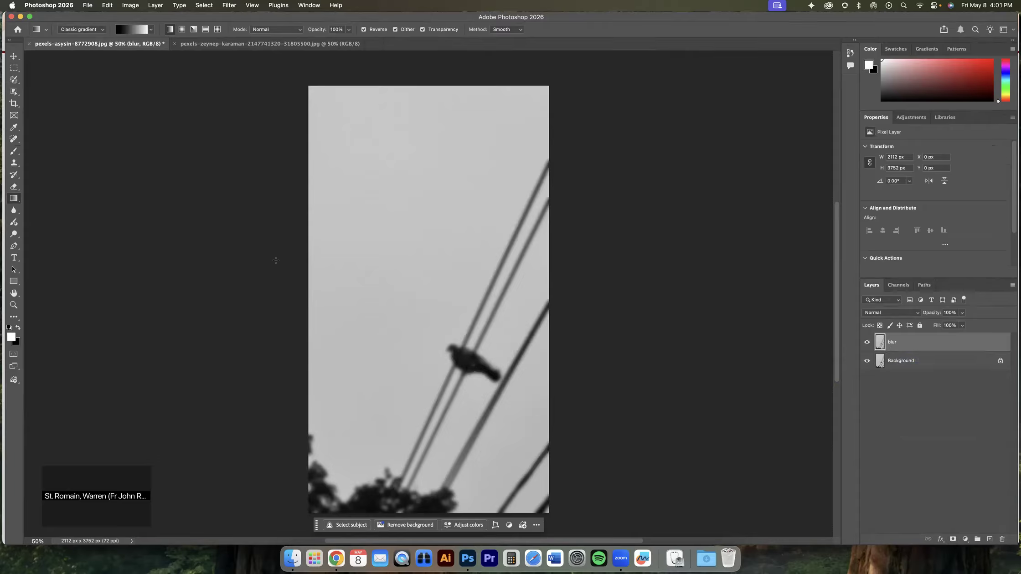
Switch to Chrome to view the heart-shaped matboard frame image, and return to Photoshop
key(super+Tab)
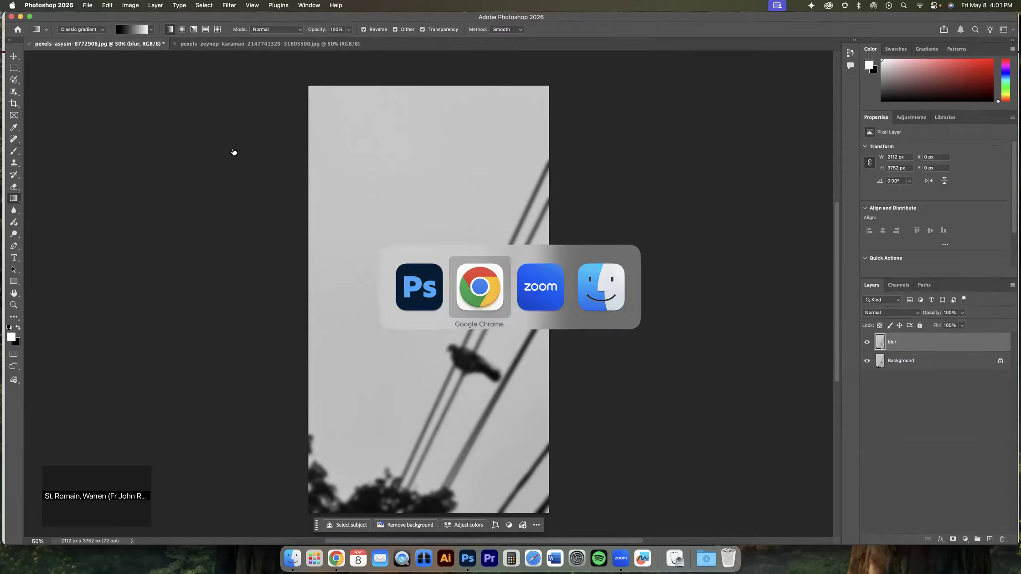
click(199, 22)
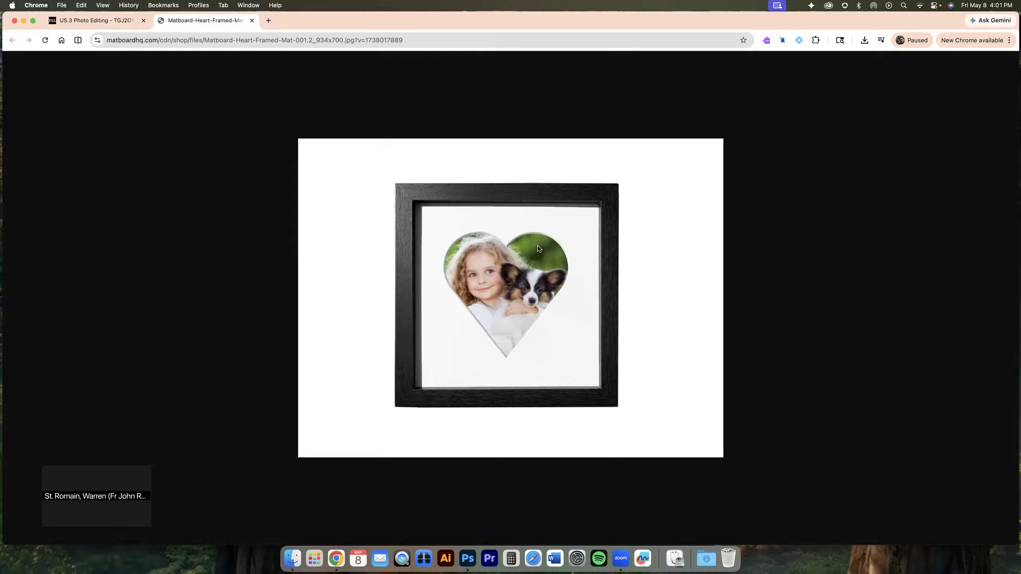
click(467, 559)
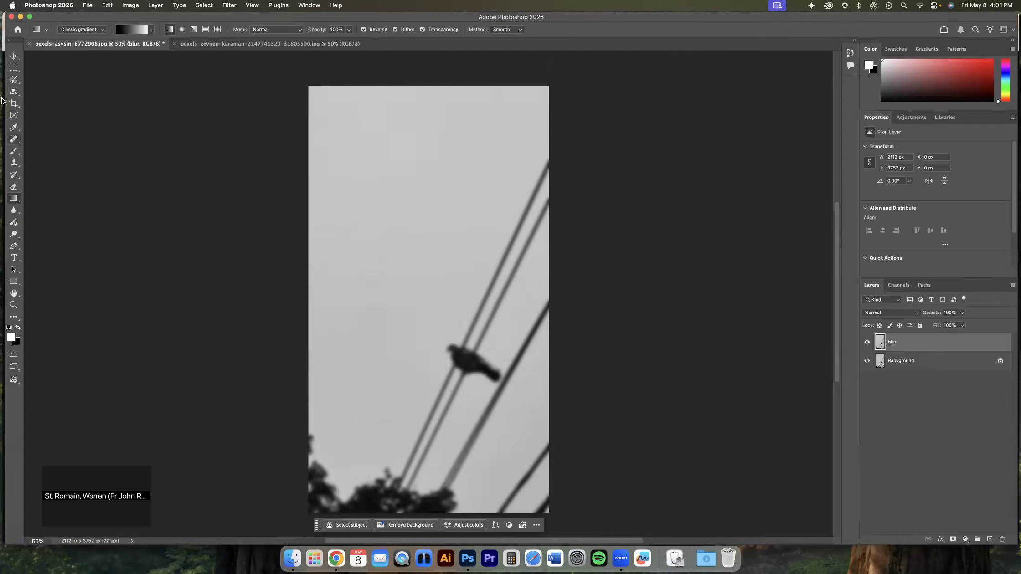
Draw a freehand heart-shaped selection about 1231 by 1179 px over the bird and wires with the Lasso tool
click(14, 70)
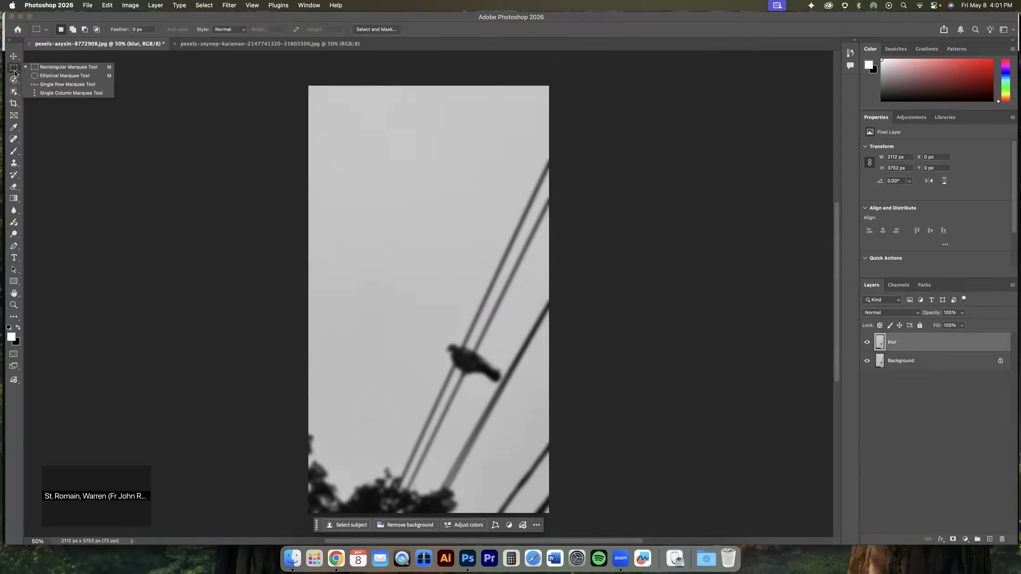
click(14, 80)
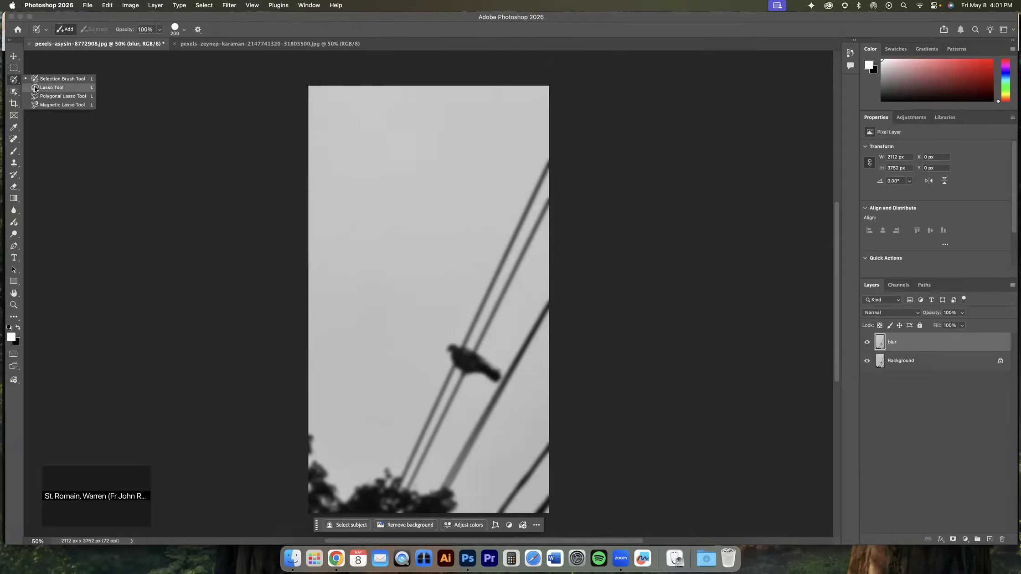
click(35, 88)
mouse_move(427, 283)
mouse_down()
mouse_move(471, 259)
mouse_move(489, 311)
mouse_move(438, 376)
mouse_move(401, 373)
mouse_move(353, 289)
mouse_move(394, 258)
mouse_move(427, 283)
mouse_move(479, 366)
mouse_move(465, 388)
mouse_up()
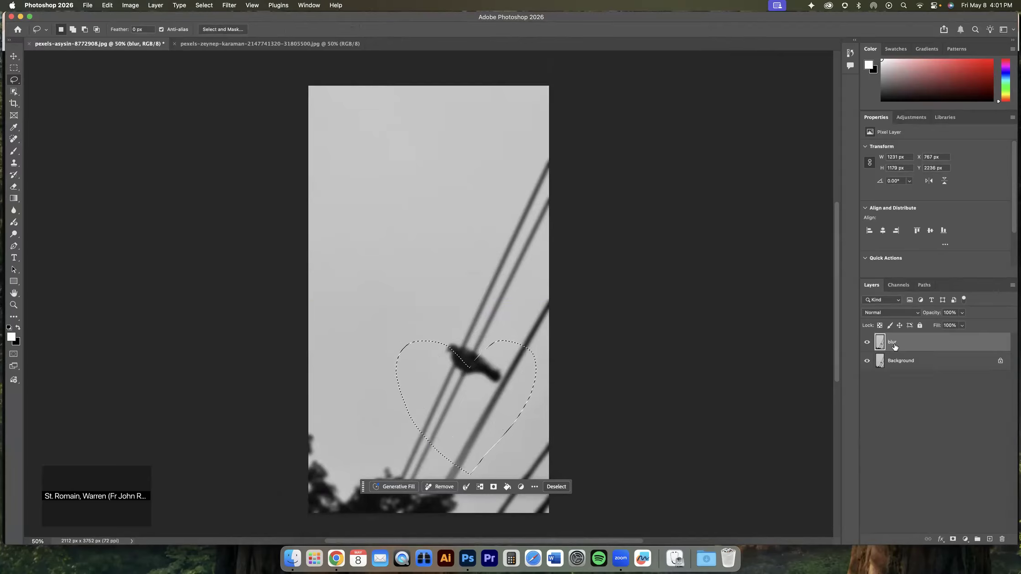
Add a Reveal Selection layer mask to the blur layer from the heart selection
click(156, 6)
mouse_move(182, 152)
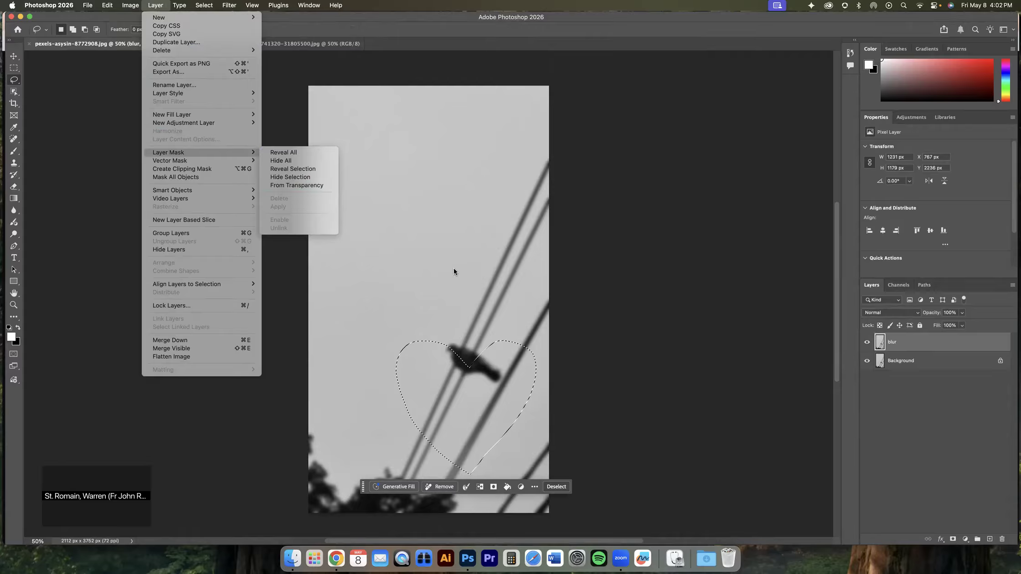
click(283, 169)
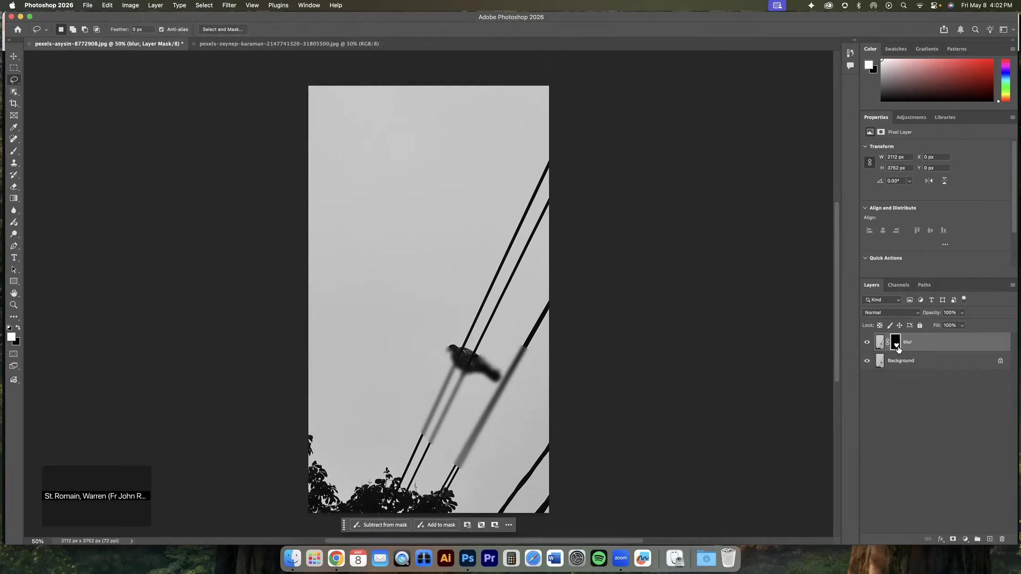
Hide the Background layer, compare the heart cutout with the matboard frame image in Chrome, and return to Photoshop
click(867, 362)
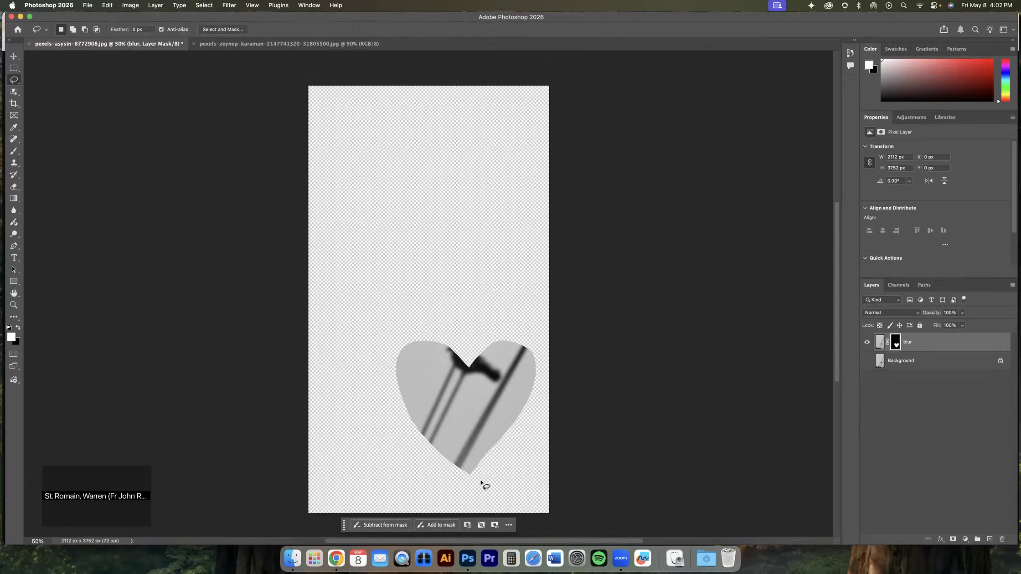
key(super+Tab)
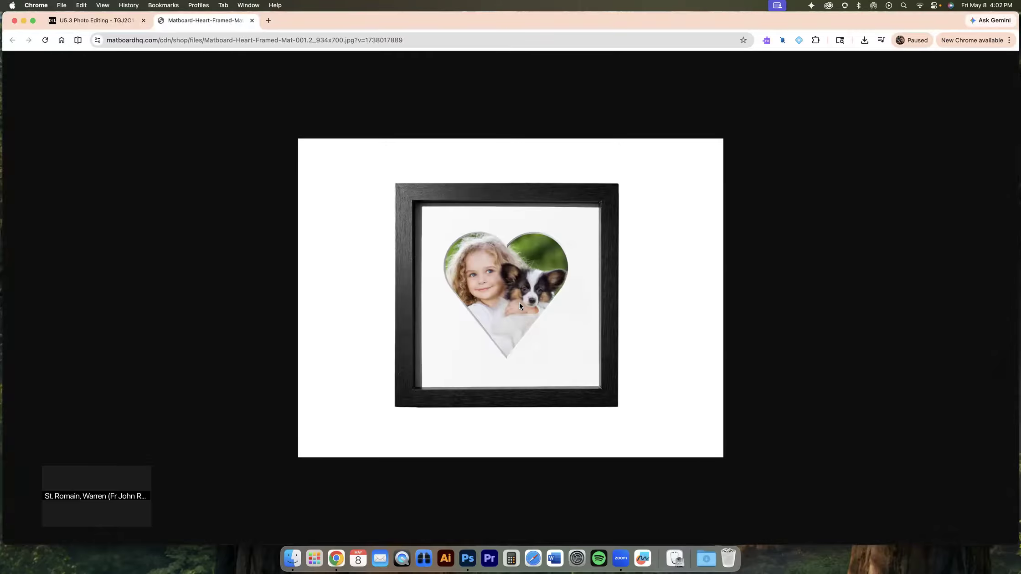
key(super+Tab)
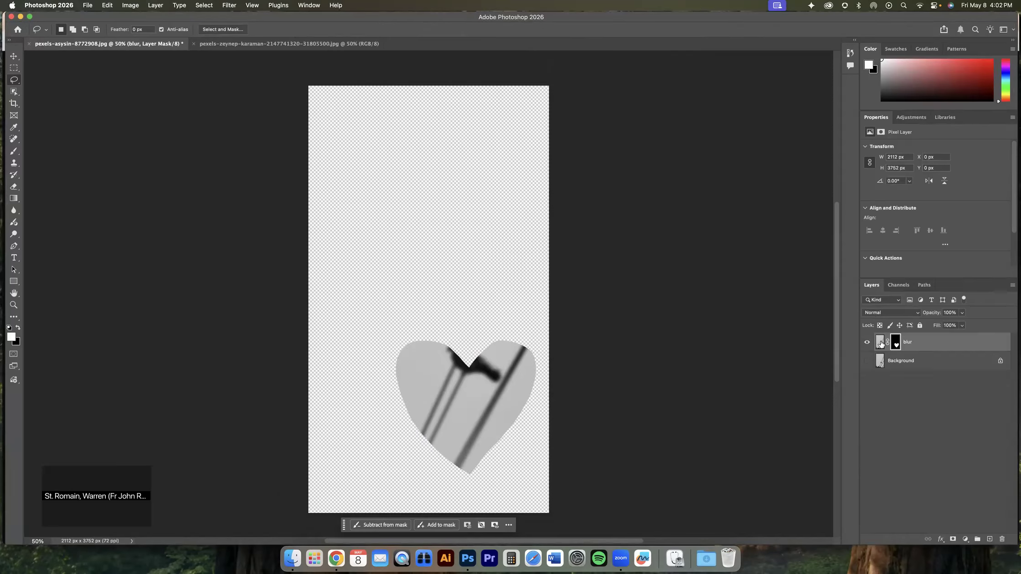
Set the layer thumbnails to a larger size
click(1012, 286)
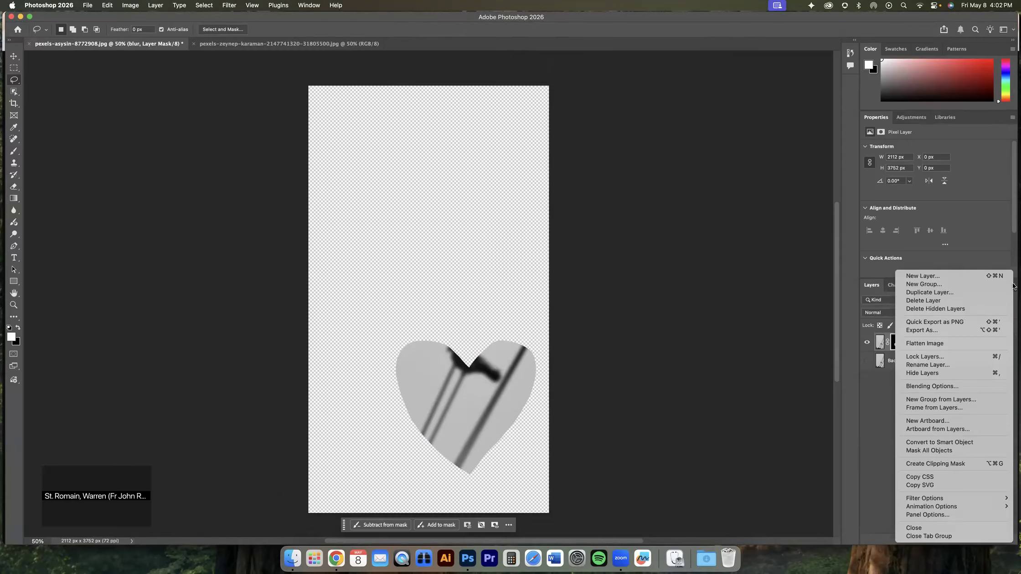
click(956, 514)
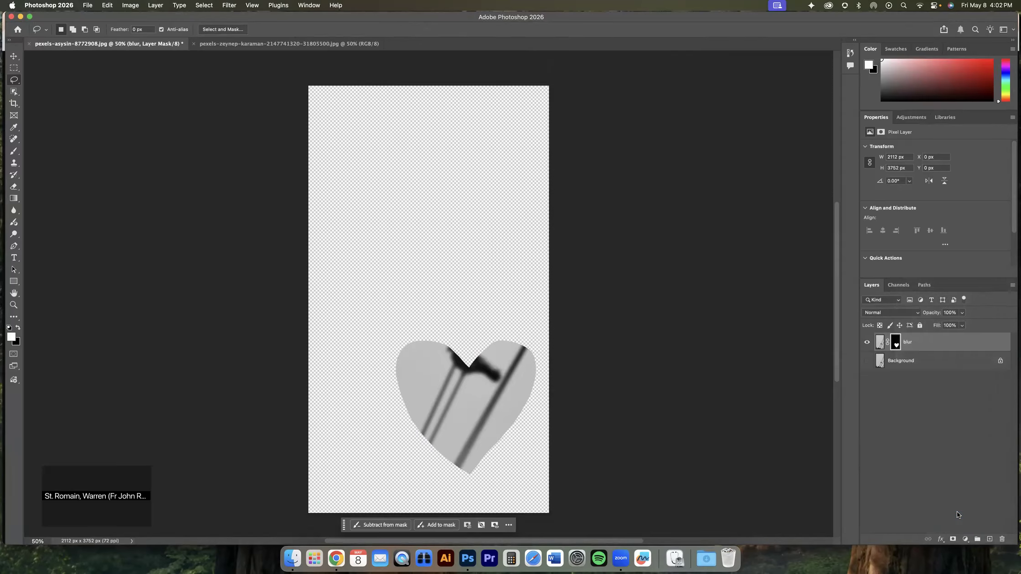
click(468, 256)
click(575, 171)
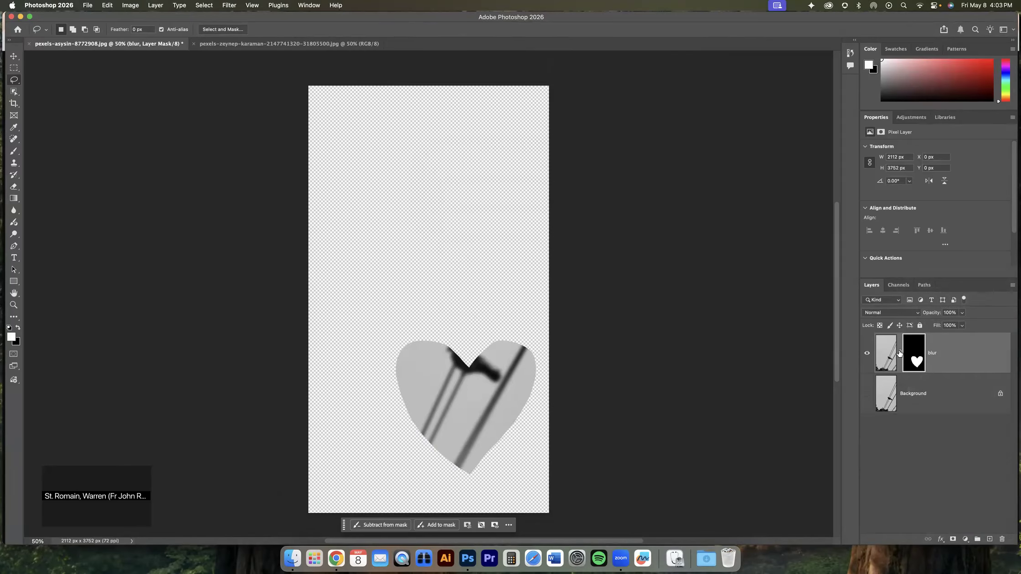
Unlink the heart mask and move the blurred image inside it to about X 225 px, Y 0 px, viewing the frame image in Chrome for comparison
click(899, 353)
click(885, 358)
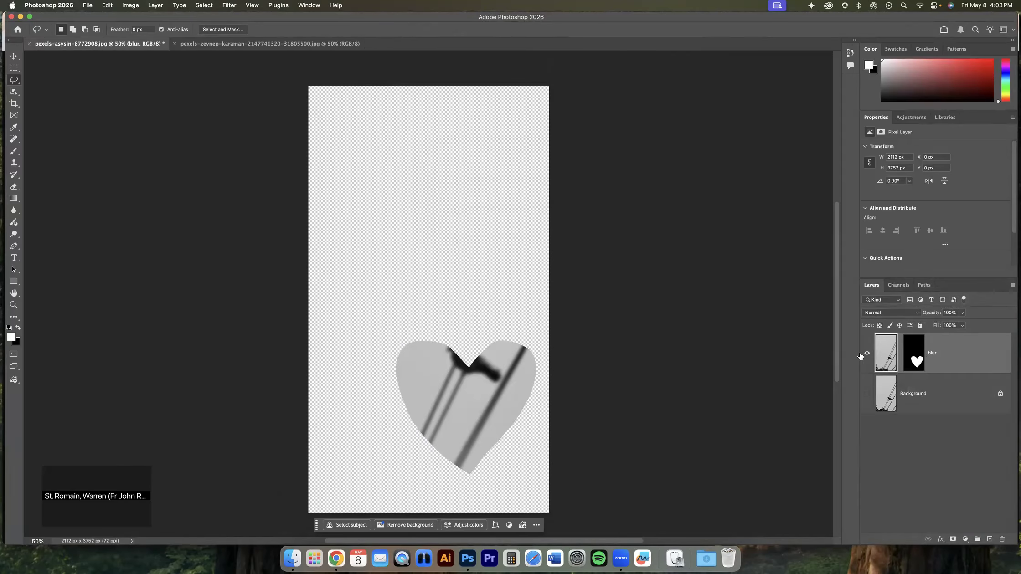
click(14, 56)
drag(474, 401, 455, 378)
key(super+Tab)
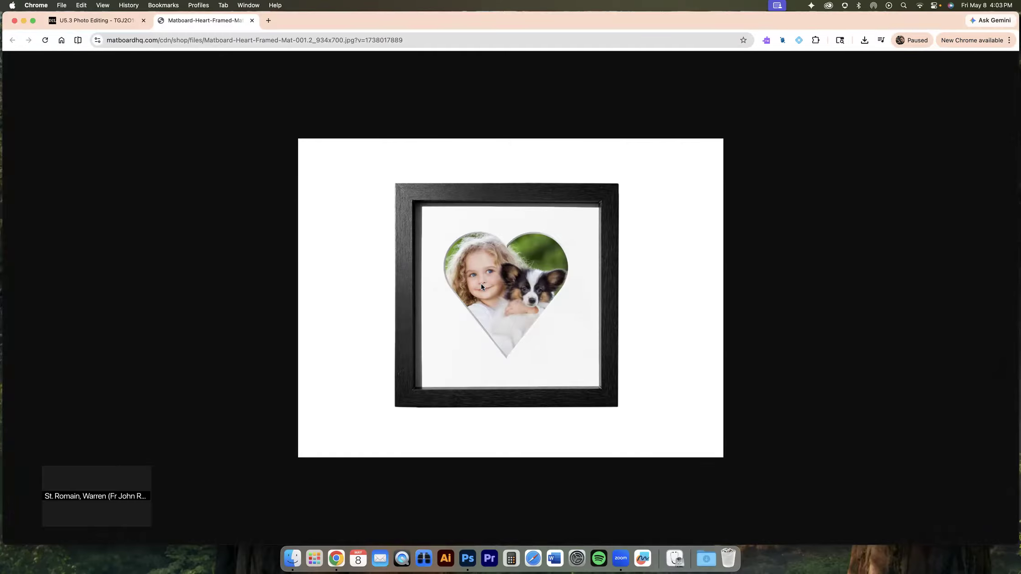
key(super+Tab)
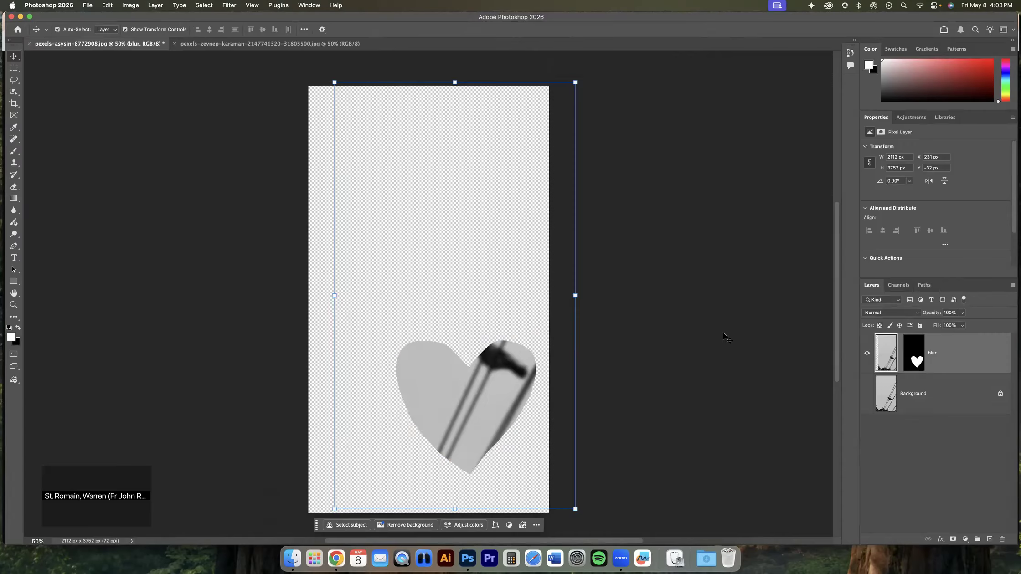
mouse_move(477, 413)
mouse_down()
mouse_move(474, 433)
mouse_move(476, 418)
mouse_up()
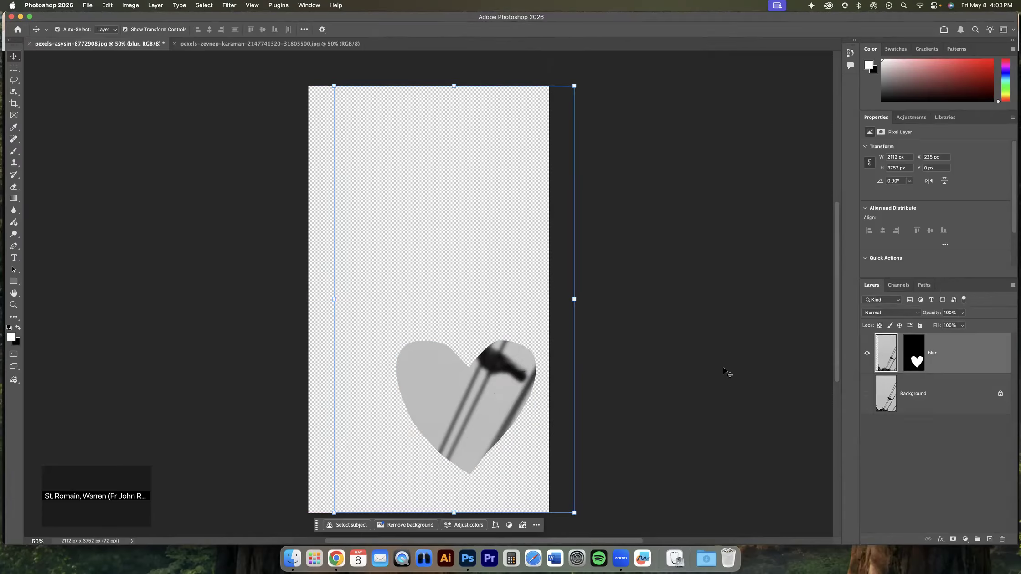
Move the heart mask up over the bird, then compare it with the frame image in Chrome and return to Photoshop
click(915, 358)
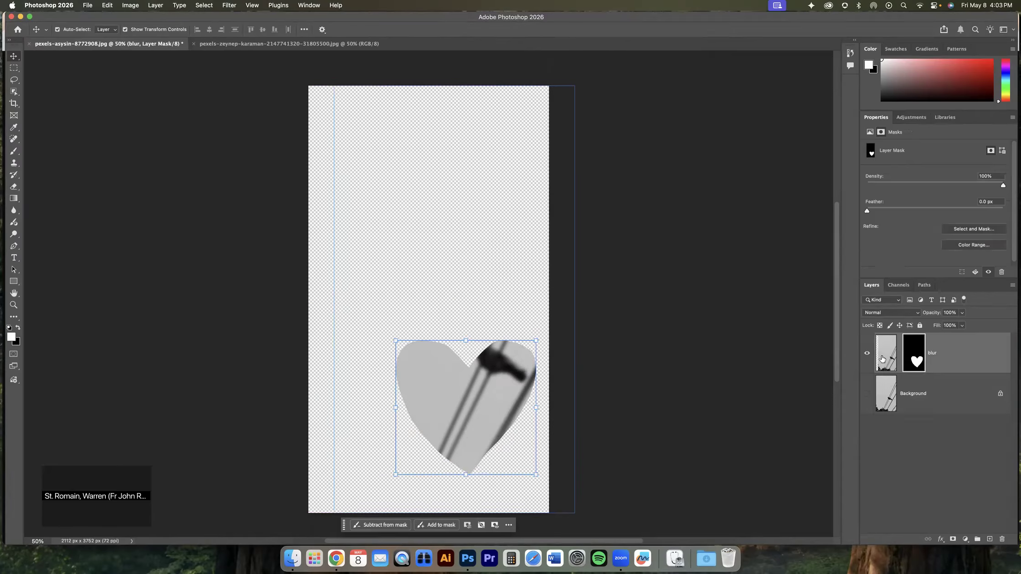
drag(463, 402, 488, 284)
drag(469, 384, 485, 343)
key(super+Tab)
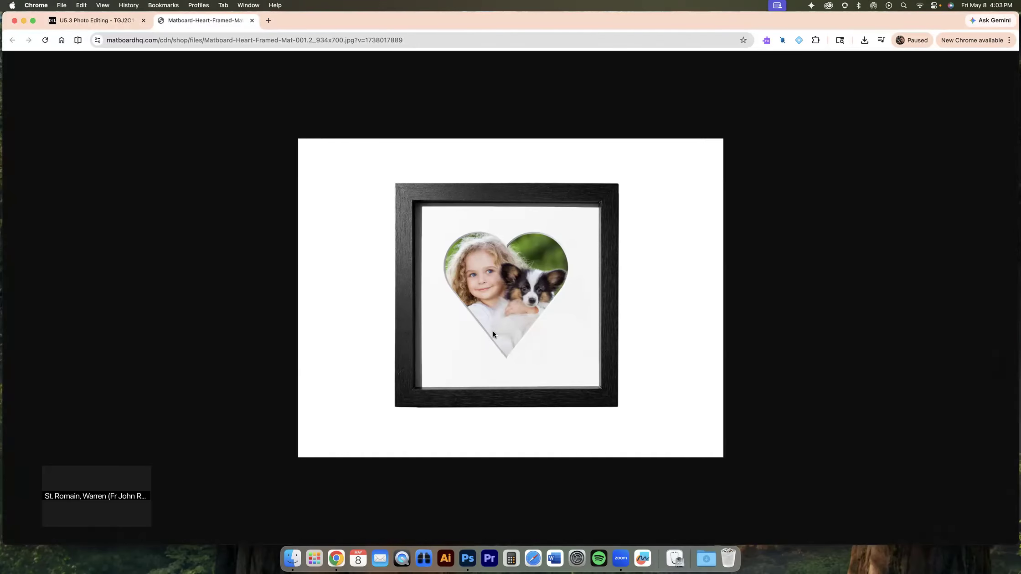
key(super+Tab)
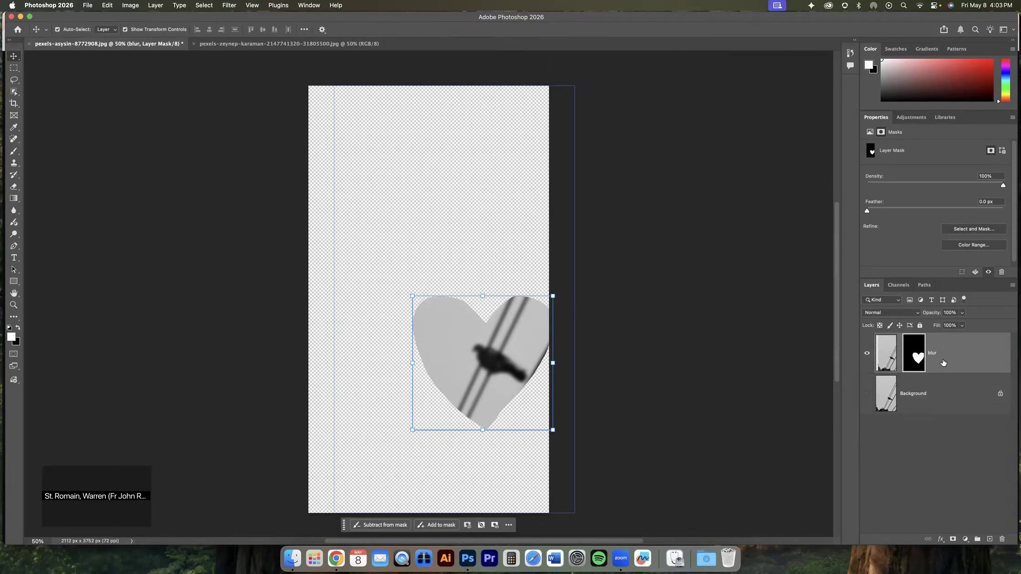
Undo the moves of the heart mask and the blurred image, and delete the blur layer's mask
key(super+z)
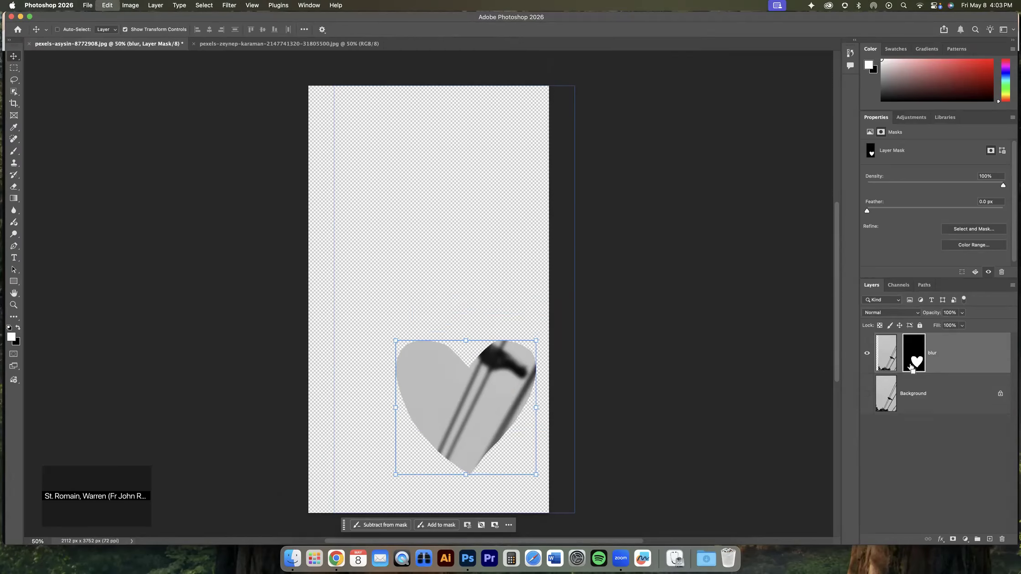
key(super+z)
right_click(922, 355)
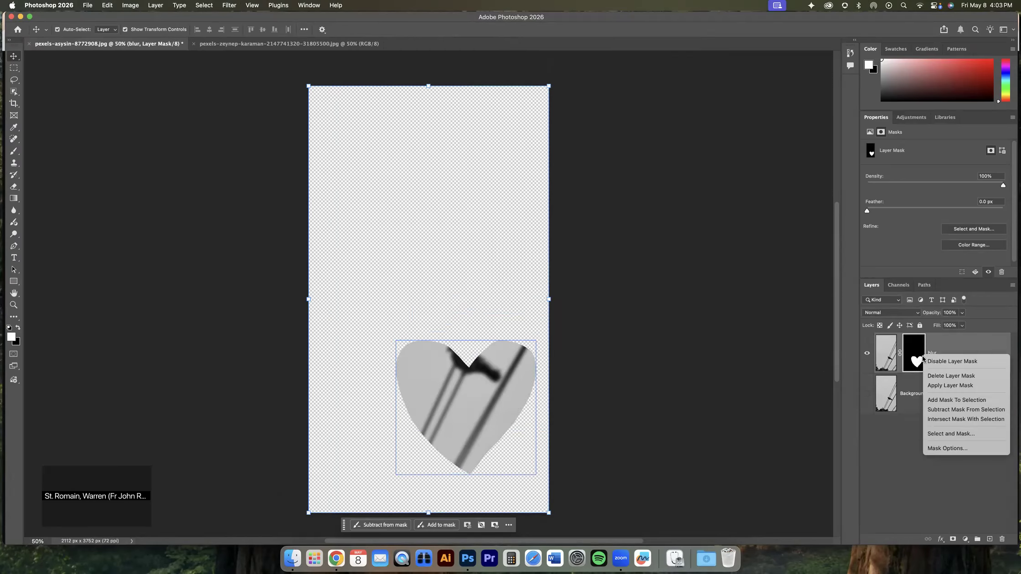
click(940, 375)
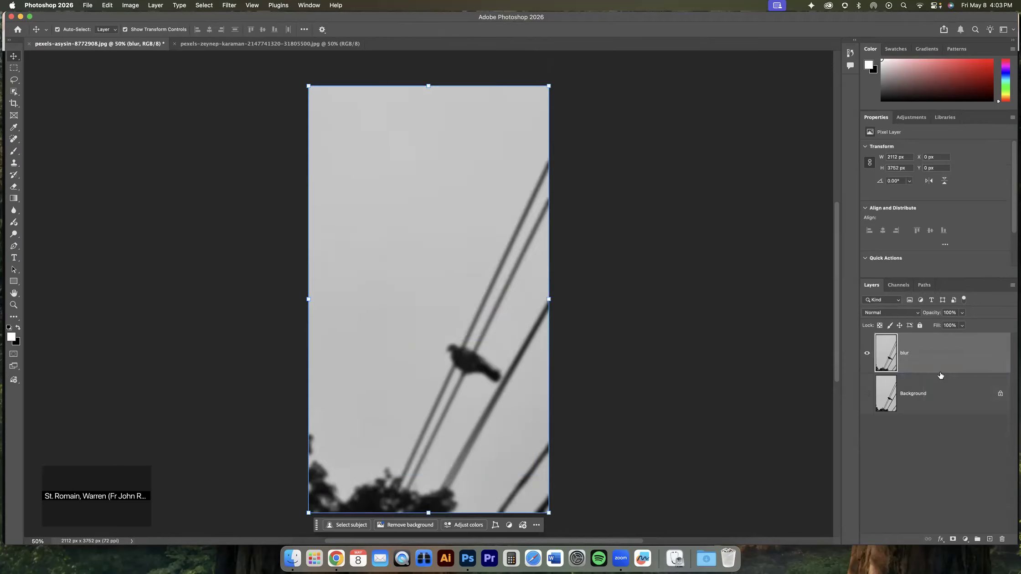
Show the Background layer and toggle the blur layer's visibility to compare the sharp and blurred photos
click(866, 394)
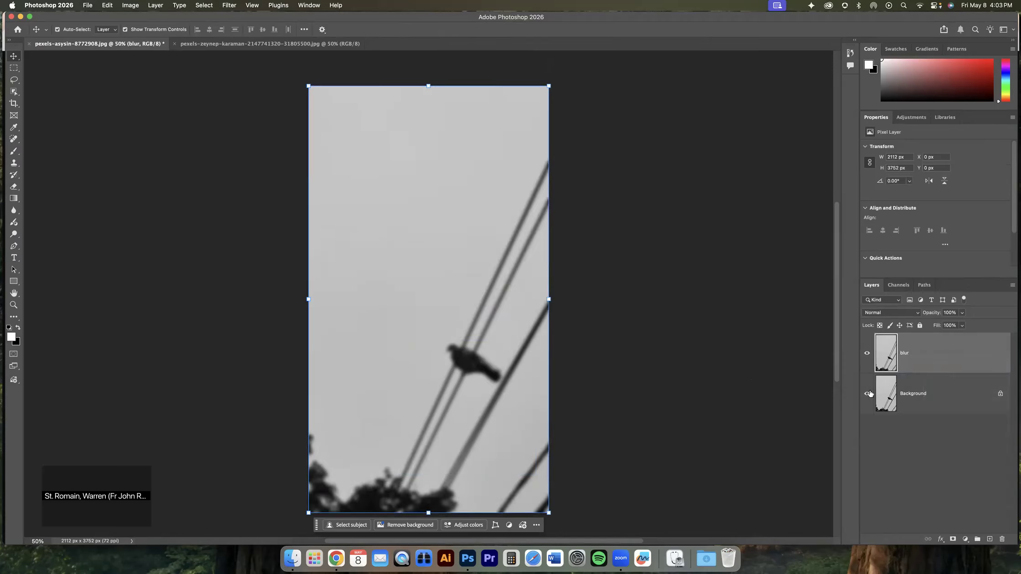
click(868, 354)
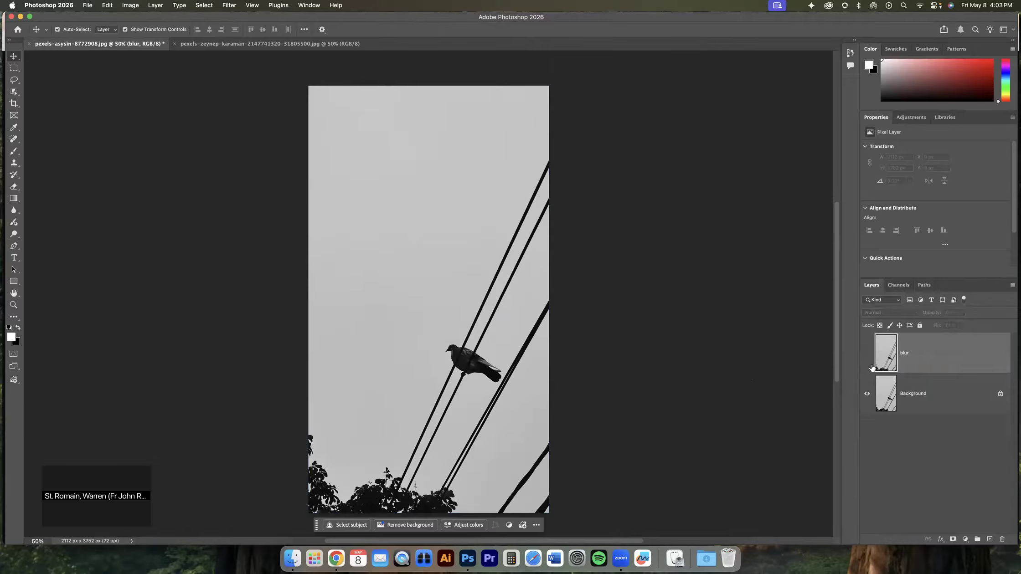
click(867, 355)
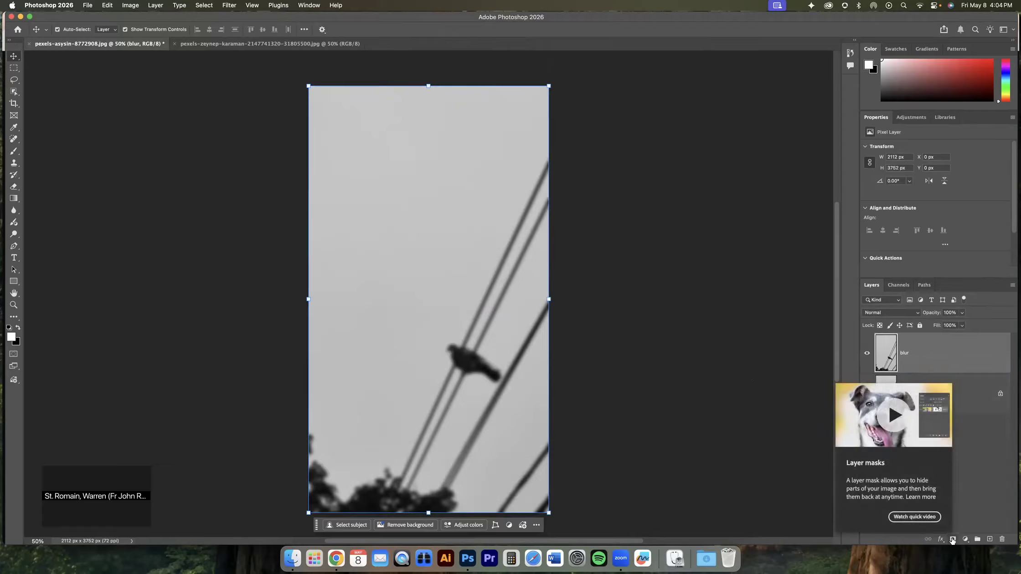
Add a white layer mask to the blur layer, unlink it from the image, and select the mask
click(159, 5)
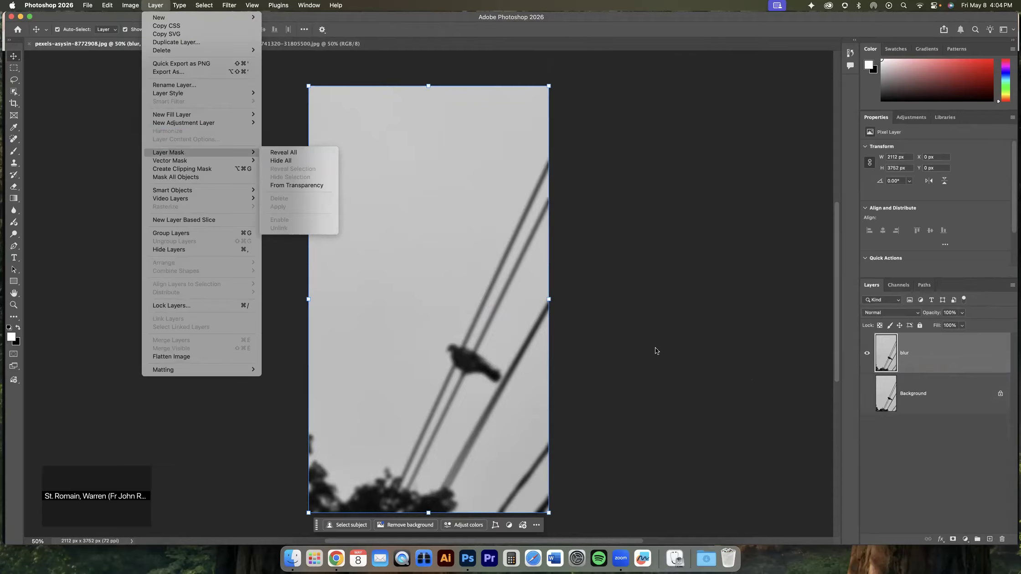
mouse_move(211, 156)
click(938, 365)
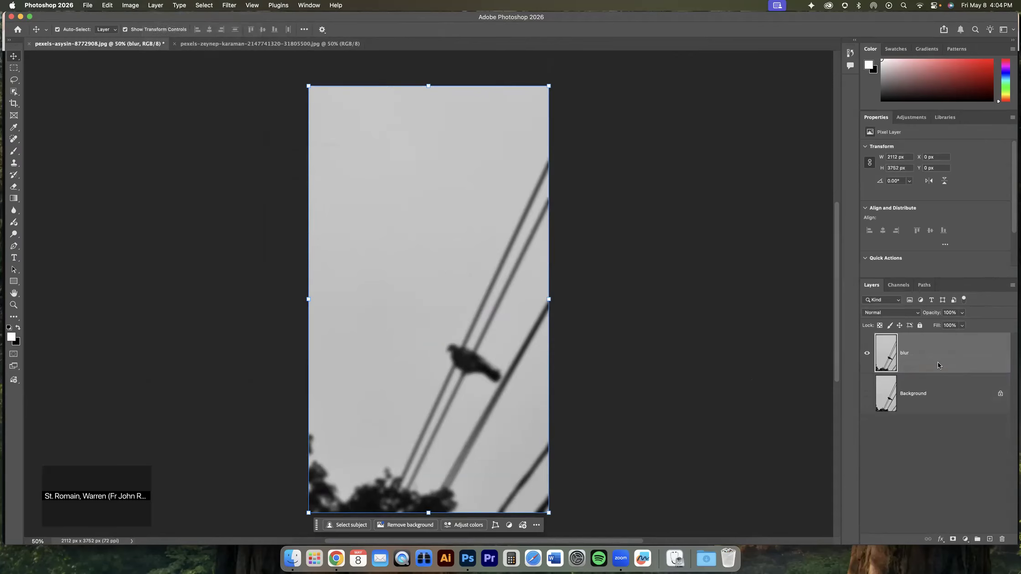
click(953, 539)
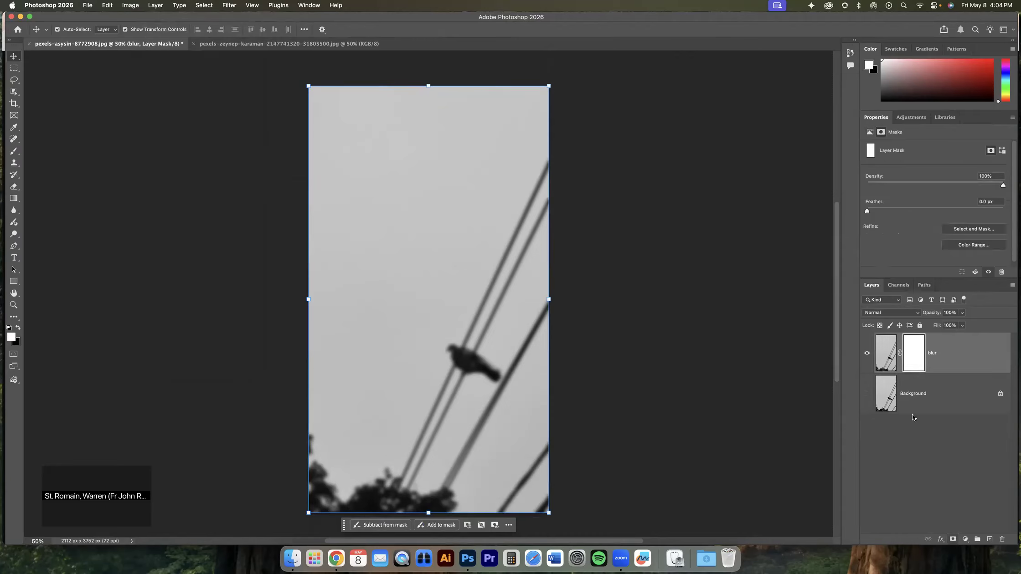
click(899, 354)
click(909, 355)
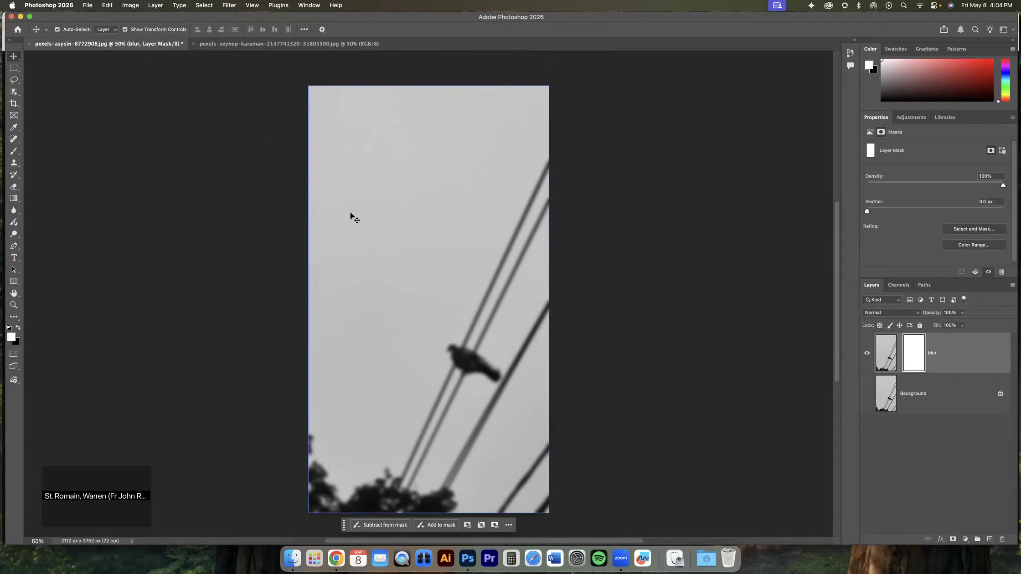
Swap the foreground and background colors and fill the blur layer's mask with black
drag(489, 375, 454, 359)
click(17, 328)
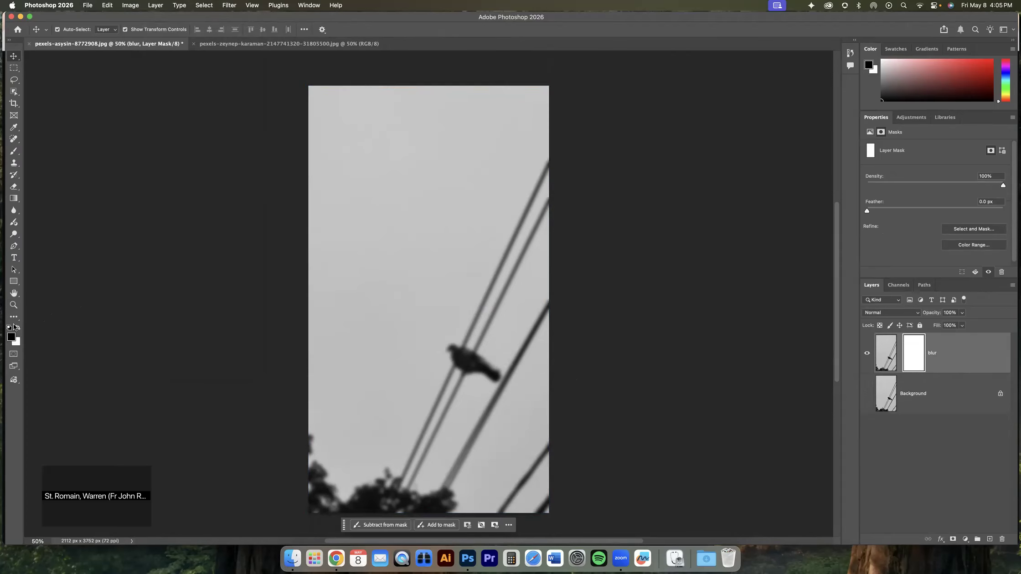
key(alt+BackSpace)
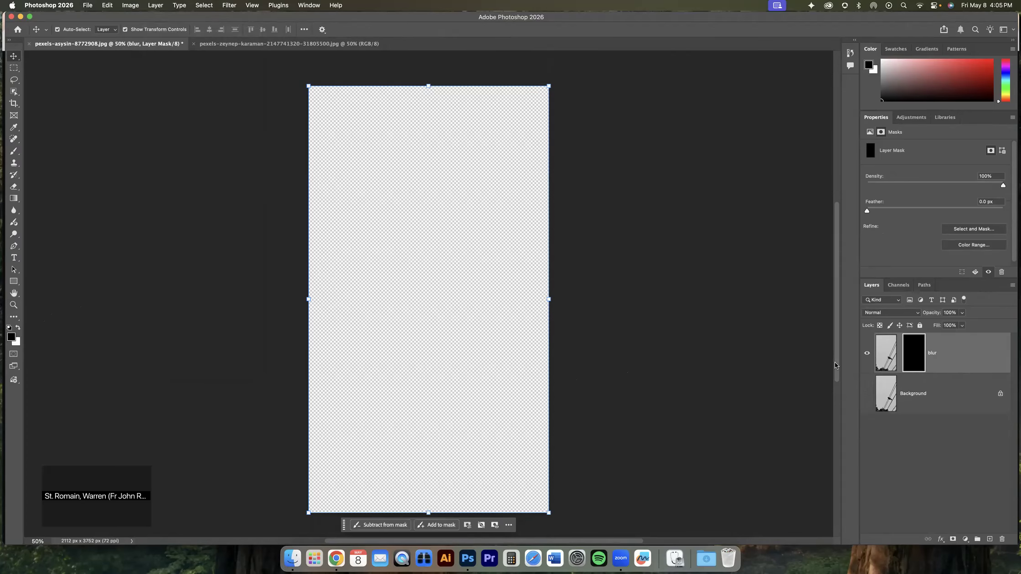
mouse_move(478, 414)
mouse_down()
mouse_move(458, 419)
mouse_move(476, 411)
mouse_move(467, 412)
mouse_up()
key(super+z)
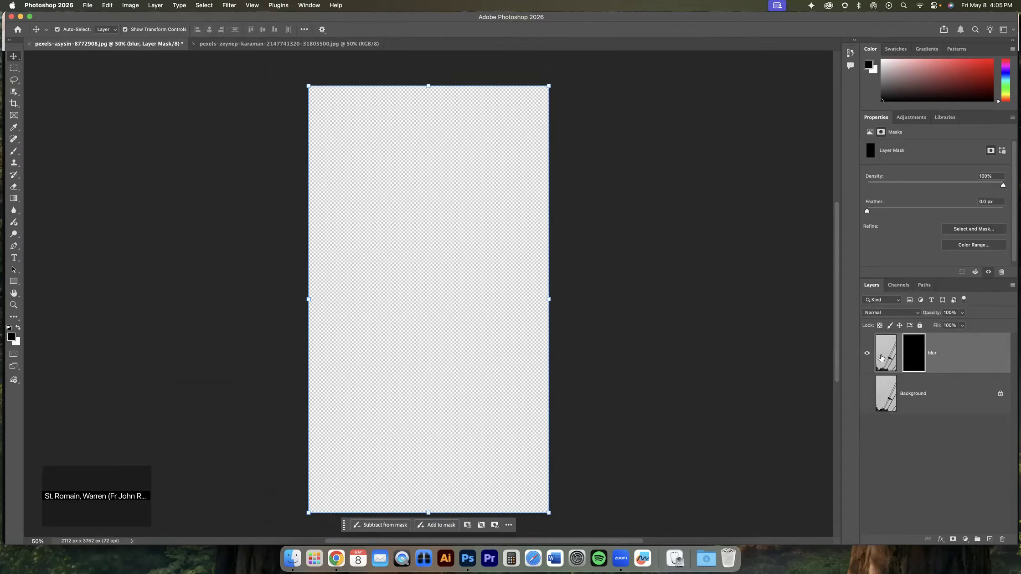
Toggle the Background layer's visibility to check the mask's effect, and move the black mask off the canvas toward the lower left
click(867, 393)
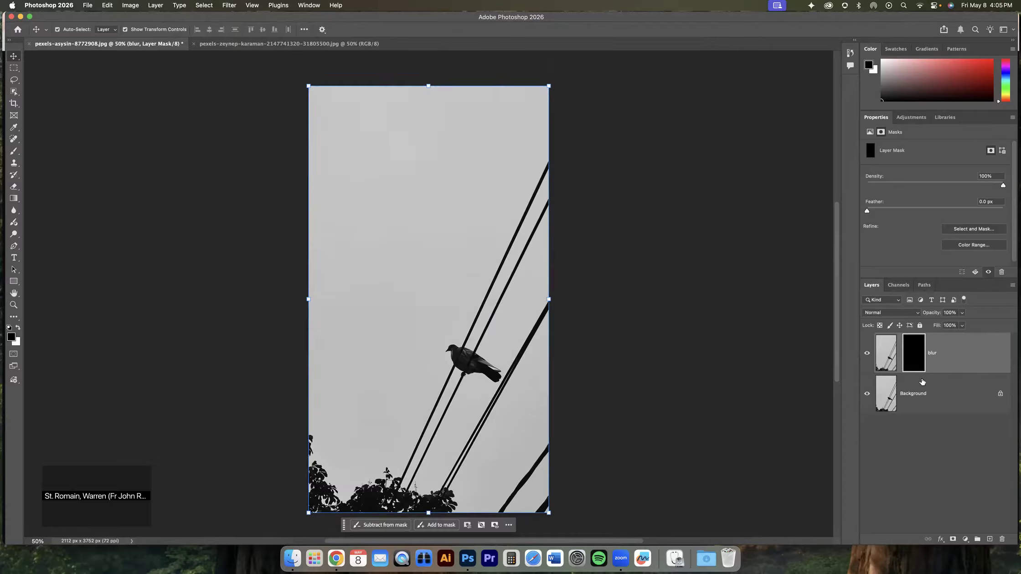
click(868, 393)
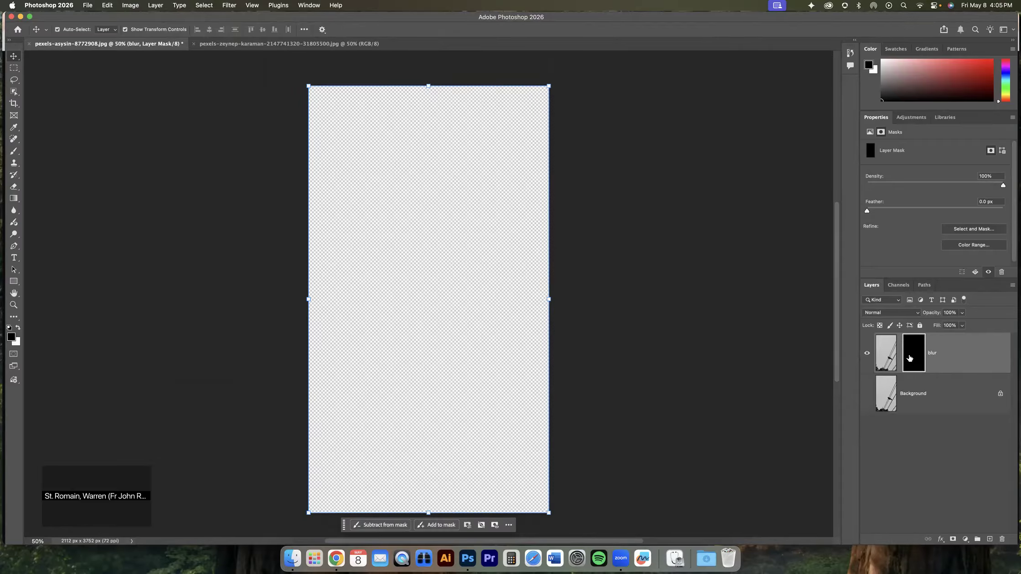
drag(522, 339, 456, 402)
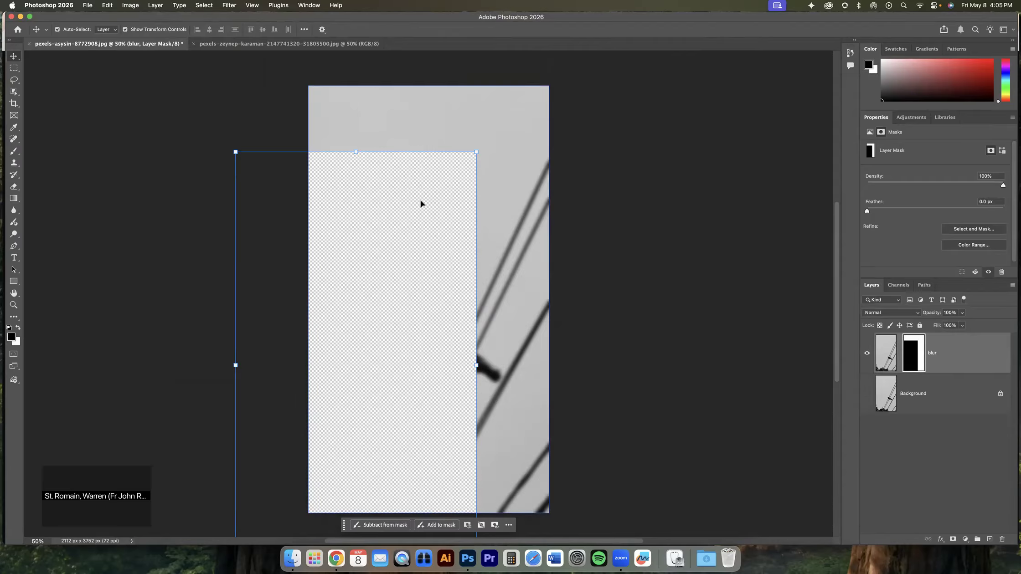
drag(437, 275, 372, 369)
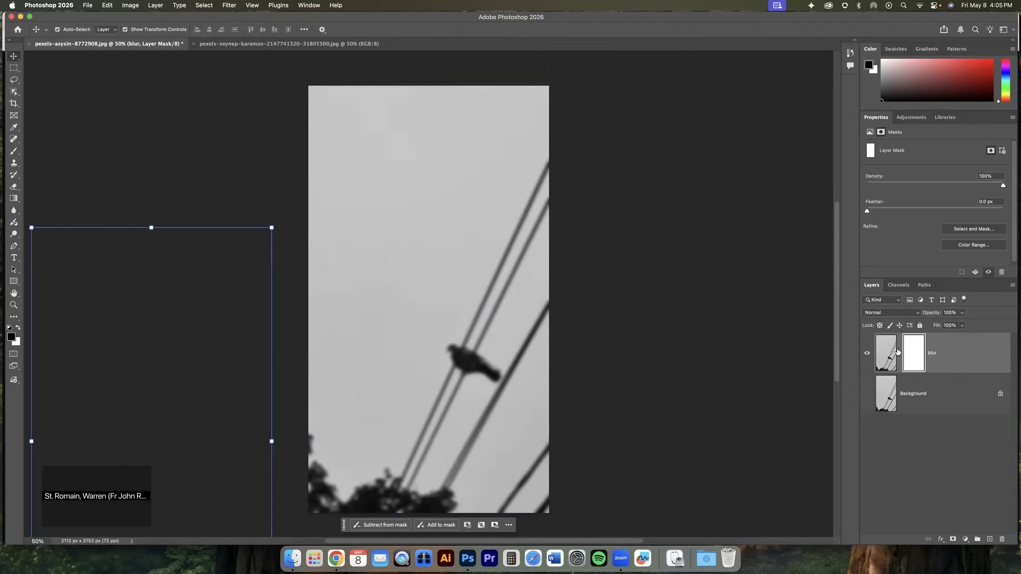
Invert the blur layer's white mask to black and delete the layer mask
key(super+i)
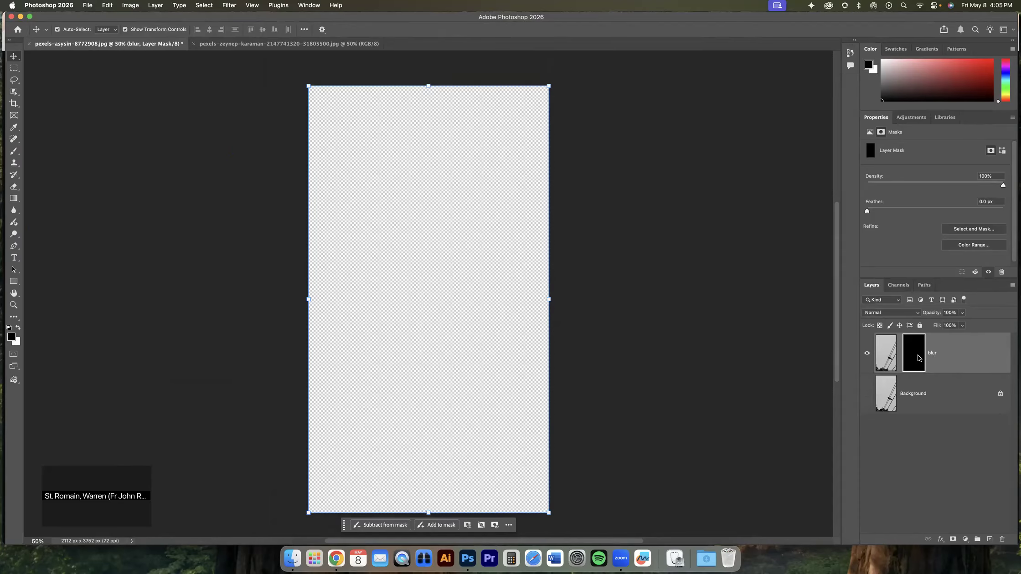
right_click(919, 355)
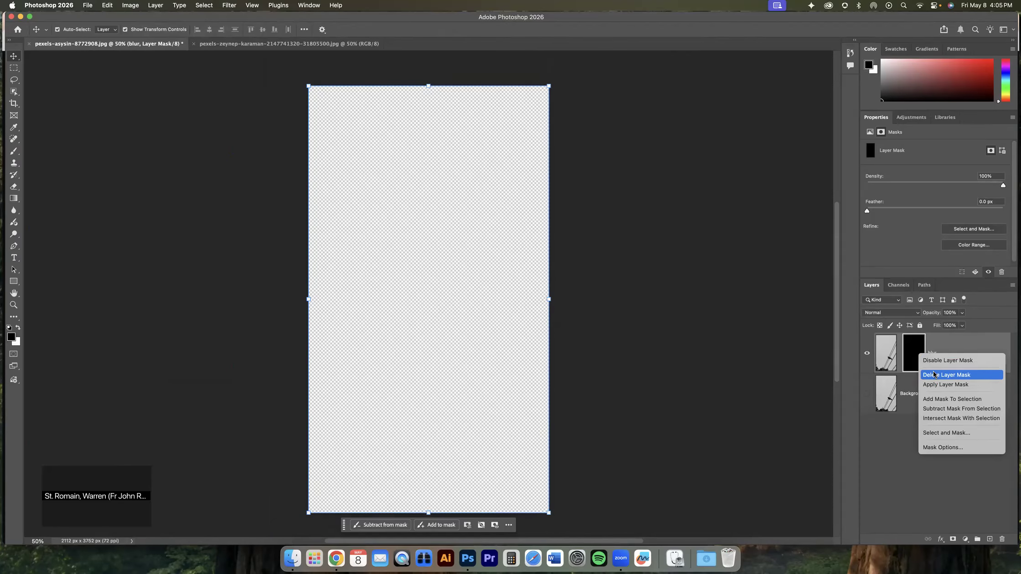
click(934, 375)
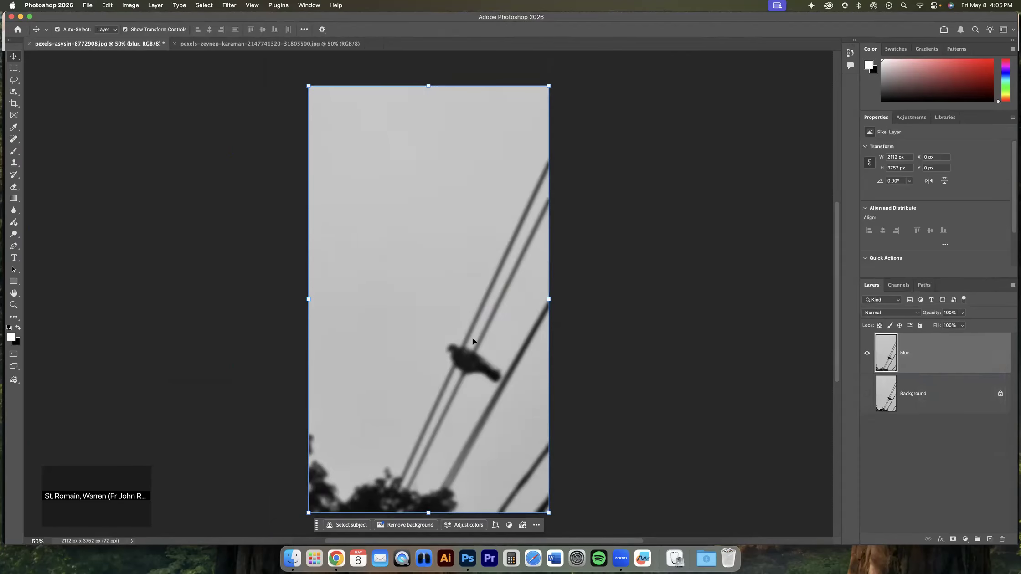
scroll(465, 346, up, 3)
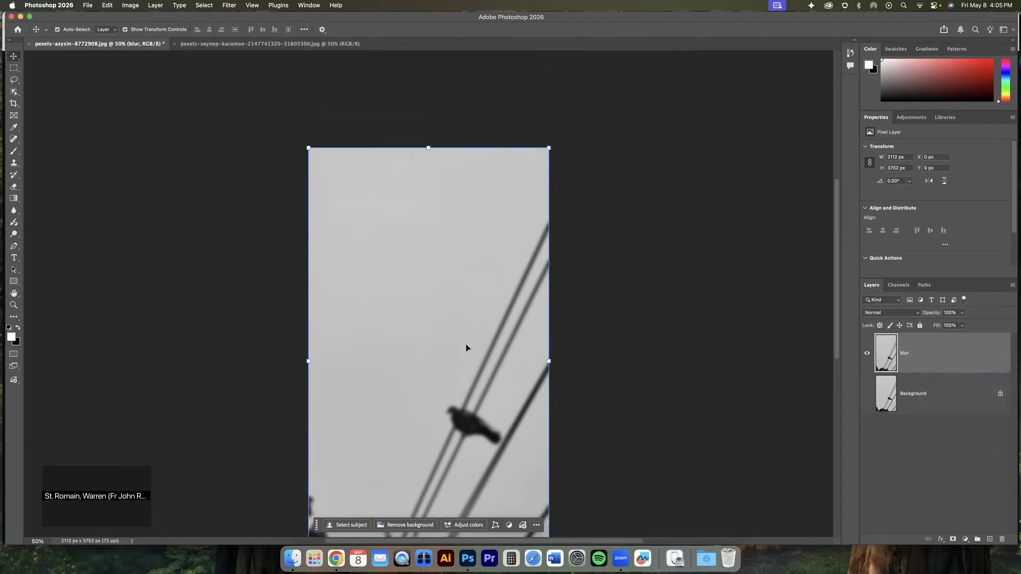
scroll(787, 332, down, 2)
scroll(786, 332, down, 2)
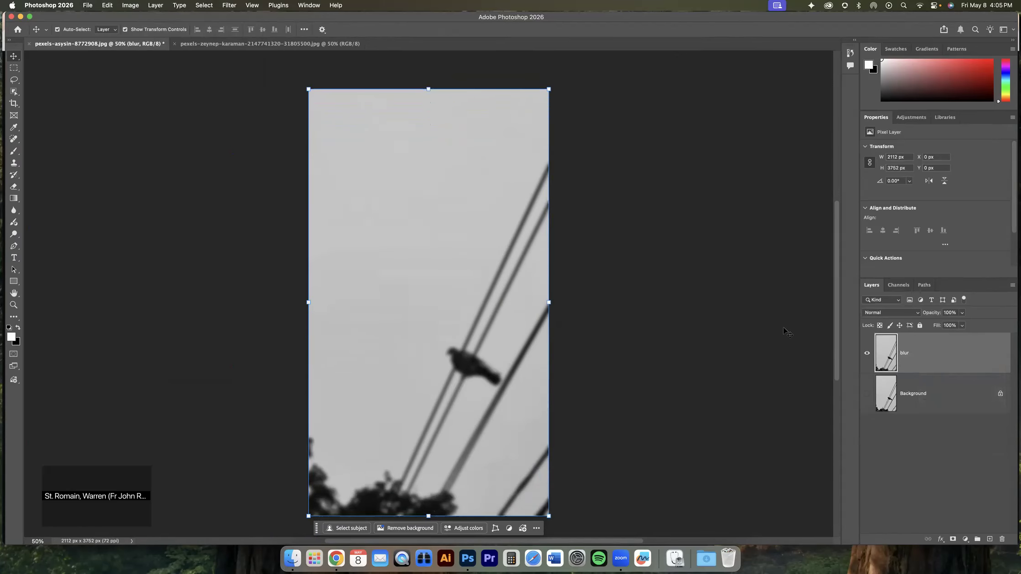
Set up the Gradient tool with a linear black-to-white classic gradient, the first Basics preset, and Reverse turned off
click(15, 196)
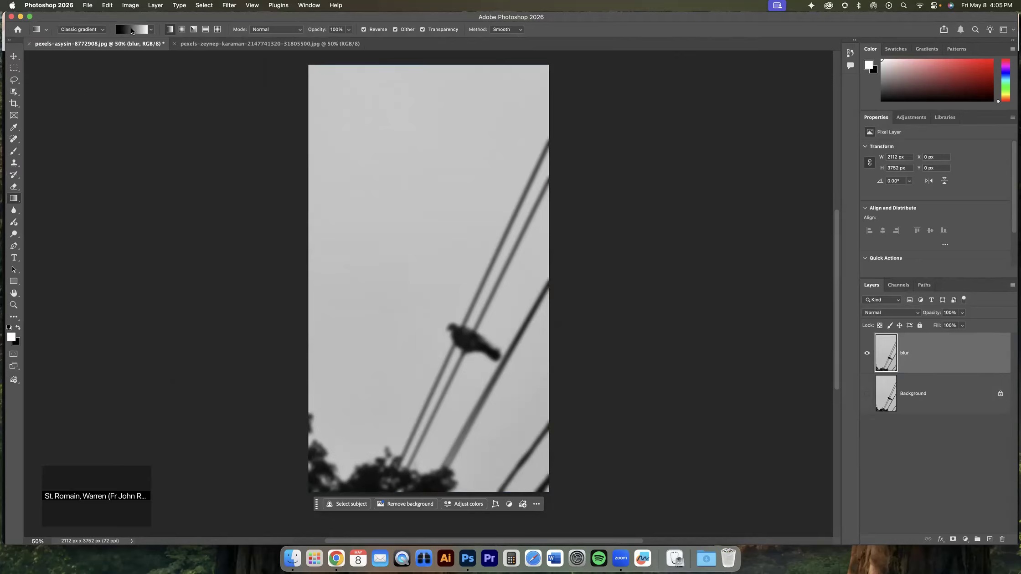
click(18, 328)
click(363, 29)
click(152, 30)
click(96, 60)
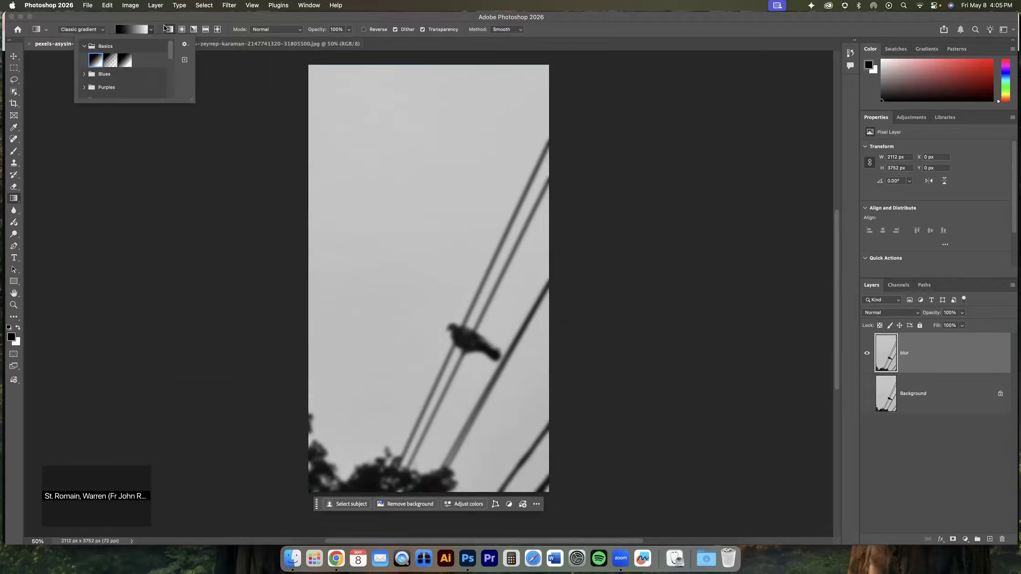
click(169, 29)
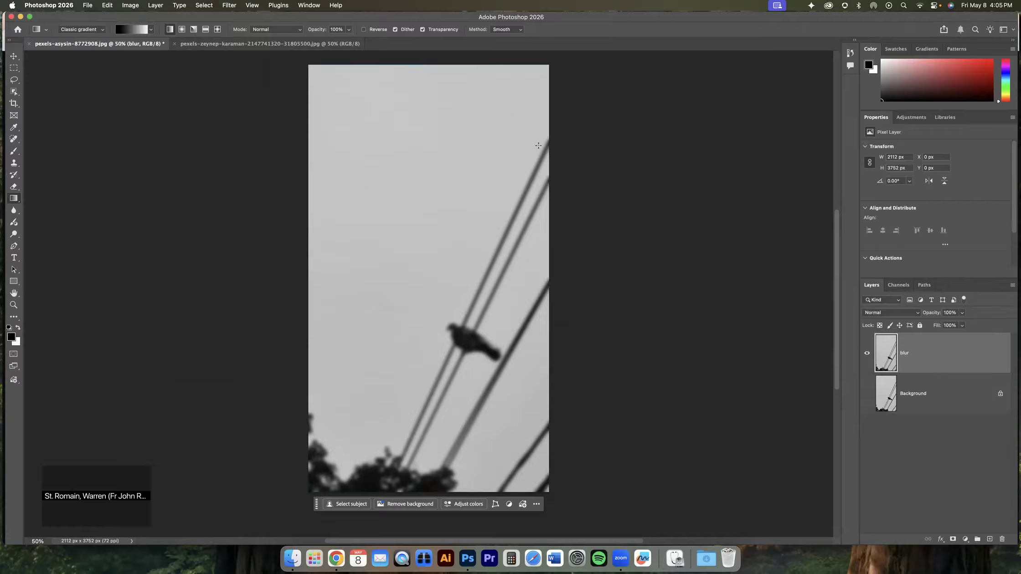
Try a diagonal black-to-white gradient directly on the blur layer's image and undo it
drag(437, 385, 516, 229)
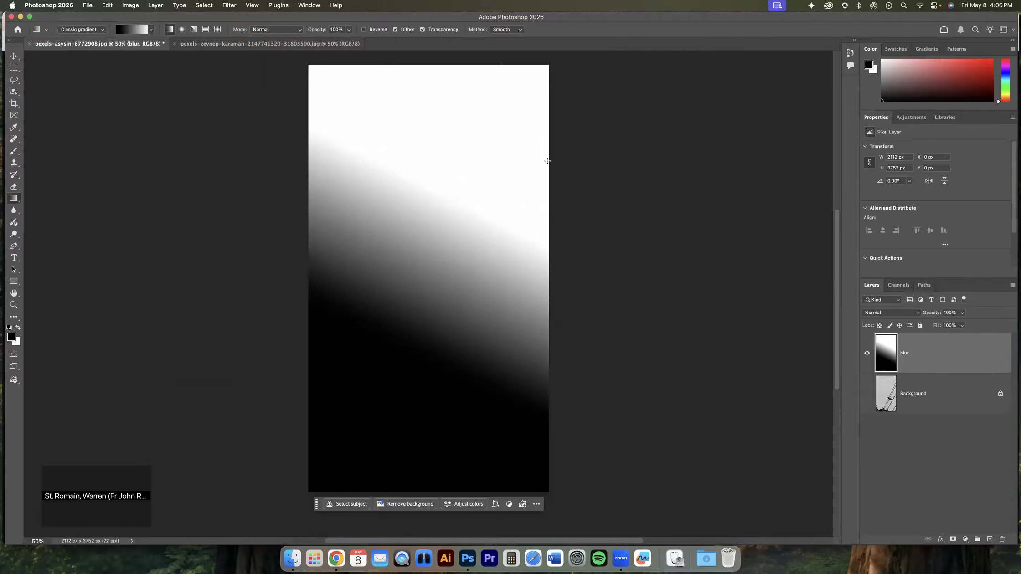
key(super+z)
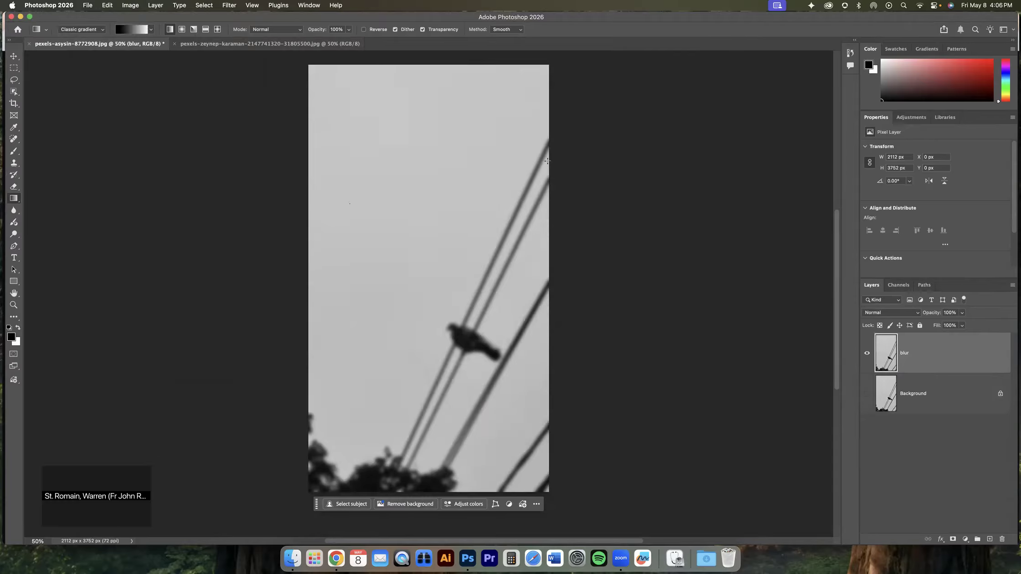
Add a layer mask to the blur layer and draw a diagonal gradient on it, black at the upper right and white at the lower left
click(954, 539)
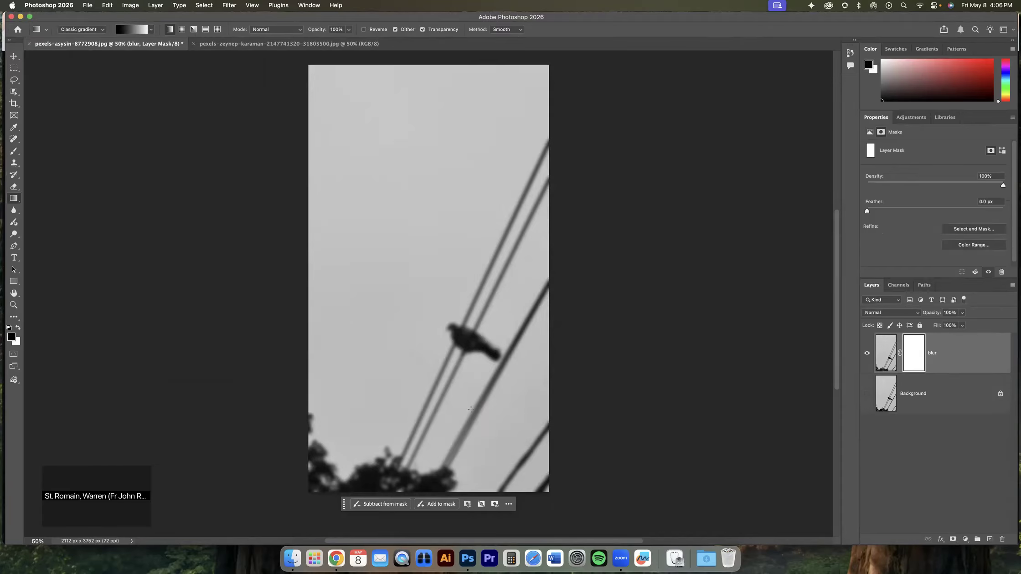
drag(422, 408, 517, 198)
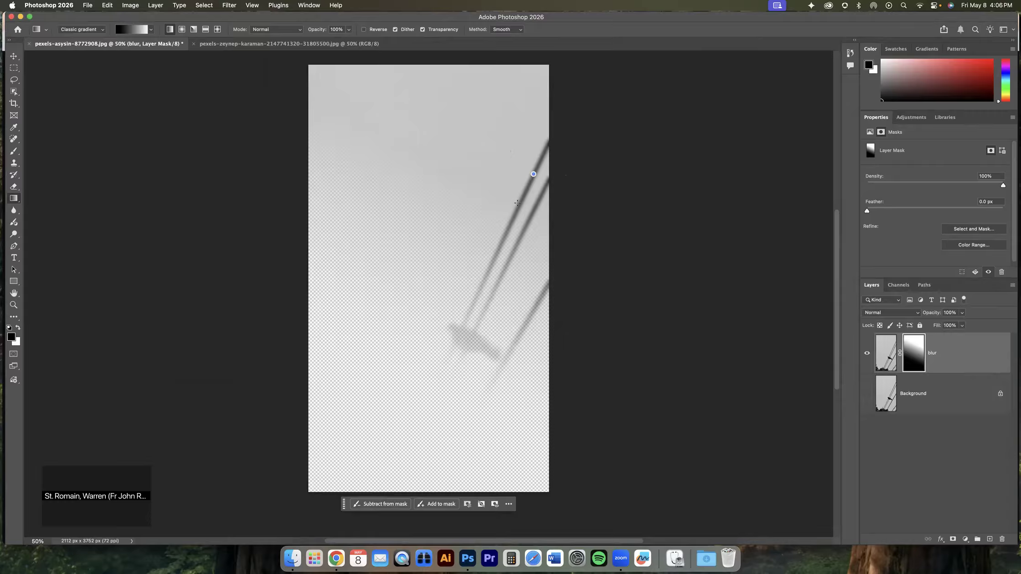
drag(473, 293, 418, 407)
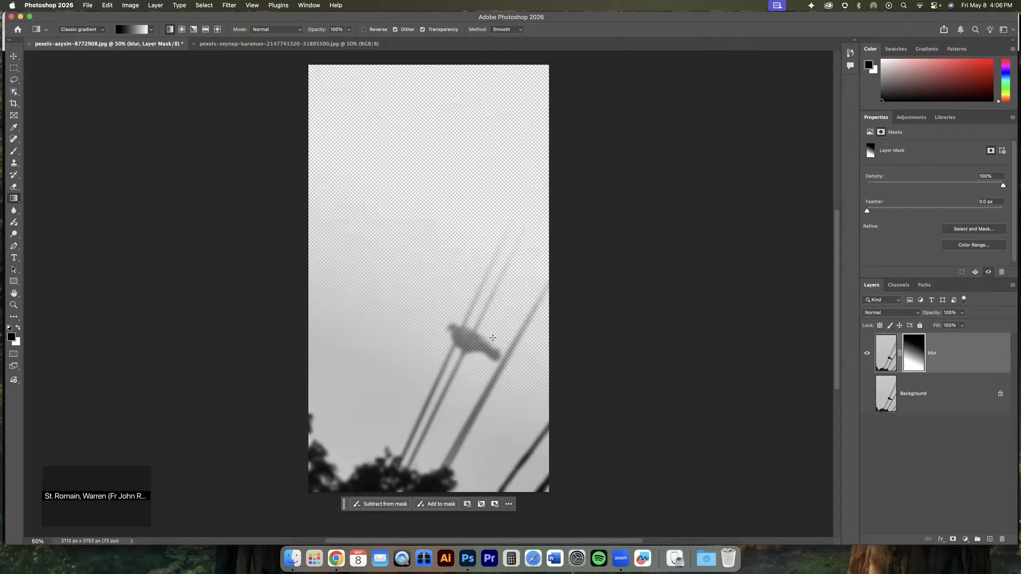
View the Background and the gradient-masked blur layer separately, and leave both layers visible
click(867, 353)
click(866, 395)
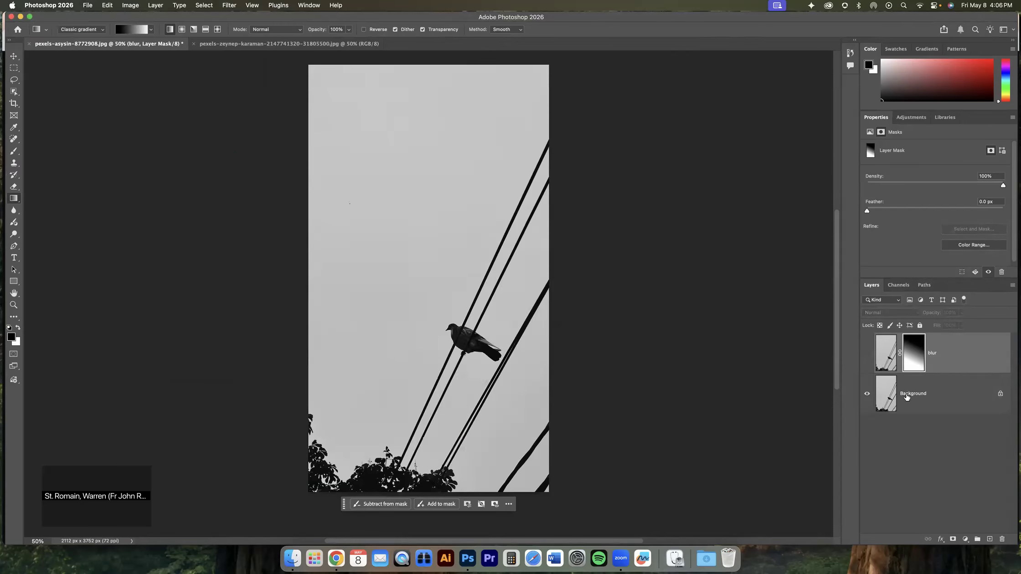
click(867, 393)
click(867, 354)
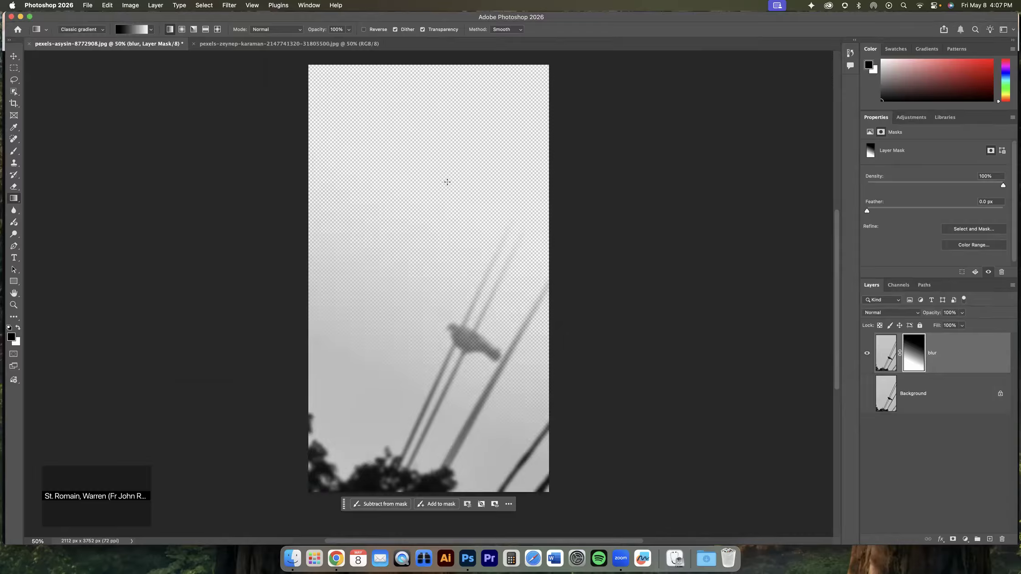
click(867, 393)
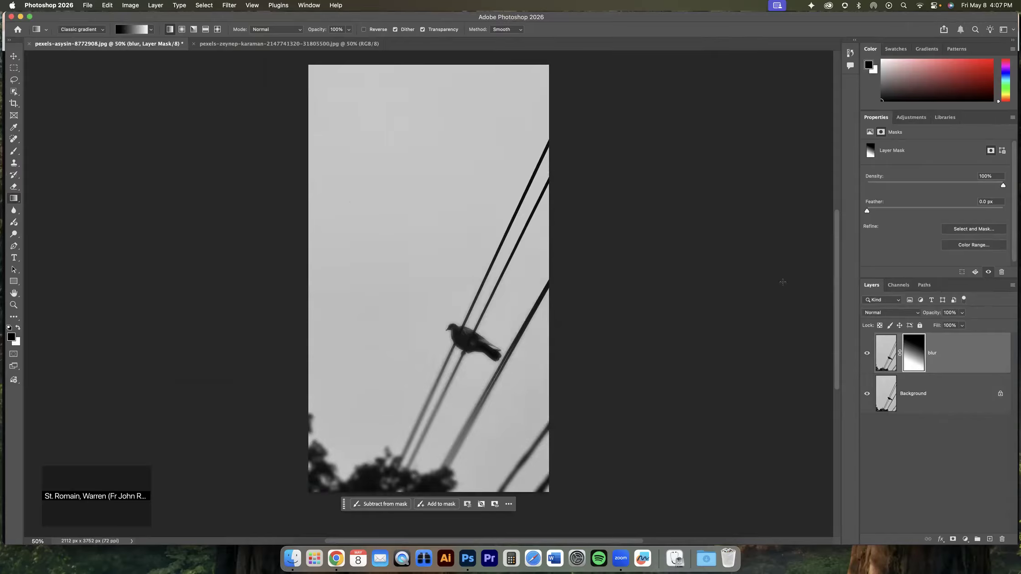
Toggle the visibility of the blur and Background layers repeatedly to examine how the gradient mask blends the blurred and sharp photos
click(866, 353)
click(867, 354)
click(866, 353)
click(867, 353)
click(867, 353)
click(866, 353)
click(868, 354)
click(867, 395)
click(867, 394)
click(867, 395)
click(867, 394)
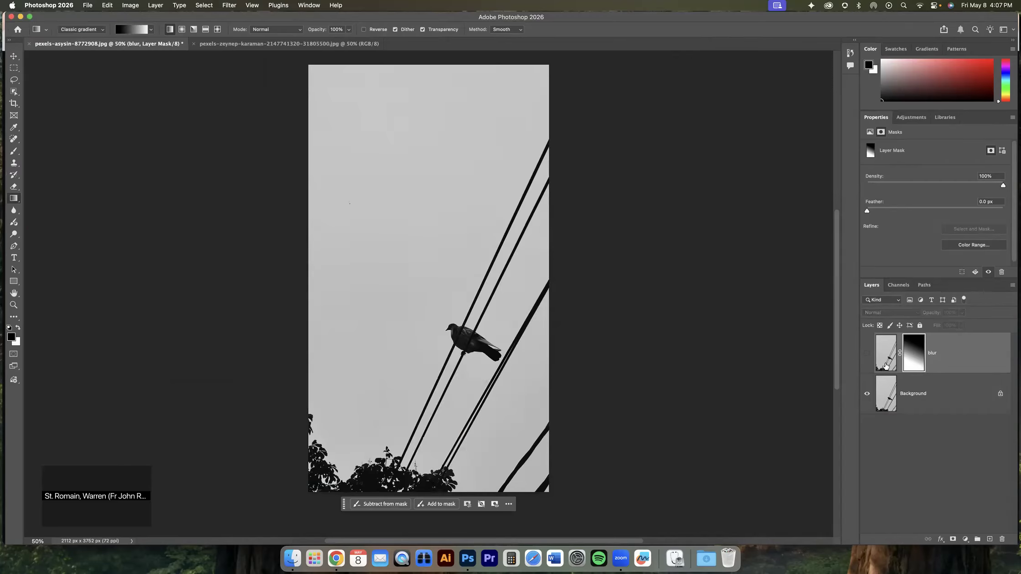
click(867, 394)
click(867, 354)
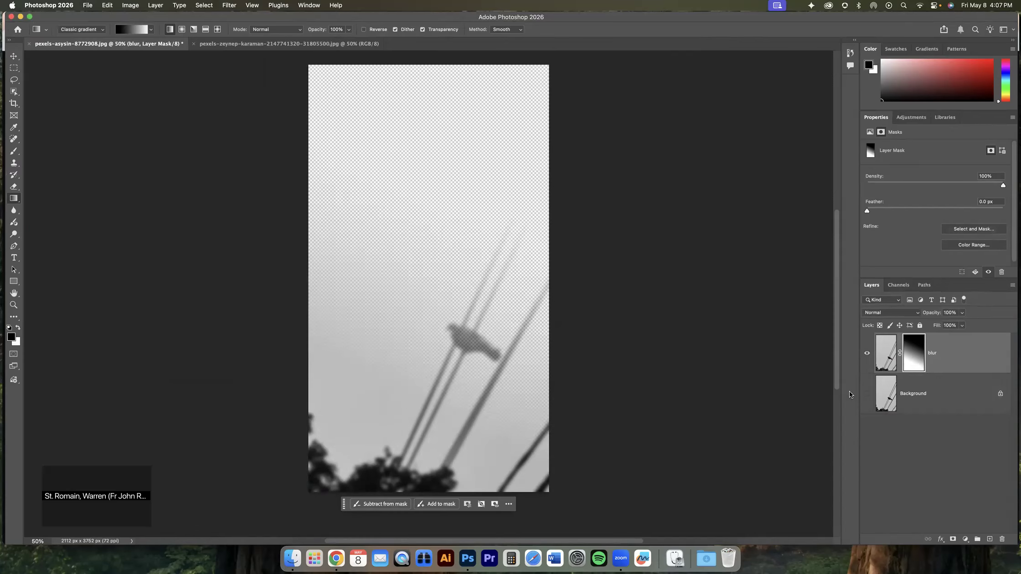
click(867, 394)
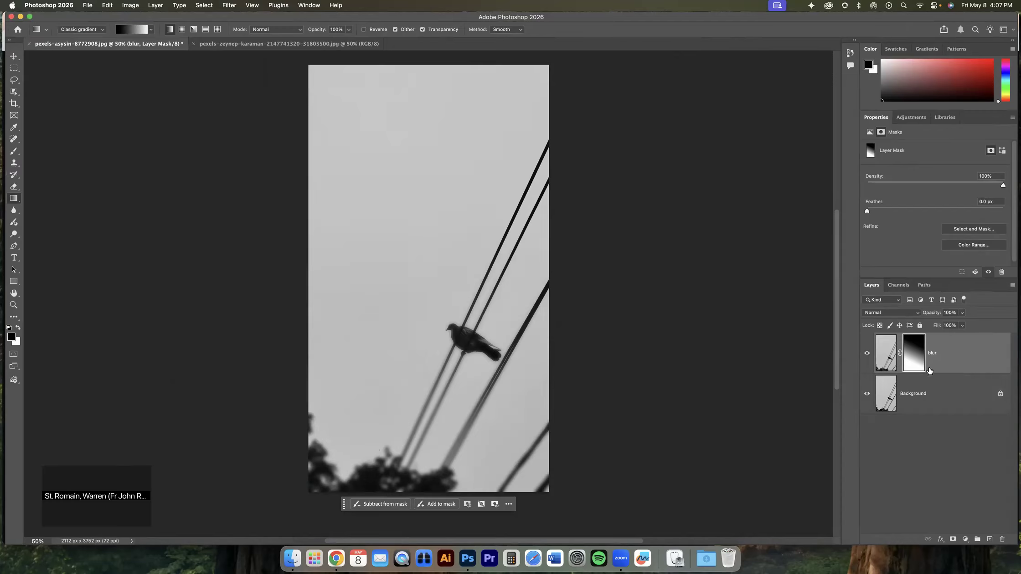
click(867, 353)
click(867, 354)
click(867, 354)
click(868, 354)
Select the blur layer's mask and redraw its gradient at several lengths, ending with one running from the upper wires down to the bird
click(881, 353)
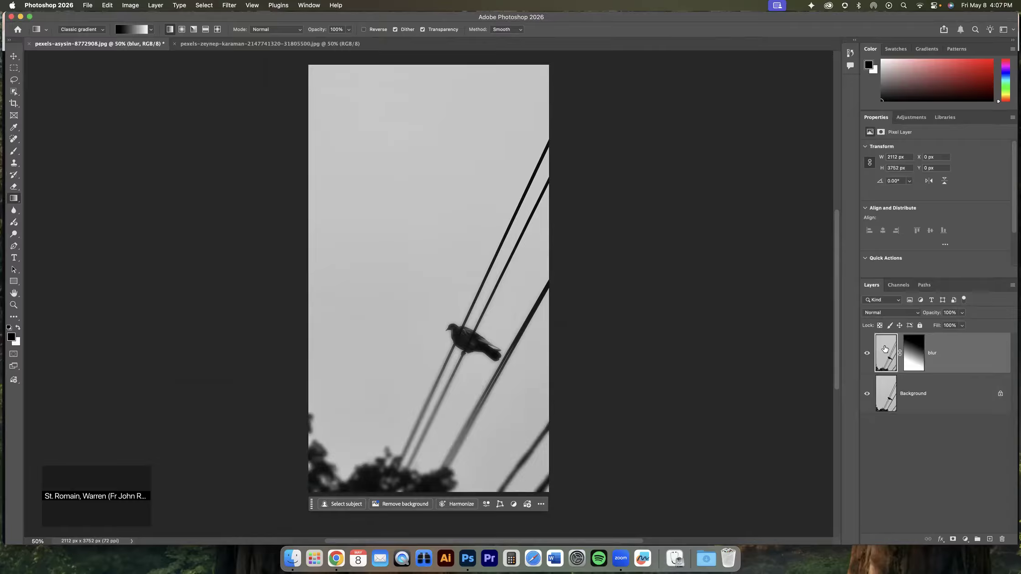
click(911, 343)
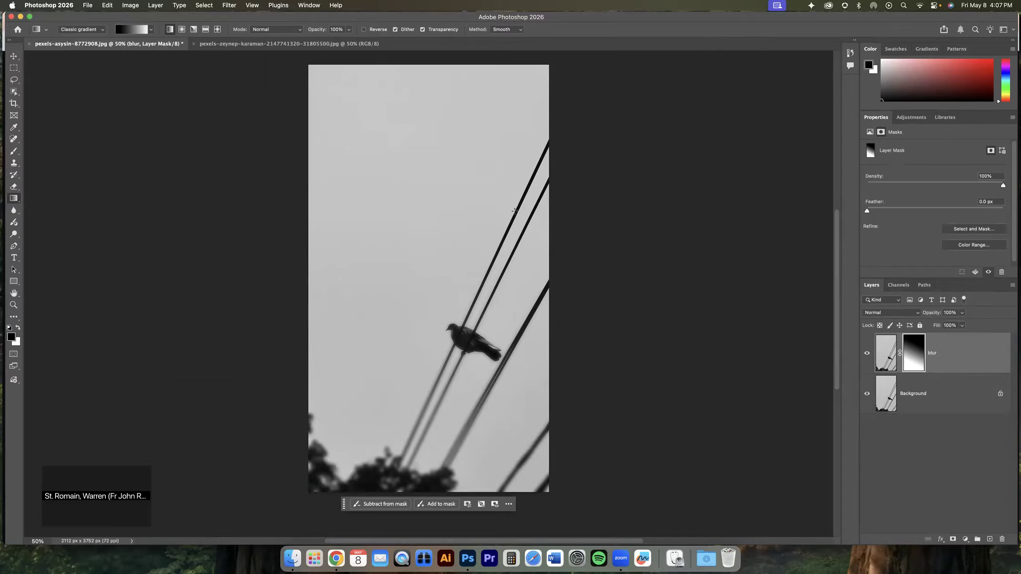
drag(521, 207, 506, 247)
drag(476, 286, 461, 312)
drag(497, 244, 395, 438)
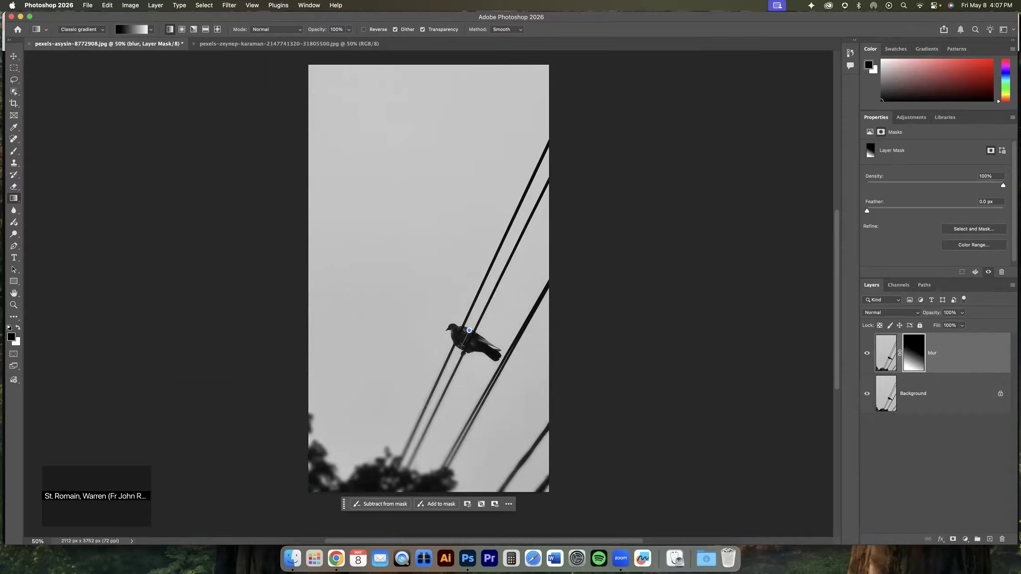
drag(462, 346, 465, 360)
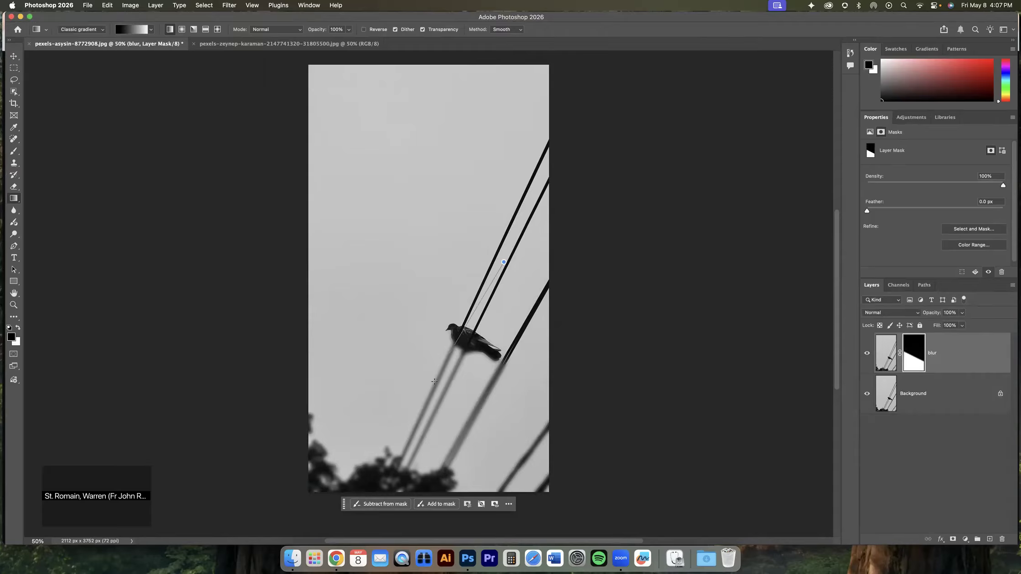
drag(464, 354, 433, 400)
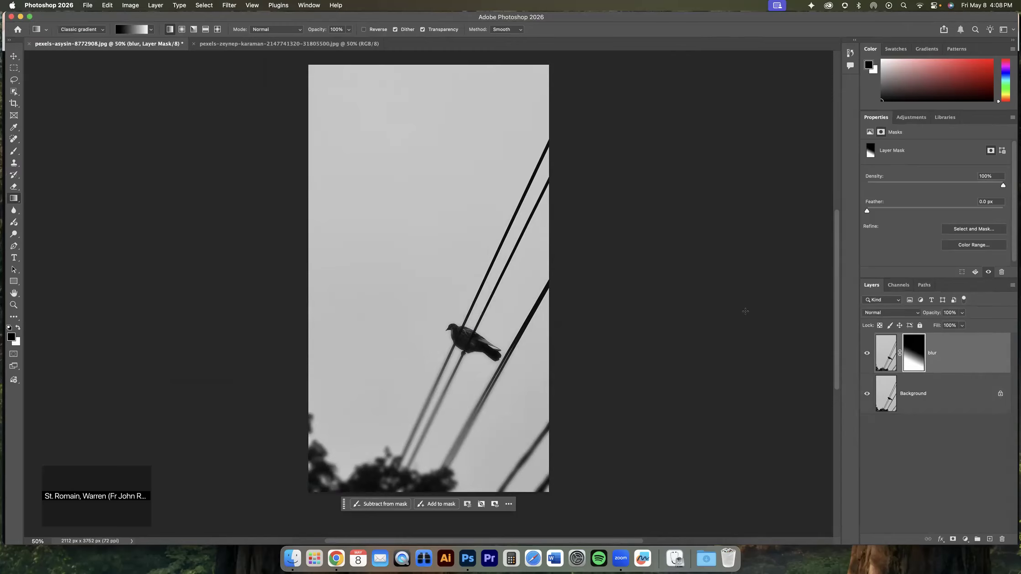
drag(516, 239, 424, 443)
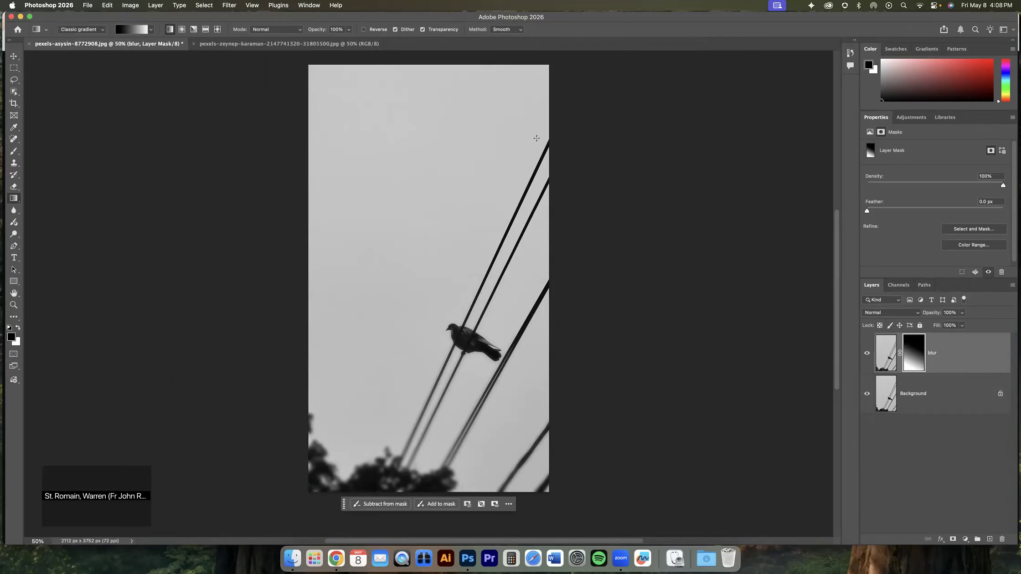
drag(531, 205, 470, 322)
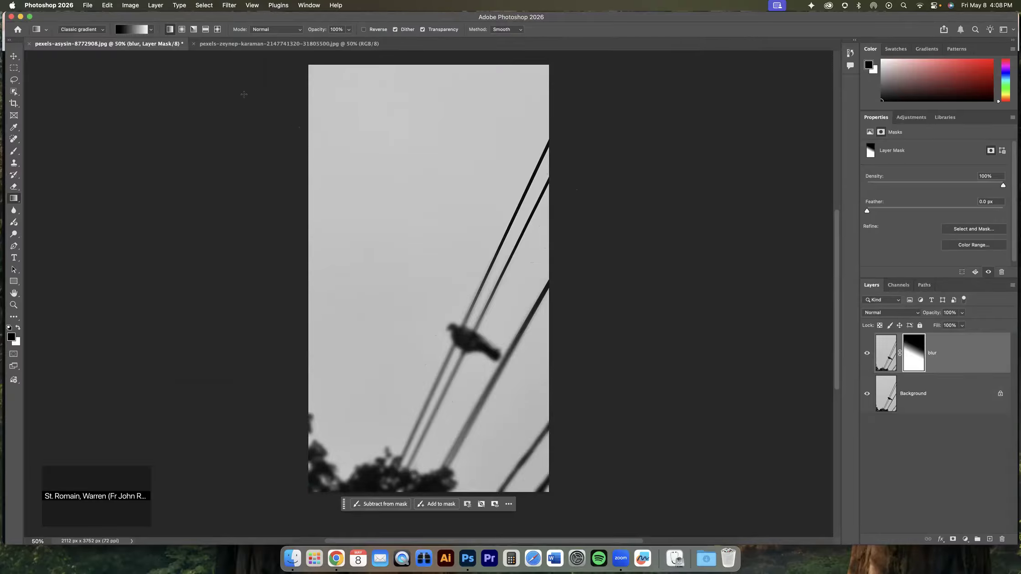
Switch to the beach photo and draw a loose Lasso selection around the flying pigeon with both wings spread
click(224, 44)
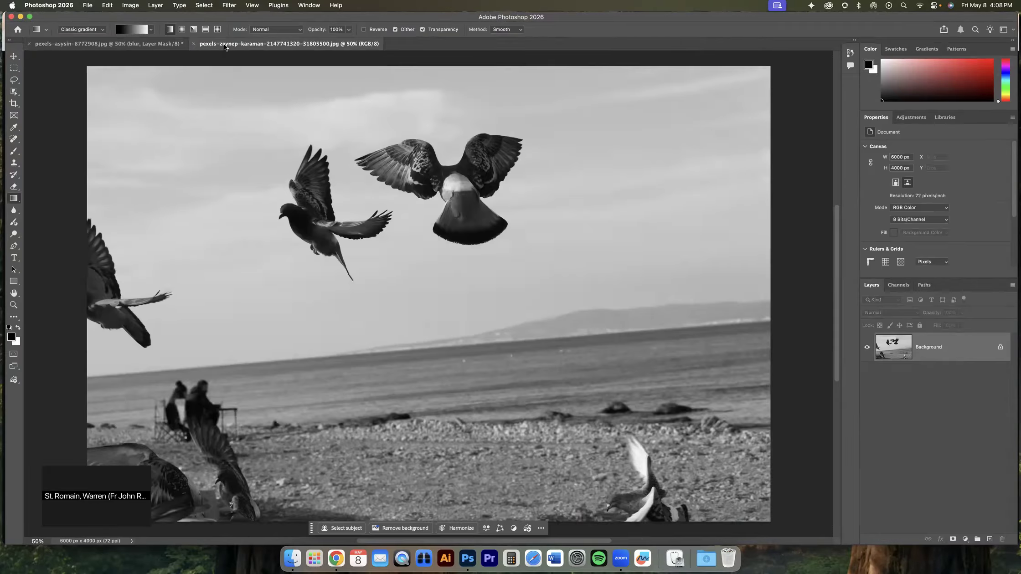
click(14, 80)
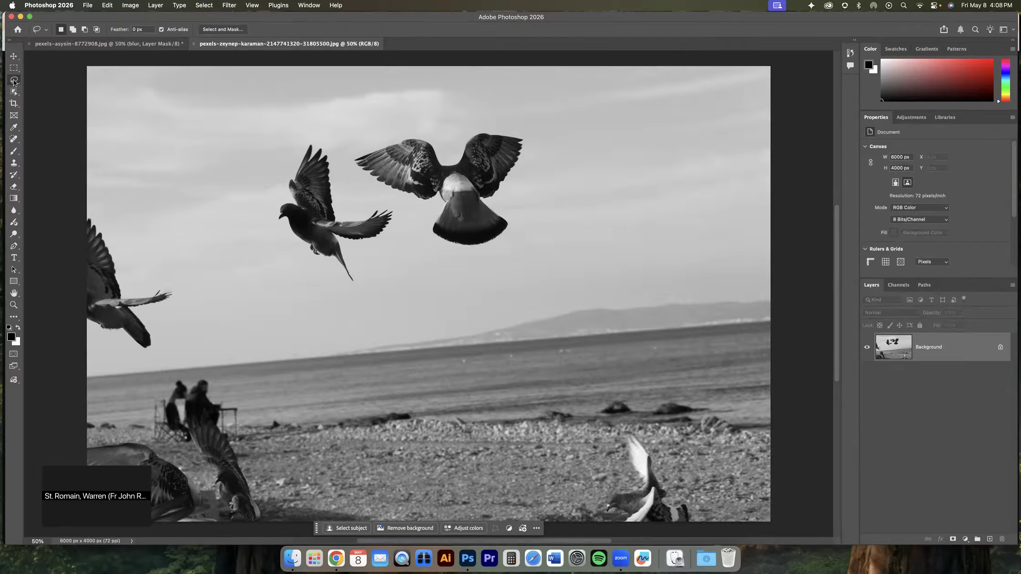
mouse_move(14, 81)
mouse_down()
mouse_move(36, 96)
mouse_move(42, 88)
mouse_up()
mouse_move(341, 144)
mouse_down()
mouse_move(400, 110)
mouse_move(492, 108)
mouse_move(538, 123)
mouse_move(554, 158)
mouse_move(558, 241)
mouse_move(509, 271)
mouse_move(426, 266)
mouse_move(405, 221)
mouse_move(361, 206)
mouse_move(339, 144)
mouse_up()
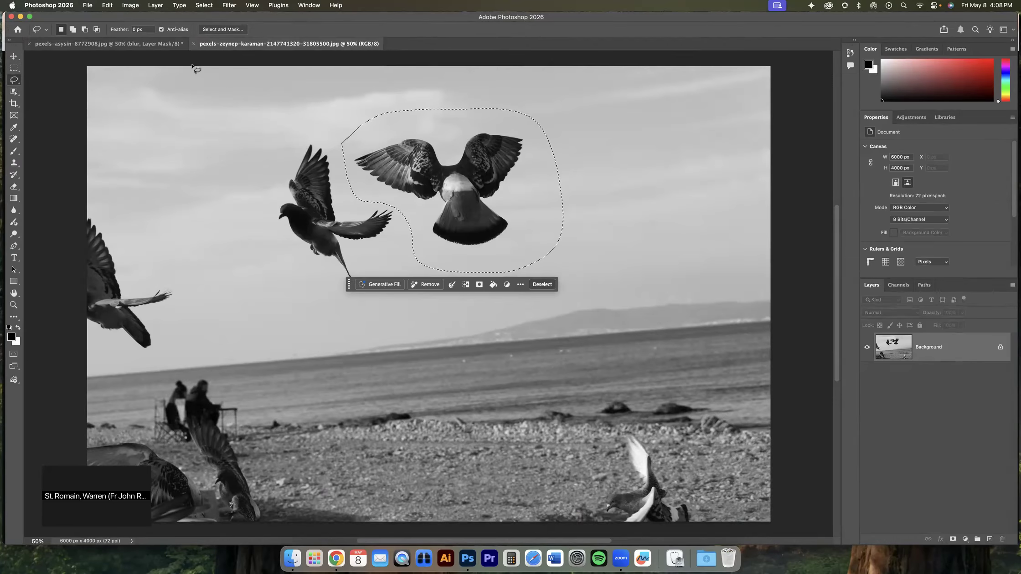
Copy the selected pigeon and paste it as a new layer into the photo of the bird on the wires
click(107, 5)
click(110, 67)
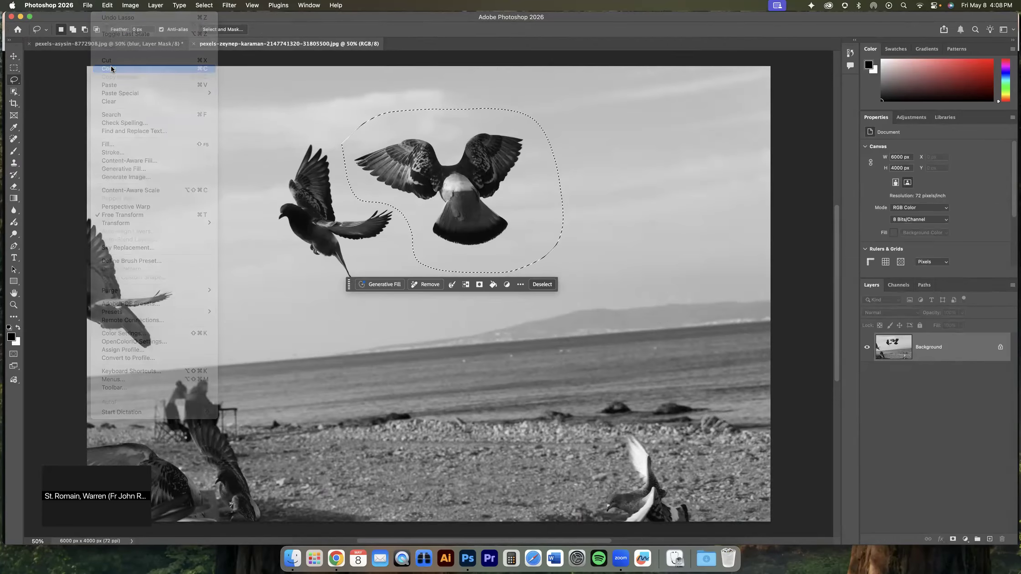
click(117, 44)
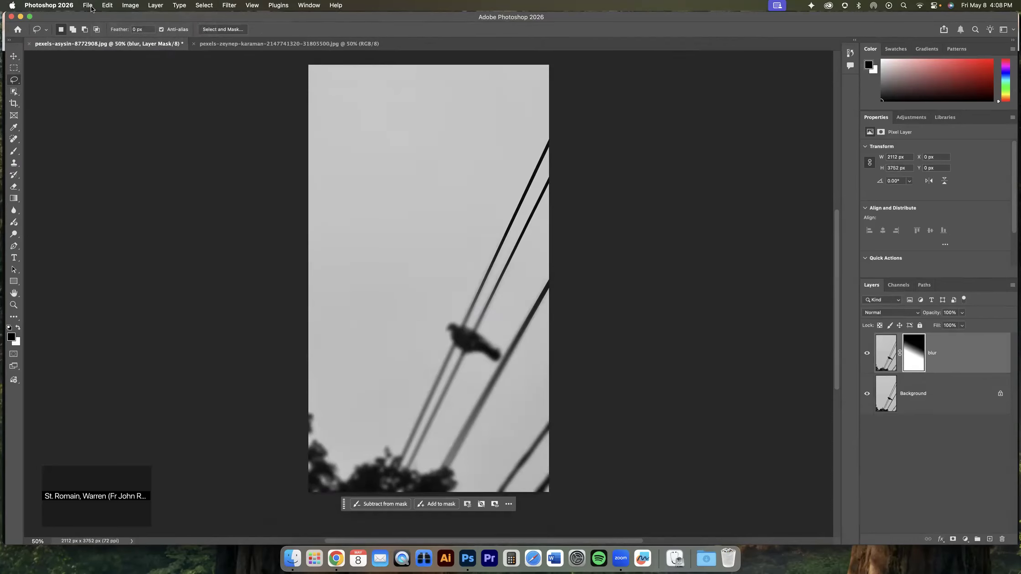
click(105, 7)
click(112, 82)
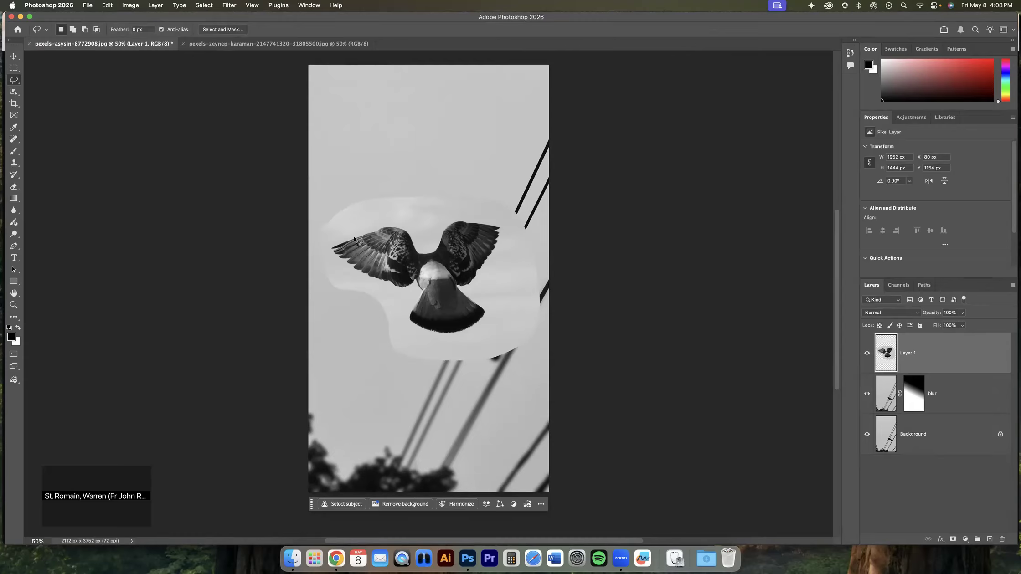
Switch to Chrome to view the heart-shaped framed mat example, and return to Photoshop
scroll(342, 263, down, 5)
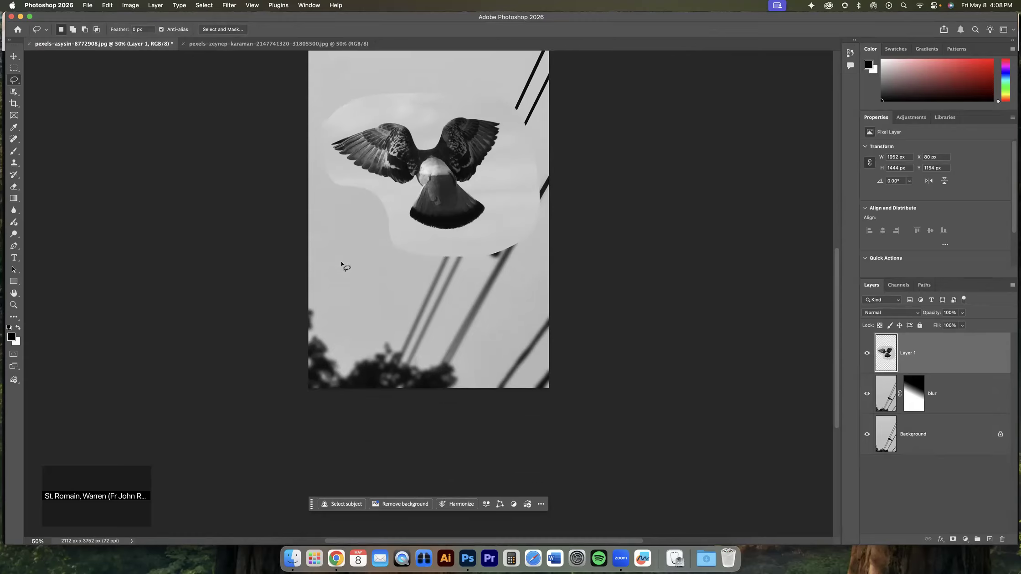
key(super+Tab)
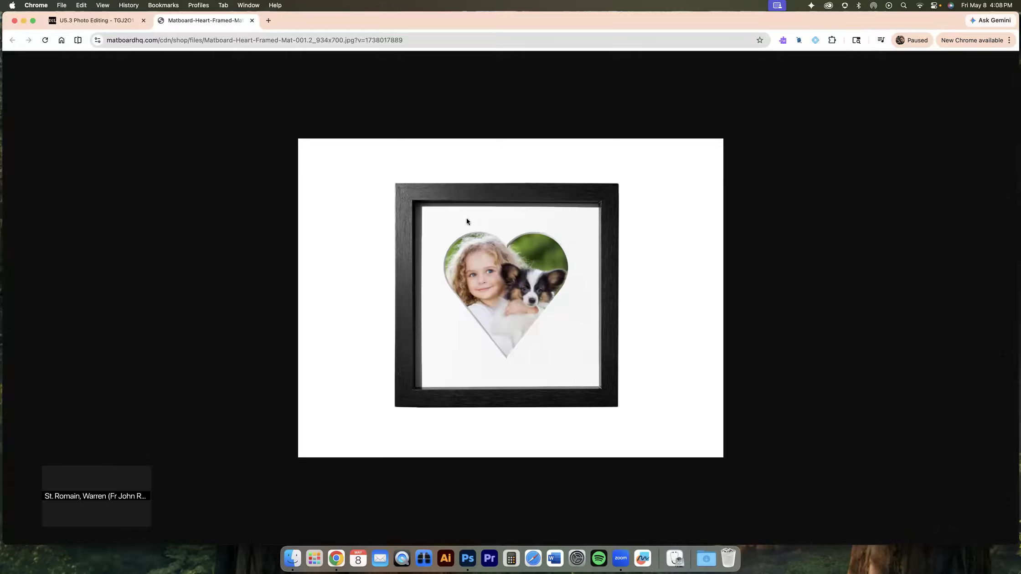
key(super+Tab)
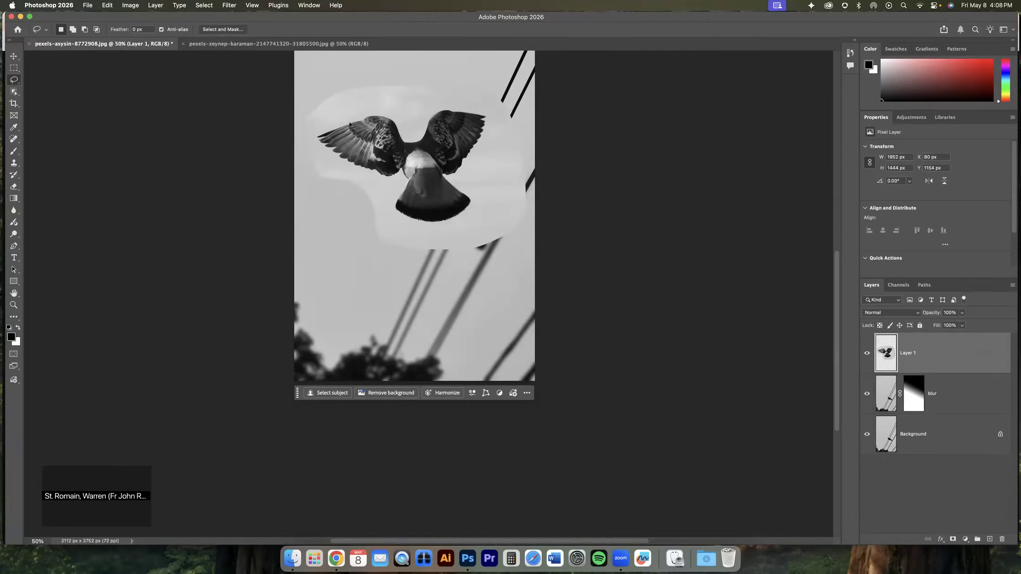
Select the pasted pigeon on Layer 1 with Select Subject and add a layer mask from the selection
click(16, 91)
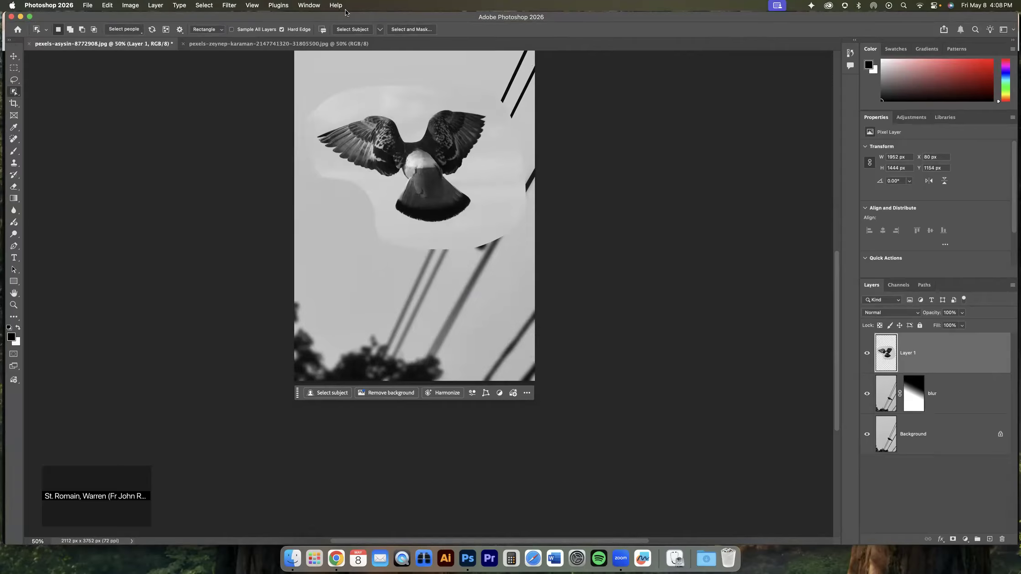
click(348, 29)
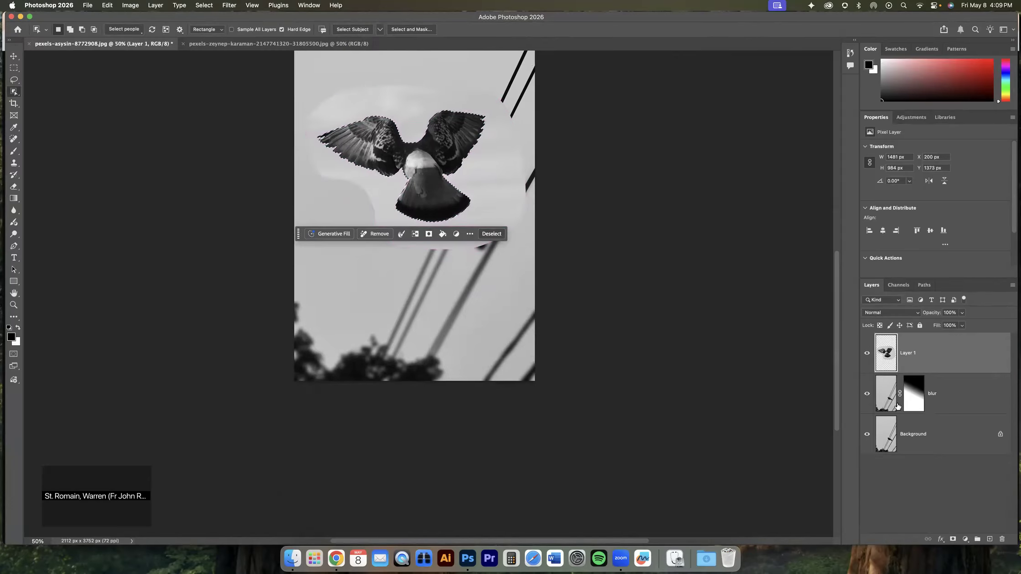
click(428, 235)
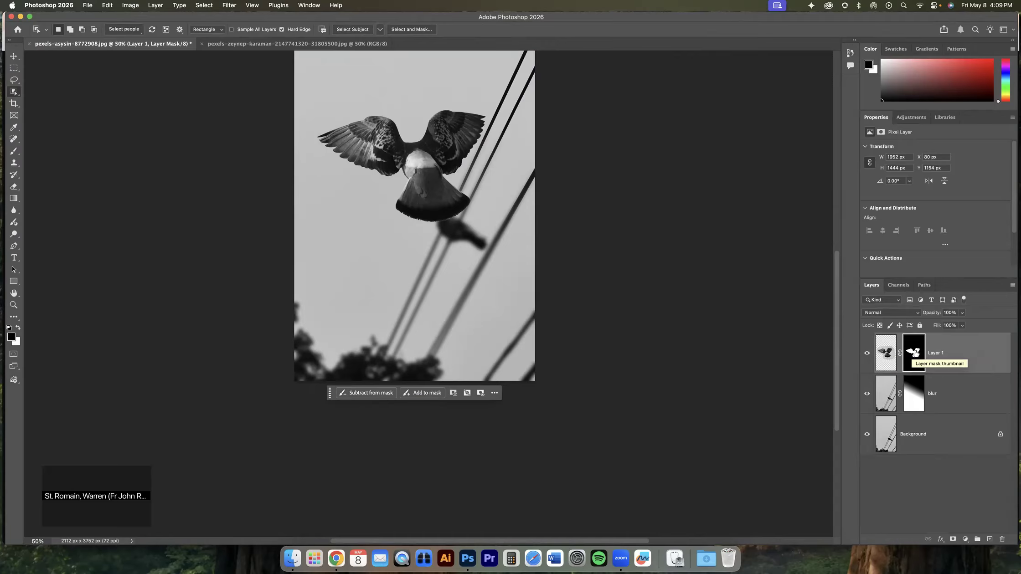
Switch to Chrome to look at the heart-shaped mat example again, and return to Photoshop
key(super+Tab)
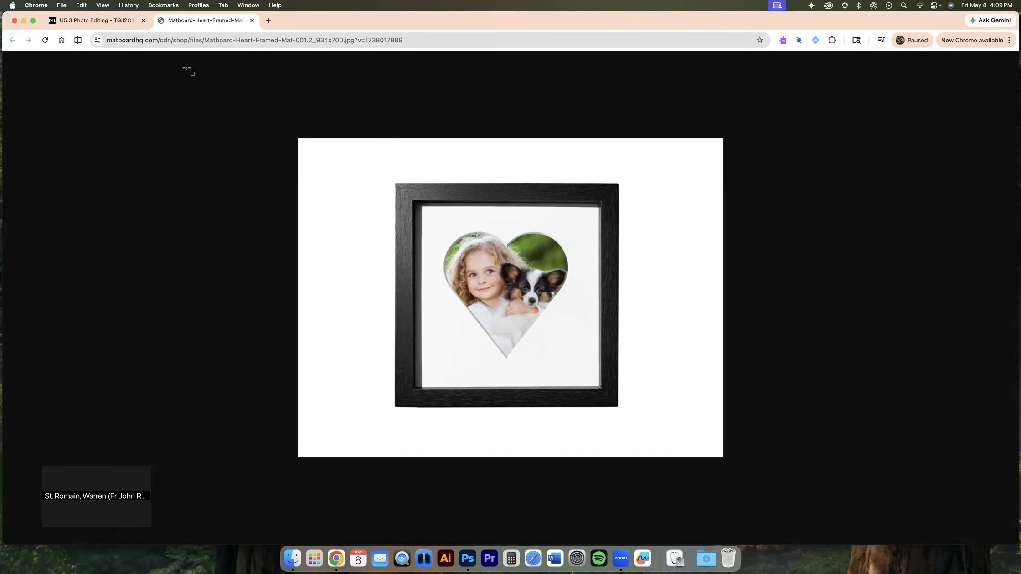
key(super+Tab)
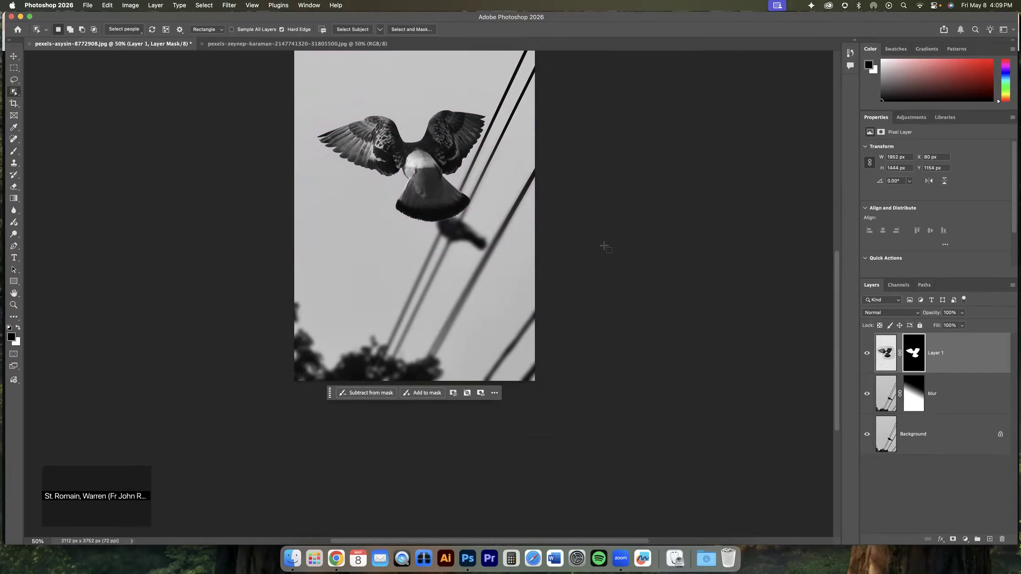
Unlink Layer 1's mask, try shifting only the pigeon image inside the mask, and undo the shift
click(901, 353)
key(v)
click(886, 354)
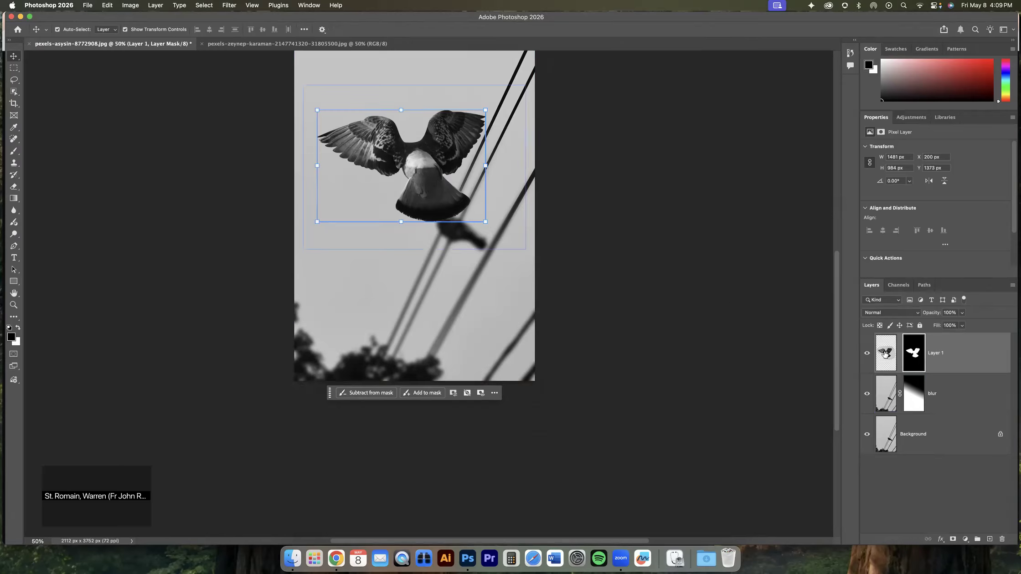
mouse_move(438, 196)
mouse_down()
mouse_move(423, 192)
mouse_move(449, 176)
mouse_move(432, 226)
mouse_move(424, 193)
mouse_move(449, 170)
mouse_move(444, 203)
mouse_move(453, 175)
mouse_move(457, 195)
mouse_up()
key(super+a)
key(super+z)
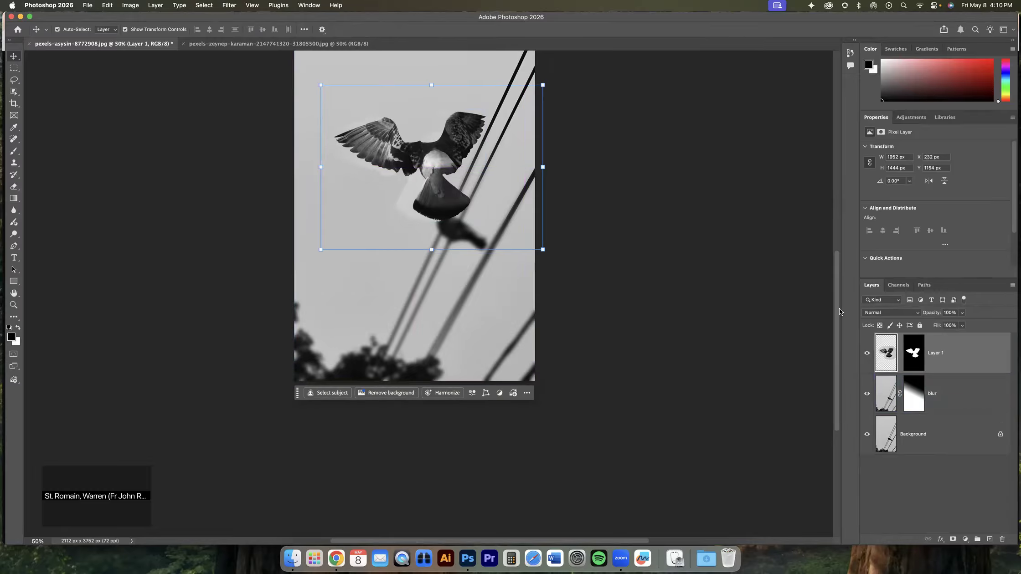
key(super+z)
Try shifting only Layer 1's mask over the pigeon, undo the shift, and relink the mask to the image
click(910, 352)
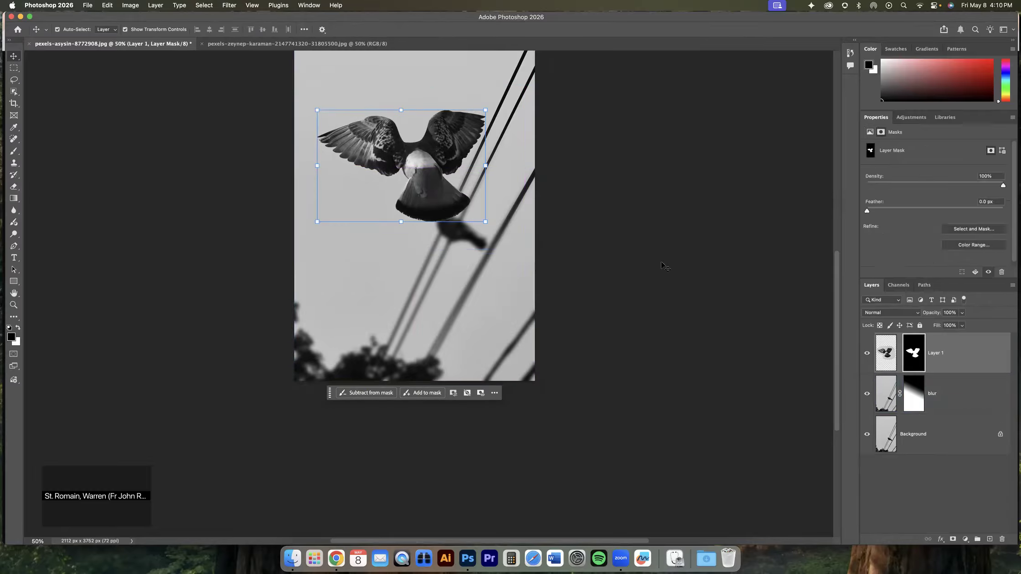
mouse_move(436, 197)
mouse_down()
mouse_move(477, 189)
mouse_move(408, 182)
mouse_move(443, 217)
mouse_move(420, 193)
mouse_move(435, 192)
mouse_up()
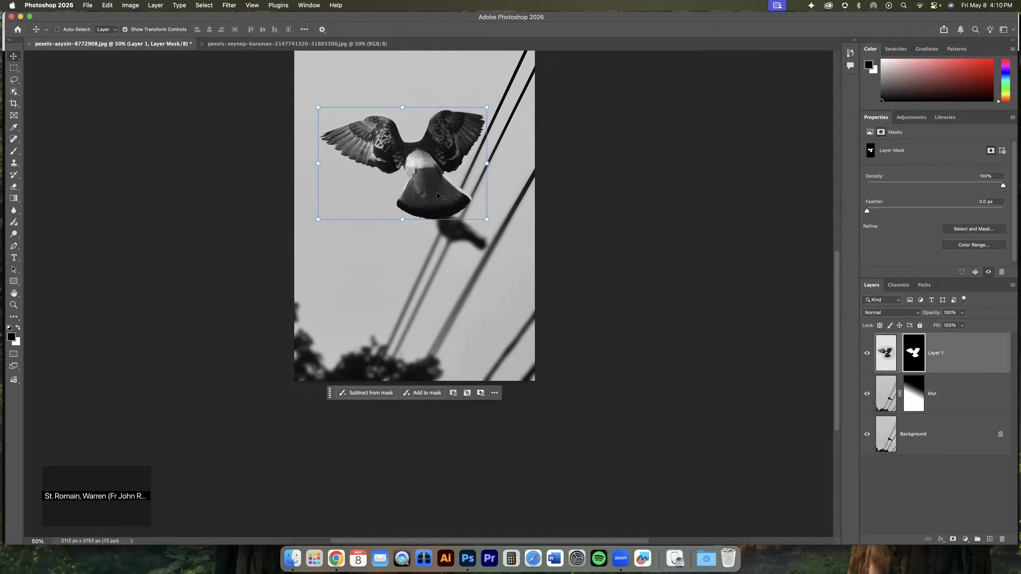
click(899, 354)
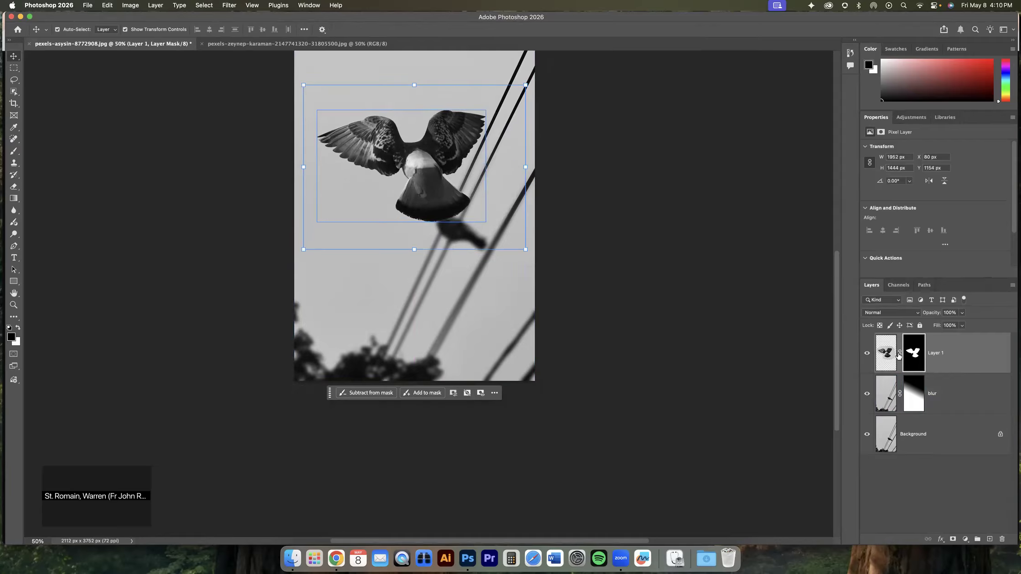
Hide Layer 1, and in the beach photo draw a loose Lasso selection around the side-facing pigeon with raised wings
click(867, 353)
click(314, 260)
click(258, 44)
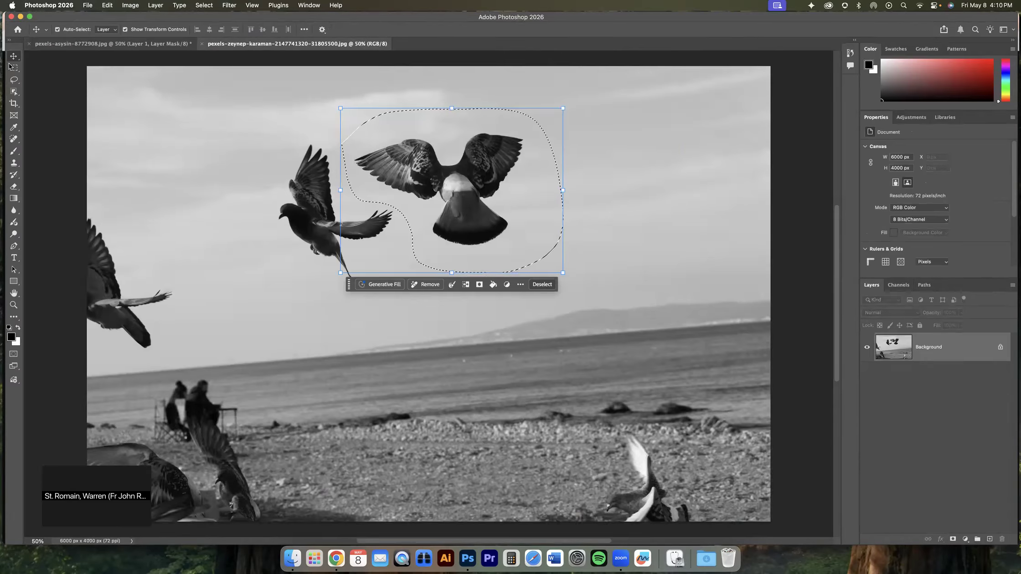
click(13, 79)
mouse_move(259, 143)
mouse_down()
mouse_move(299, 124)
mouse_move(321, 130)
mouse_move(412, 218)
mouse_move(375, 288)
mouse_move(315, 296)
mouse_move(268, 266)
mouse_move(228, 196)
mouse_move(255, 141)
mouse_up()
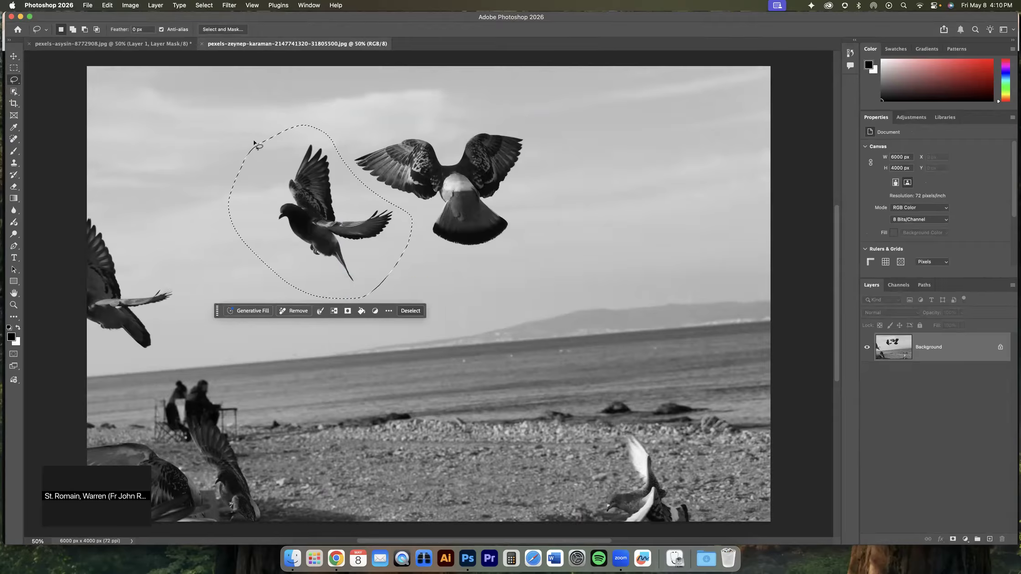
Copy the selected side-facing pigeon and paste it onto a new layer in the photo of the bird on the wires
click(108, 5)
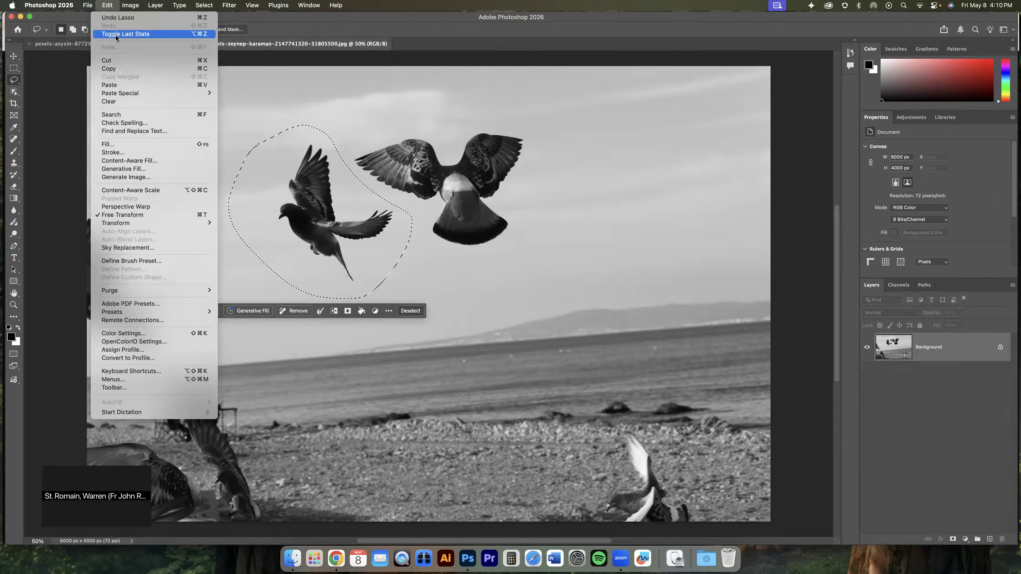
click(113, 69)
click(91, 41)
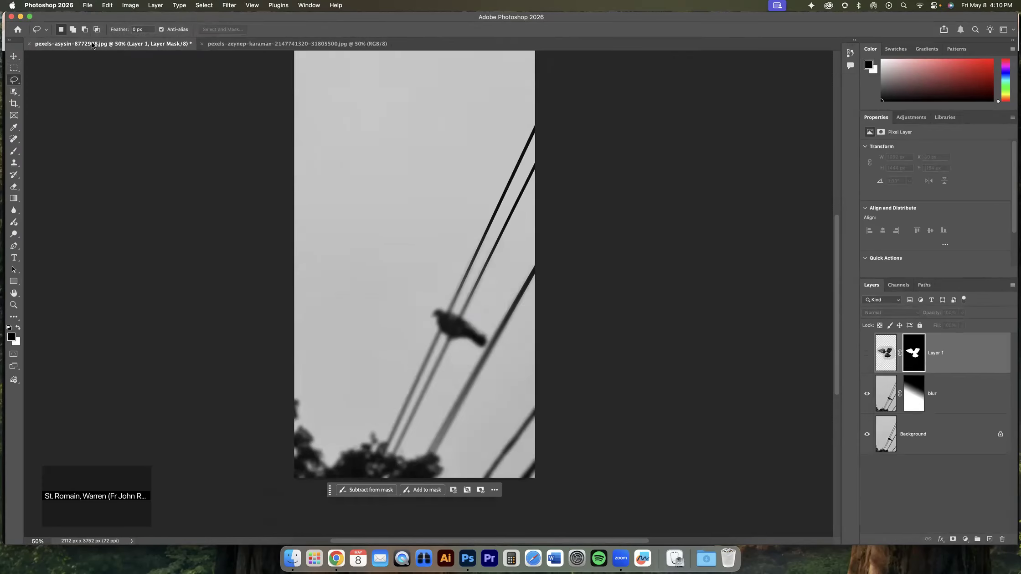
click(108, 6)
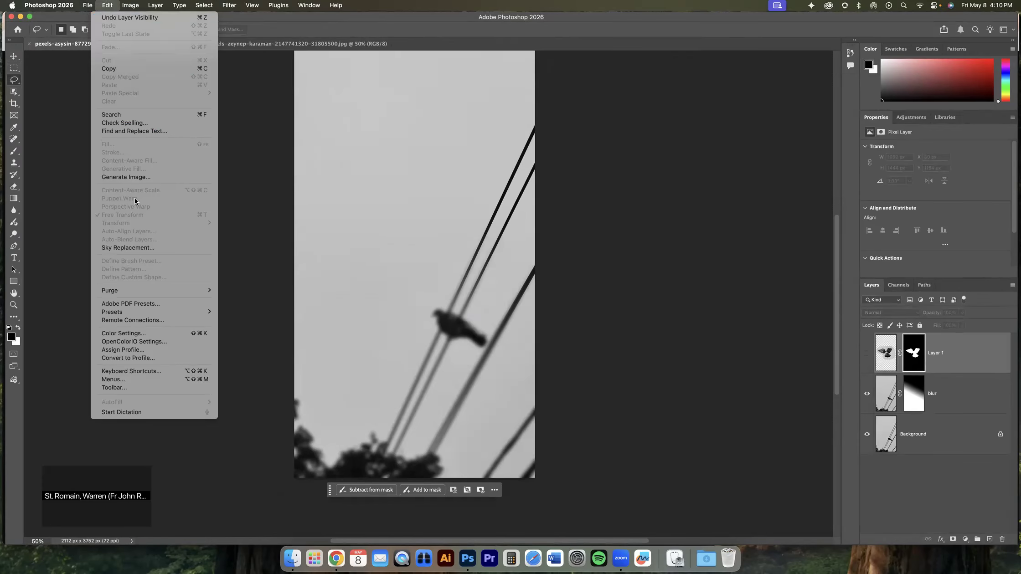
click(106, 6)
click(296, 43)
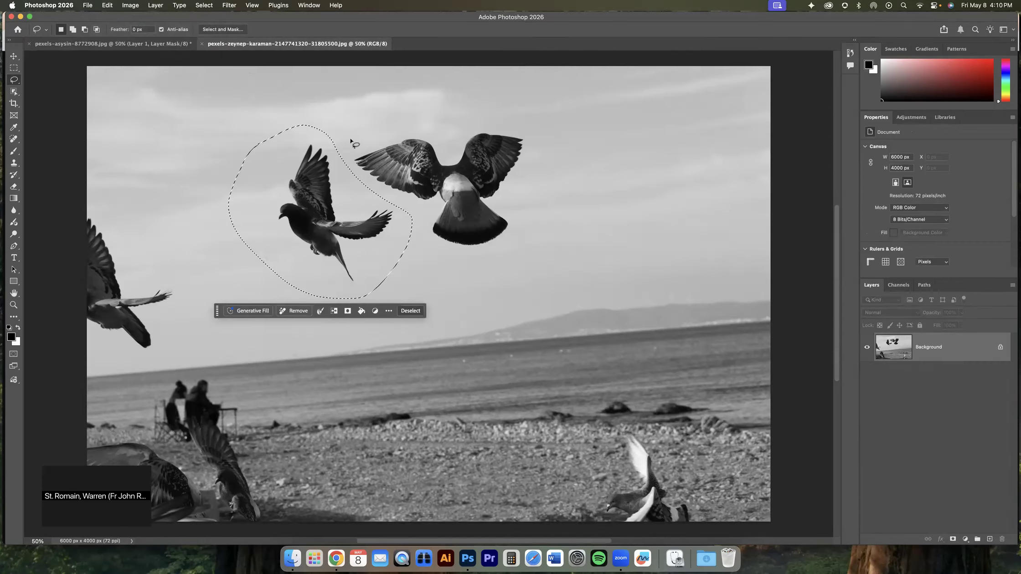
key(super+c)
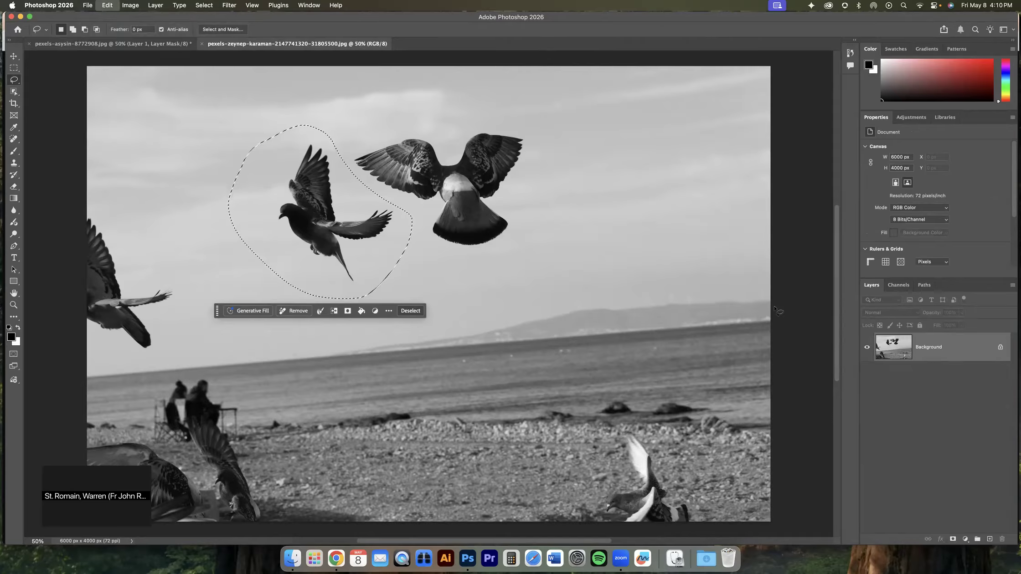
click(143, 44)
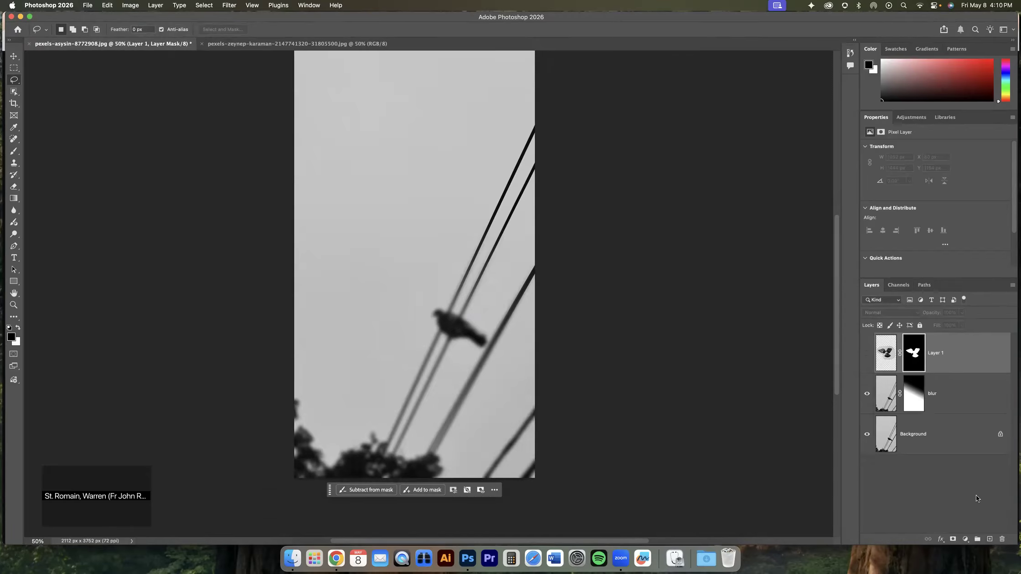
click(990, 539)
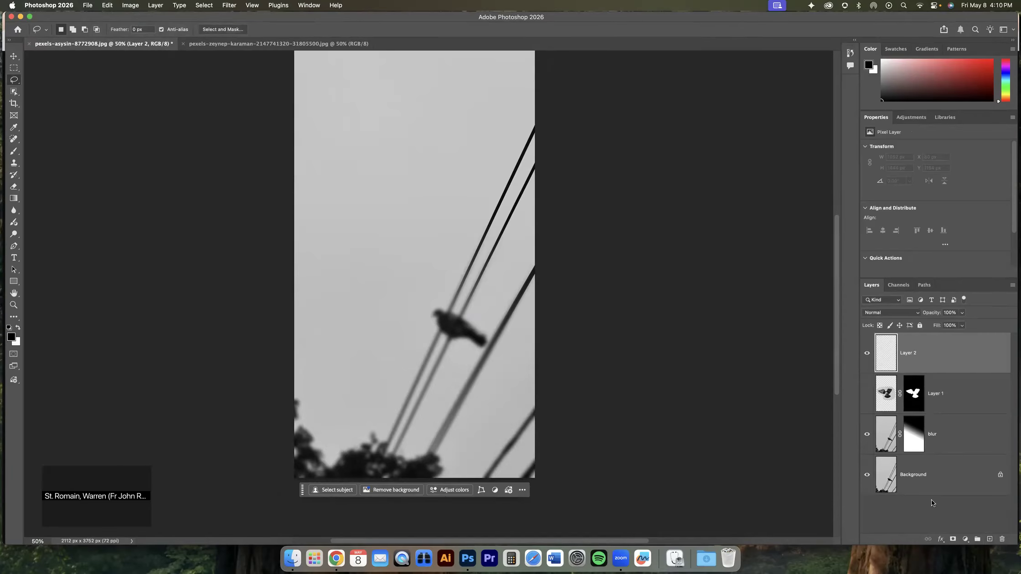
key(super+v)
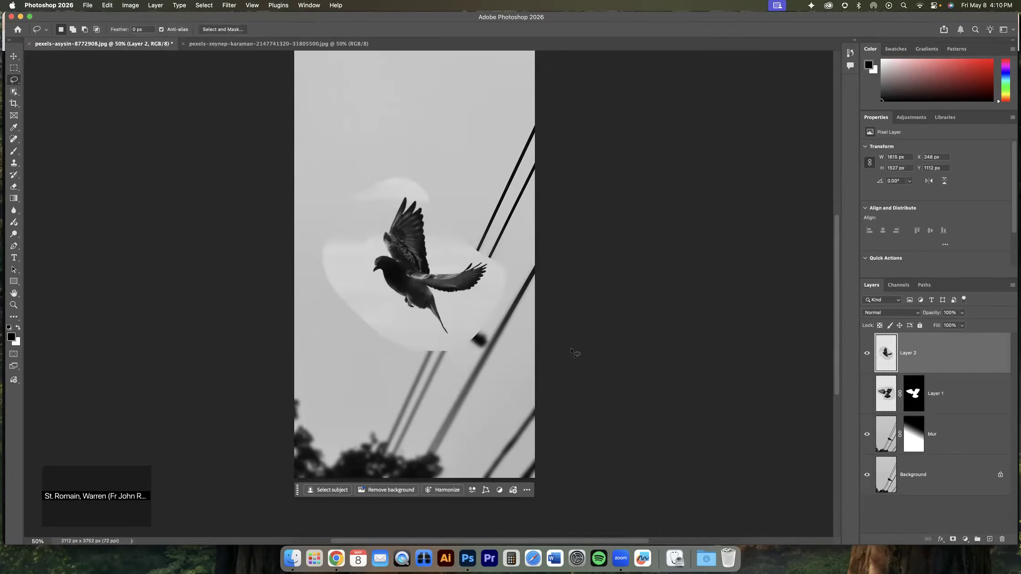
Rename the newly pasted pigeon's layer to "flying" and Layer 1 to "landing"
double_click(907, 354)
text(flying)
key(Return)
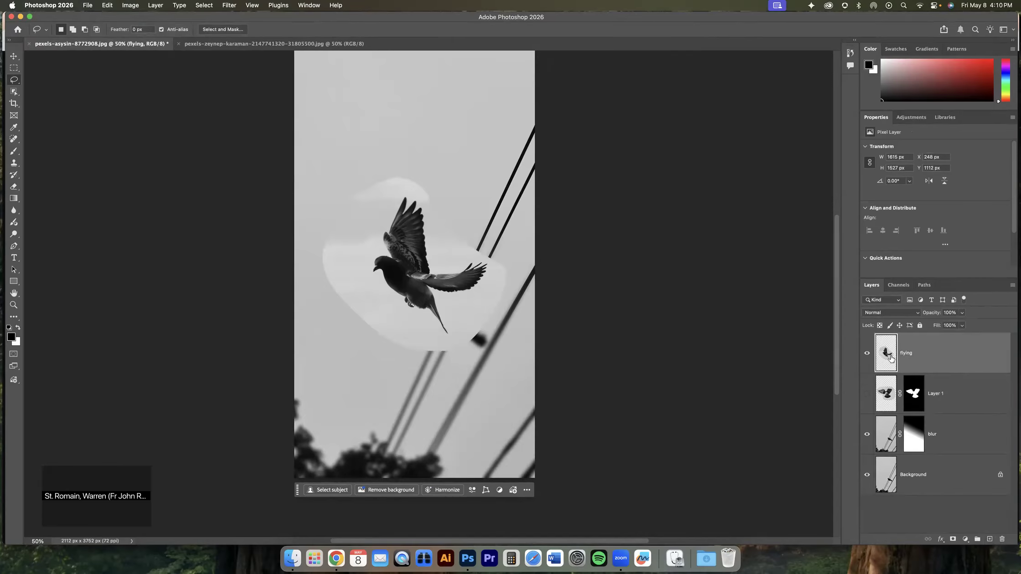
click(936, 393)
double_click(936, 393)
text(landing)
key(Return)
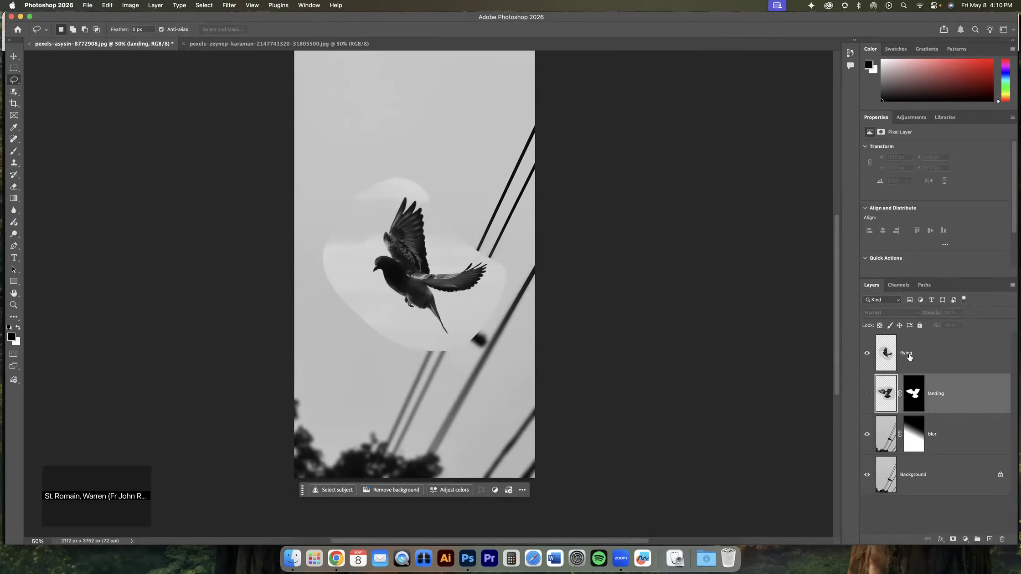
Select the pigeon on the flying layer with Select Subject and mask out its surrounding sky
click(888, 356)
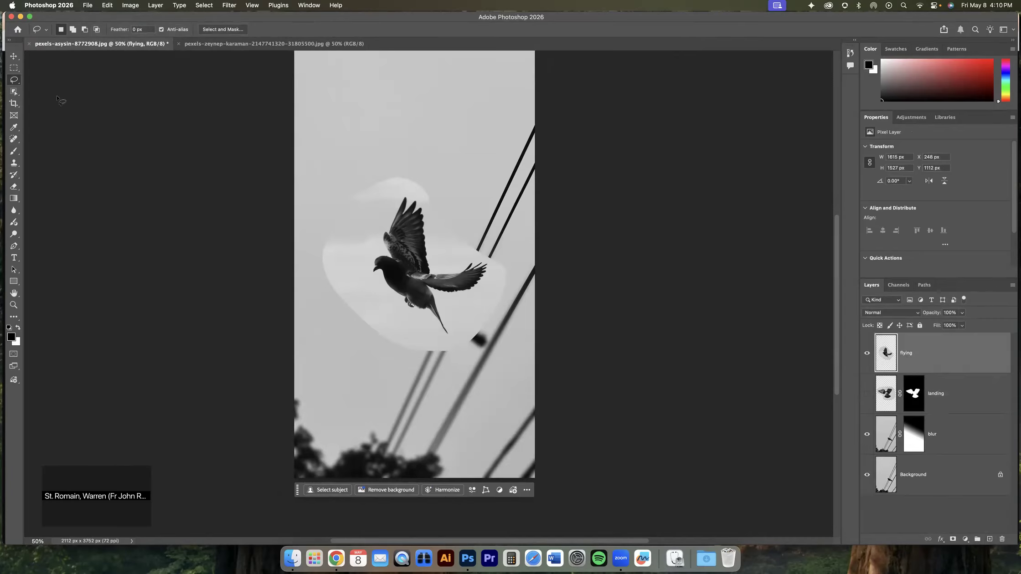
click(14, 92)
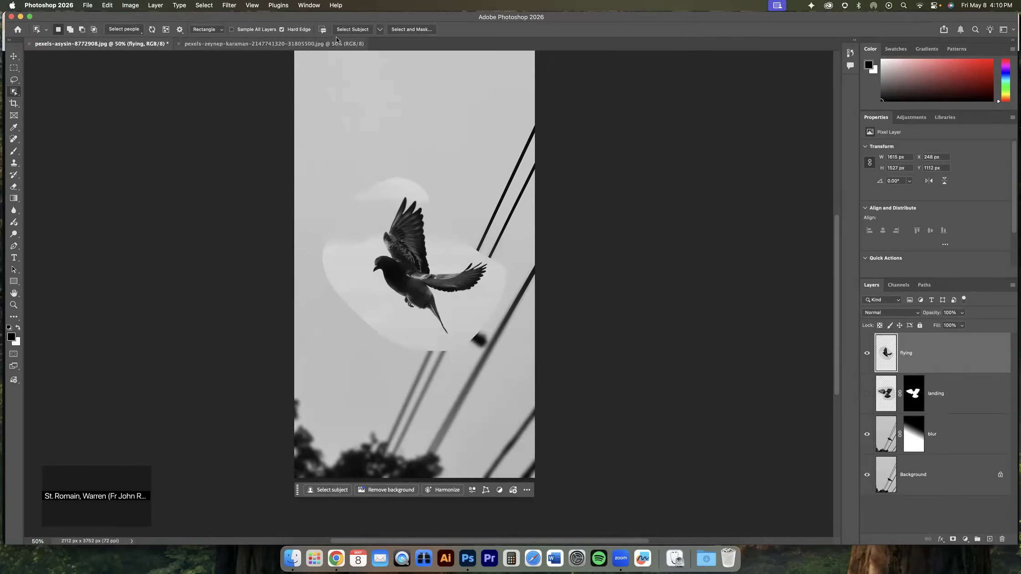
click(347, 31)
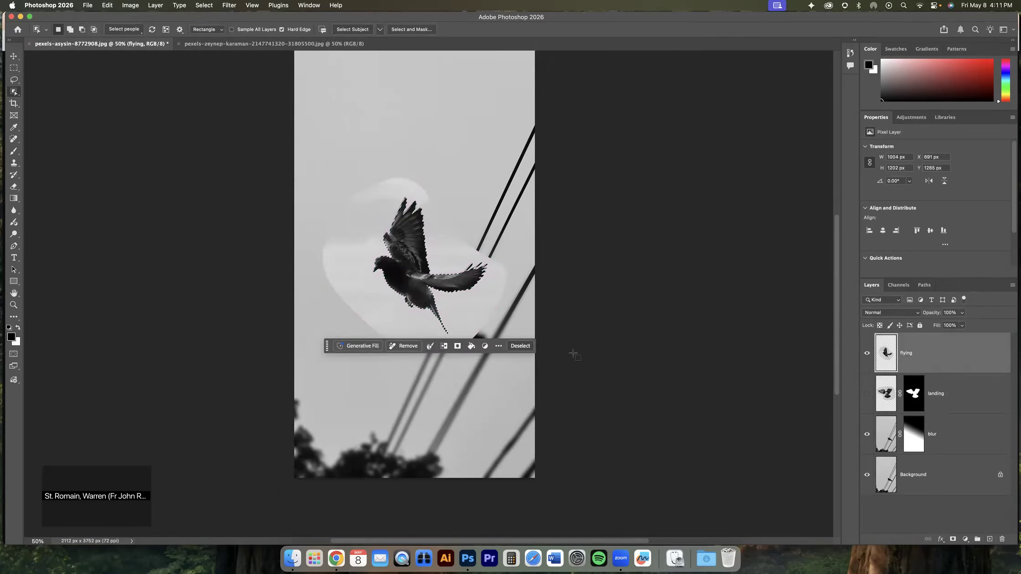
click(458, 346)
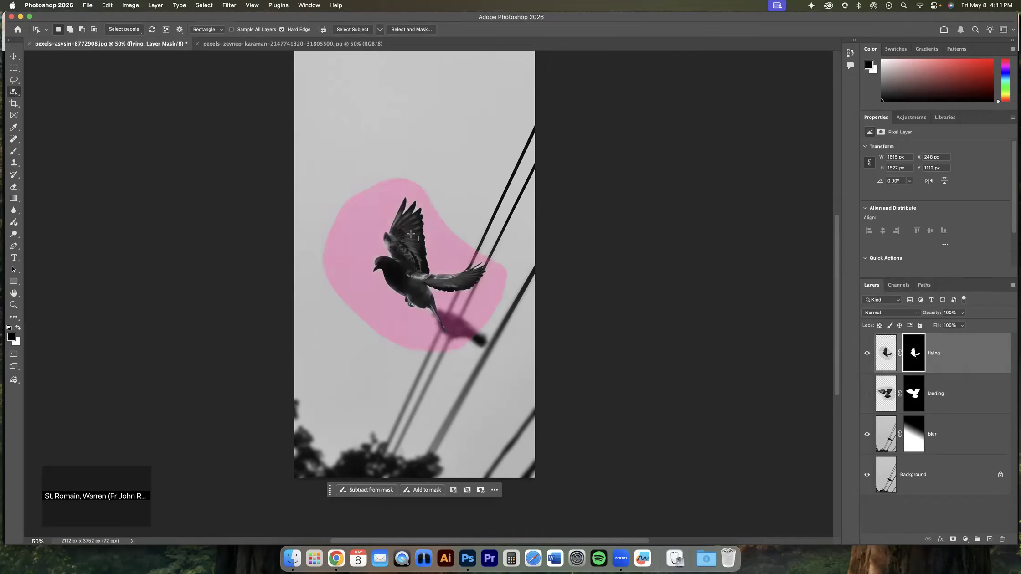
Move the masked flying pigeon down and to the left, to about X 69 px, Y 1279 px
click(14, 55)
click(447, 269)
drag(414, 263, 393, 280)
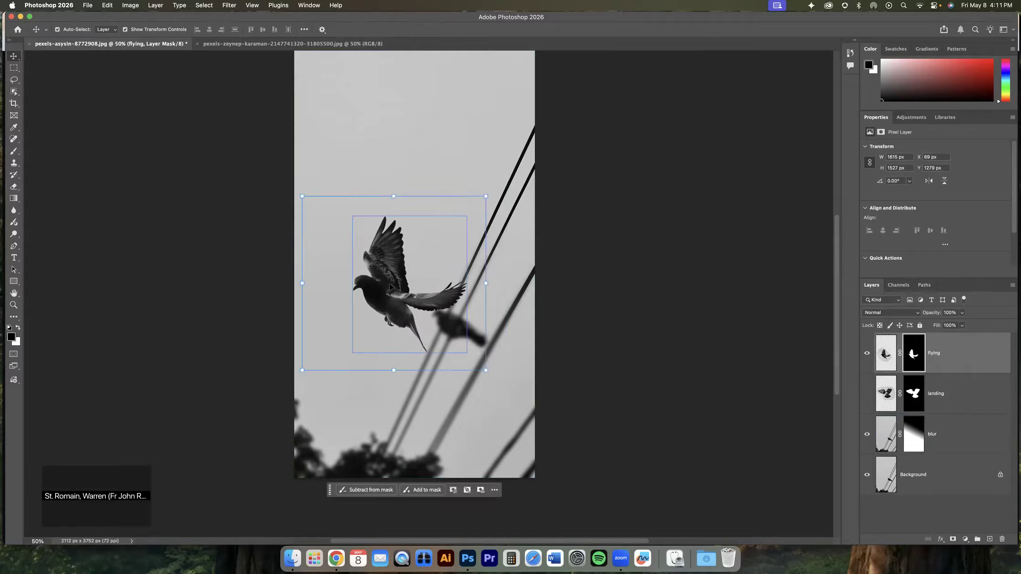
Try picking layers directly in the image with the Move tool, and turn off Auto-Select
click(634, 383)
click(400, 303)
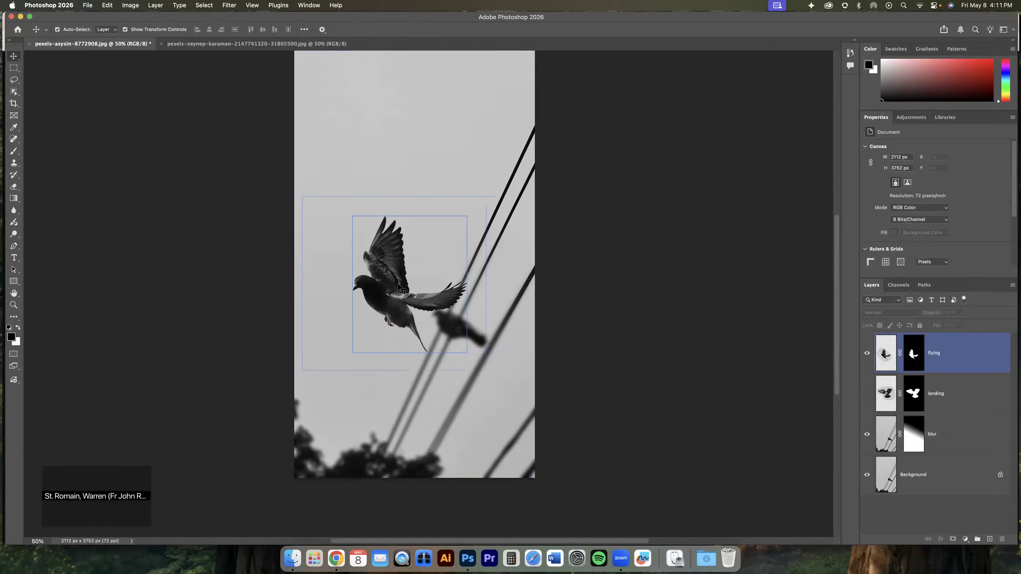
click(392, 322)
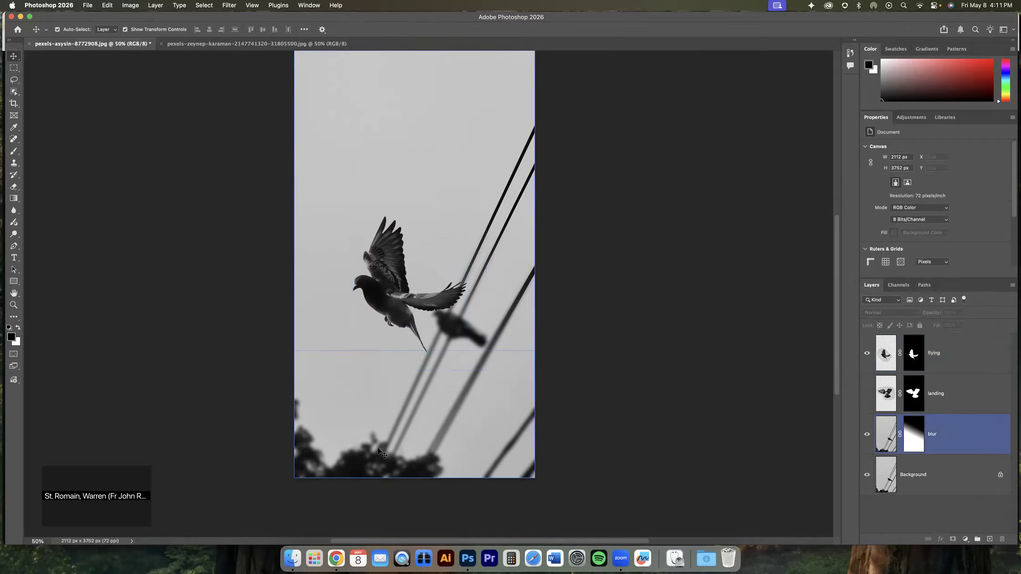
click(414, 292)
click(470, 345)
click(282, 178)
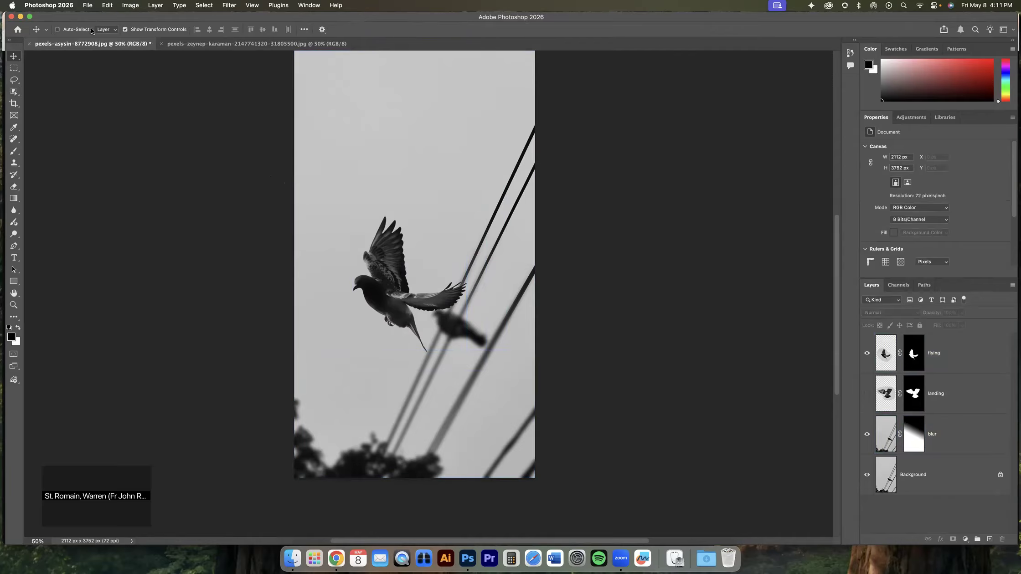
Try enlarging the flying layer with its transform handles, cancel the scaling, and turn off Show Transform Controls
click(124, 30)
click(377, 260)
click(529, 199)
click(880, 351)
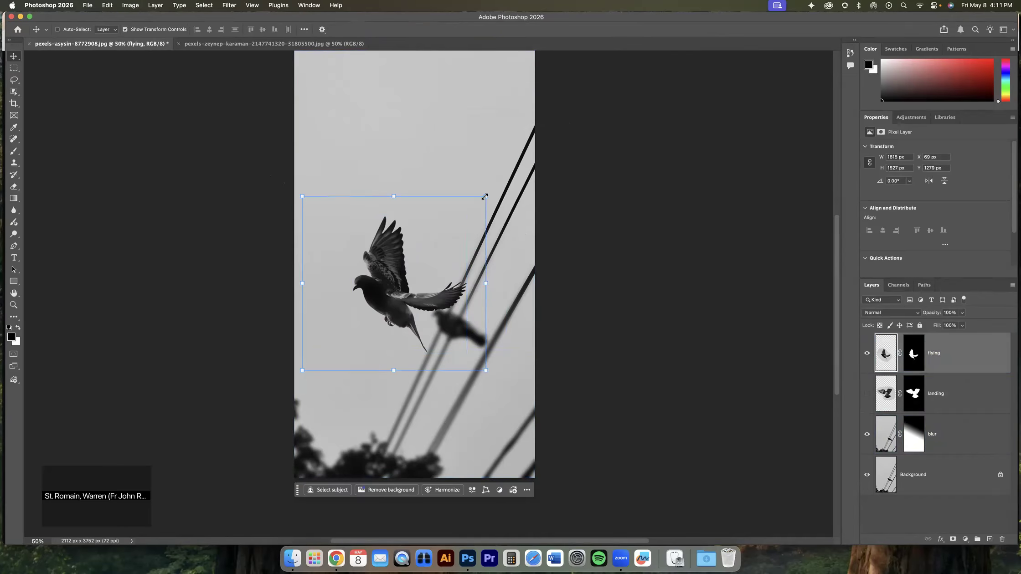
mouse_move(484, 195)
mouse_down()
mouse_move(449, 226)
mouse_move(512, 175)
mouse_move(496, 183)
mouse_up()
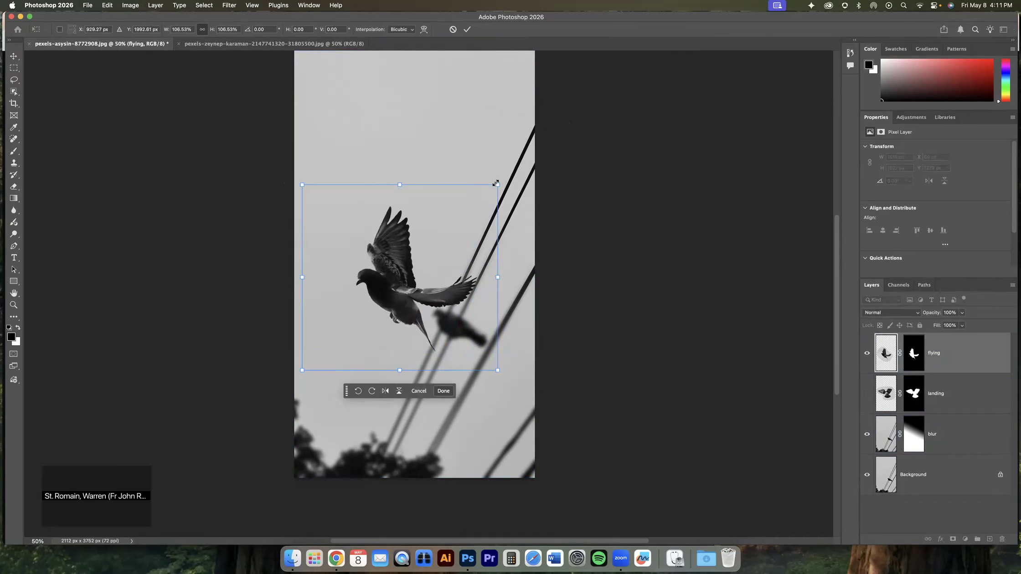
key(Escape)
click(152, 30)
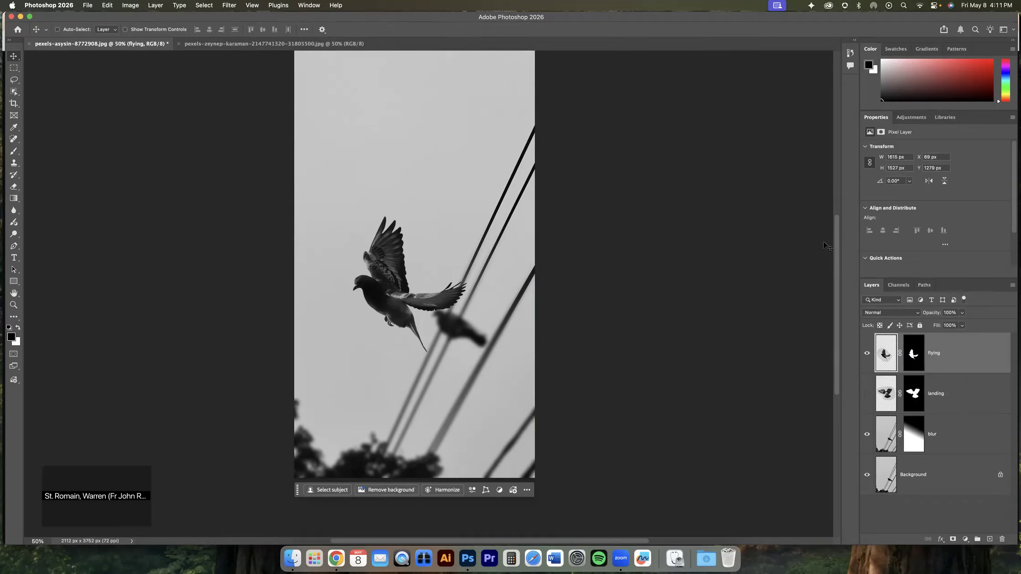
Show the landing layer and move its masked pigeon above the flying one, to about X 383 px, Y 489 px
click(867, 393)
click(934, 396)
click(913, 394)
drag(444, 267, 479, 190)
click(974, 419)
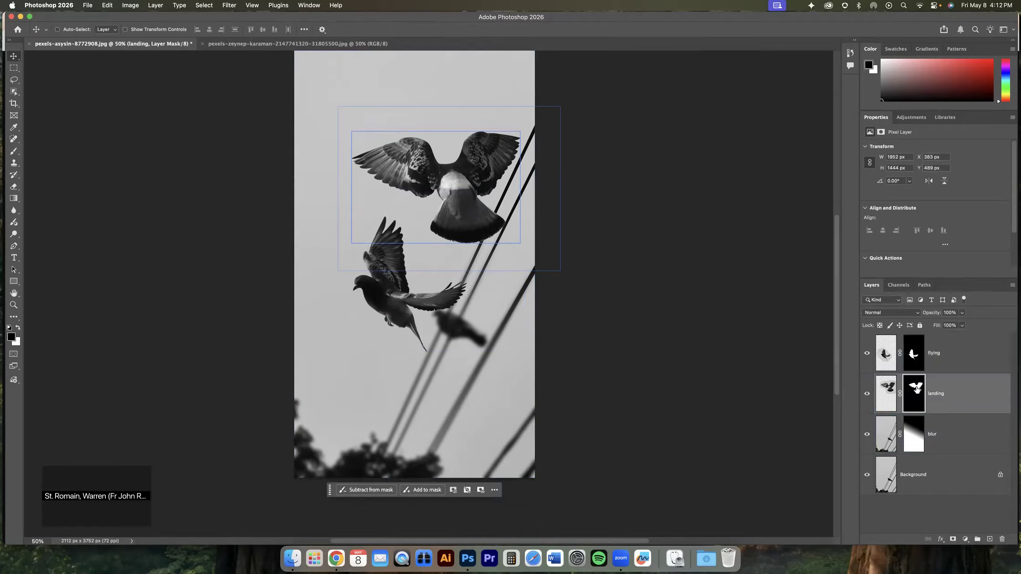
Apply the landing layer's mask permanently, using undo and redo to compare the layer with and without its mask
right_click(915, 387)
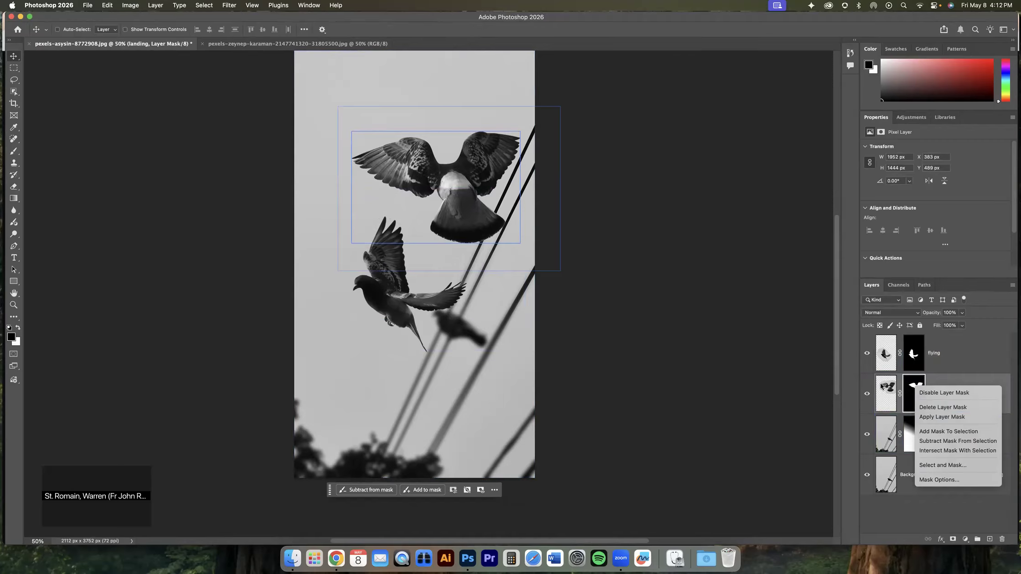
click(934, 416)
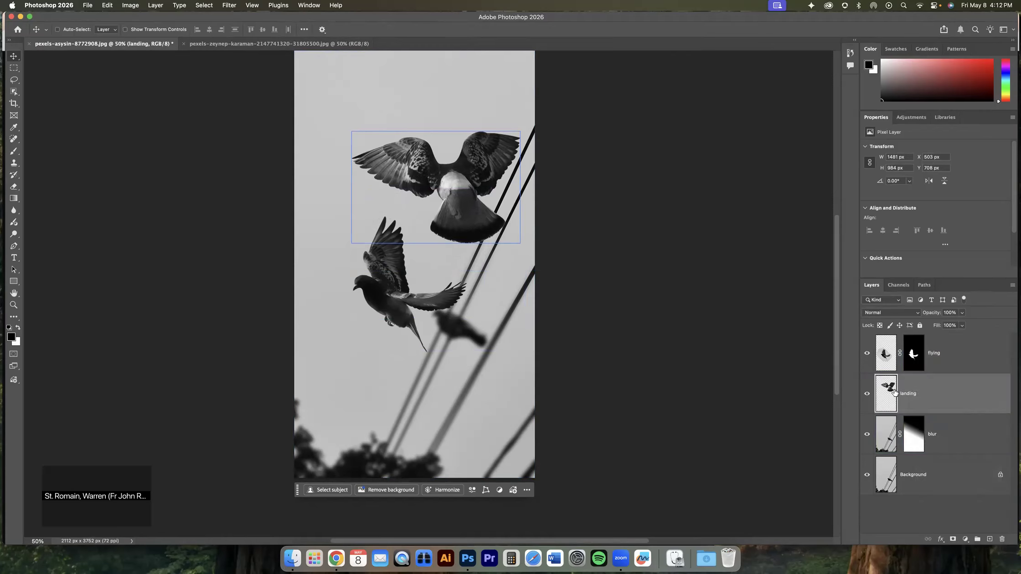
key(super+z)
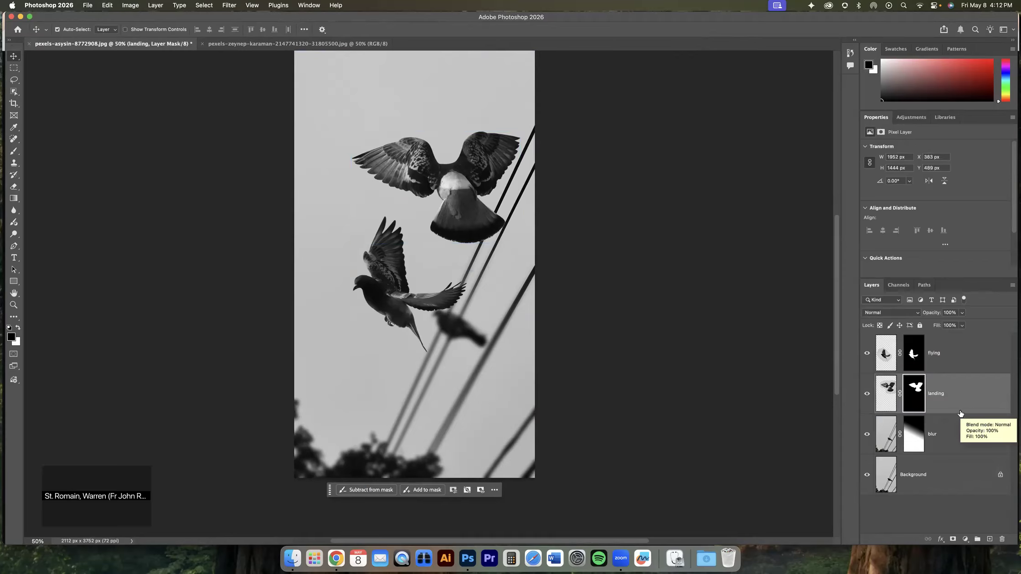
key(super+shift+z)
key(super+z)
key(super+shift+z)
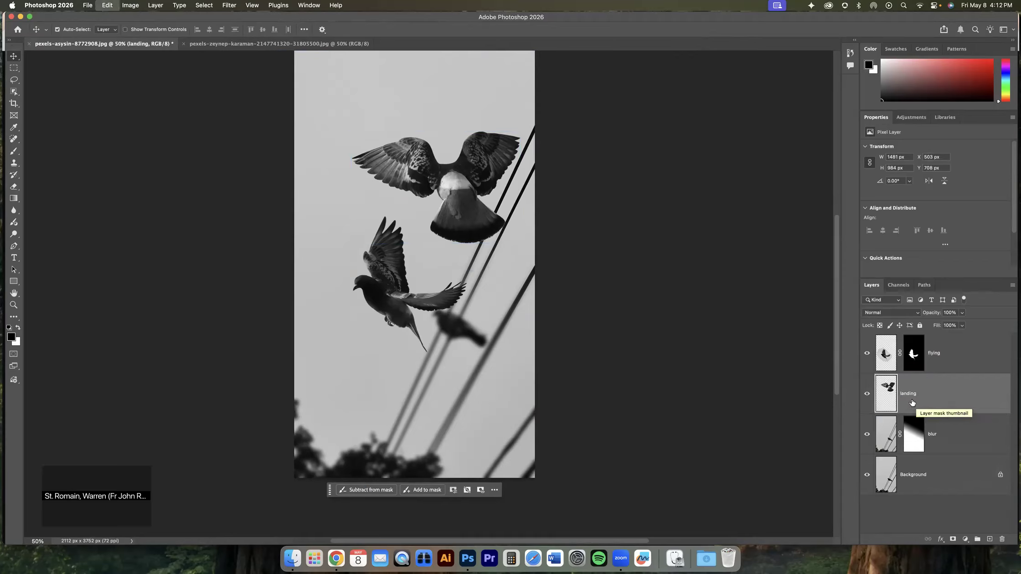
key(super+z)
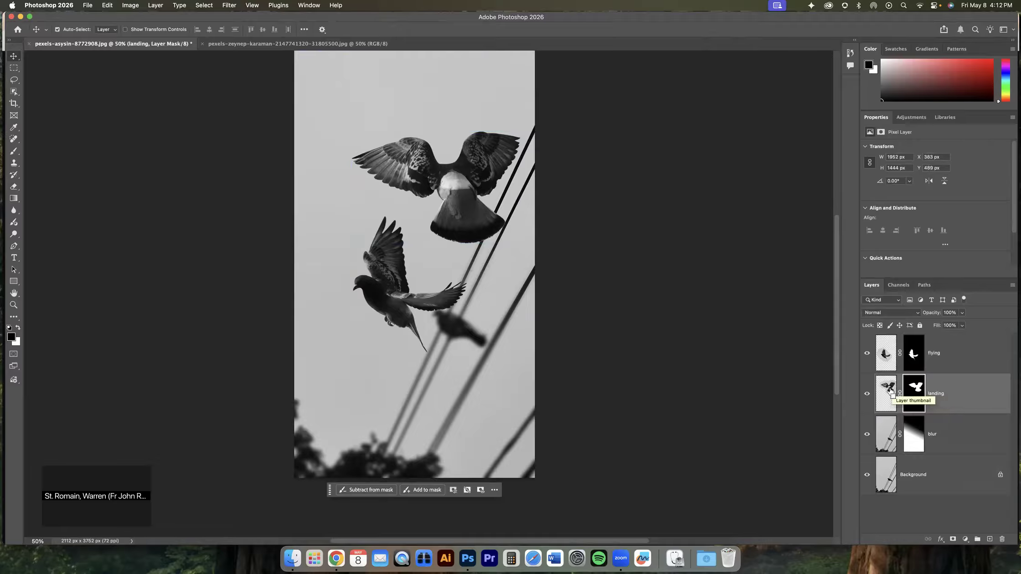
key(super+shift+z)
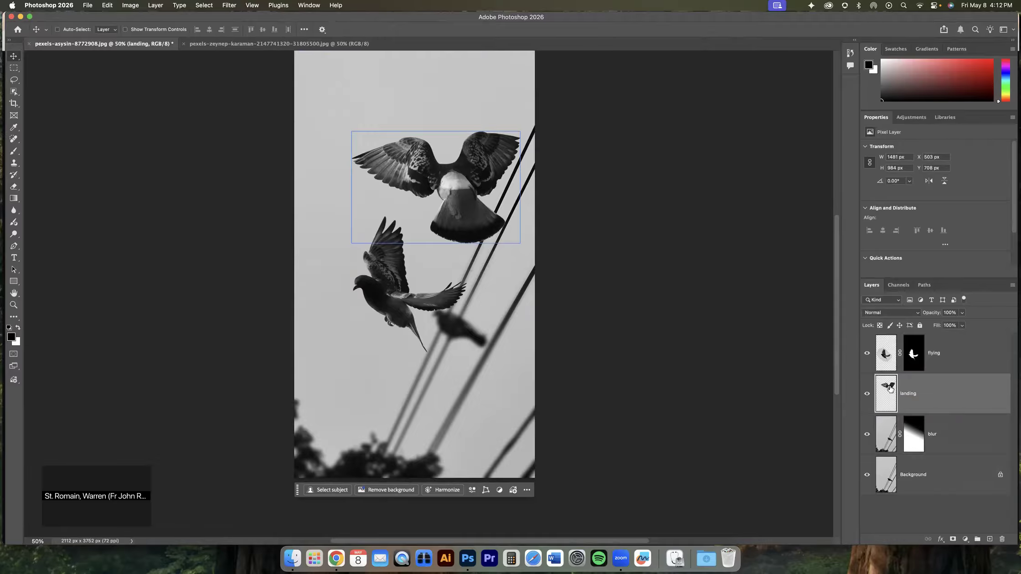
Hide all layers except landing and try moving its cut-out pigeon around the canvas, to about X 318 px, Y 1130 px
drag(467, 201, 464, 161)
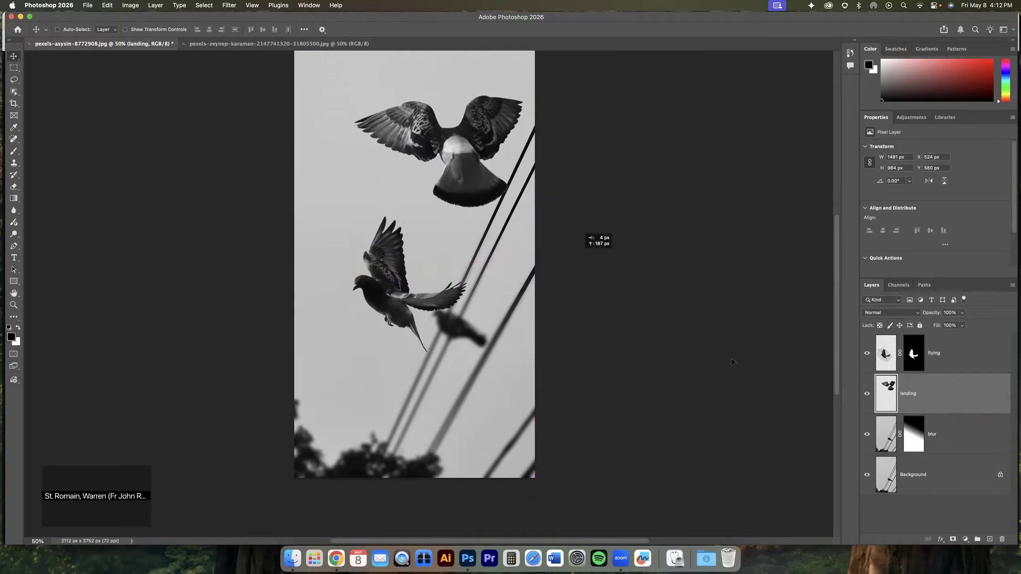
click(866, 434)
click(867, 475)
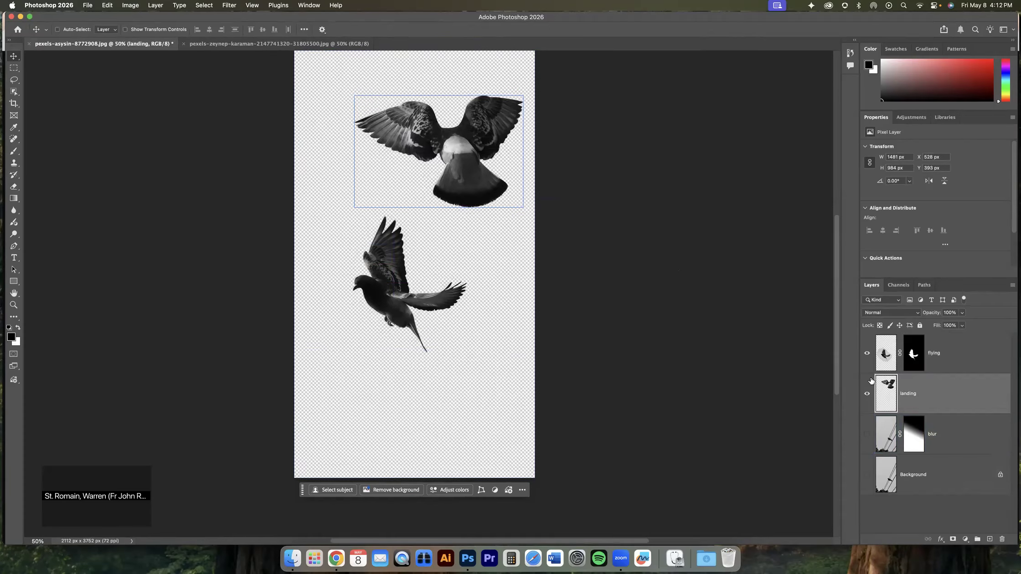
click(867, 353)
drag(469, 164, 445, 248)
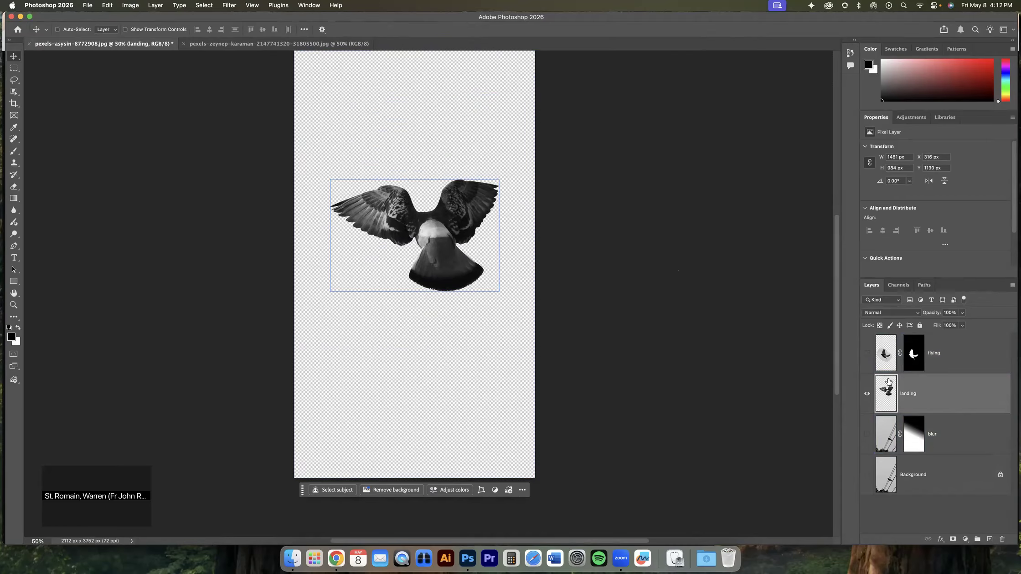
Show the flying, blur and Background layers again and move the landing pigeon up to about X 581 px, Y 339 px
click(867, 352)
click(867, 433)
click(867, 475)
click(866, 476)
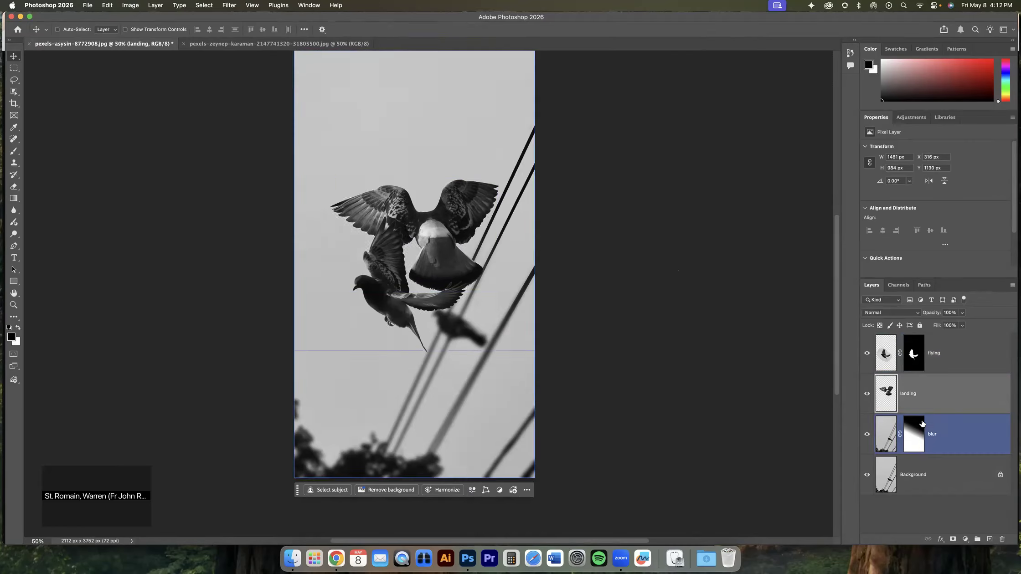
drag(440, 228, 469, 142)
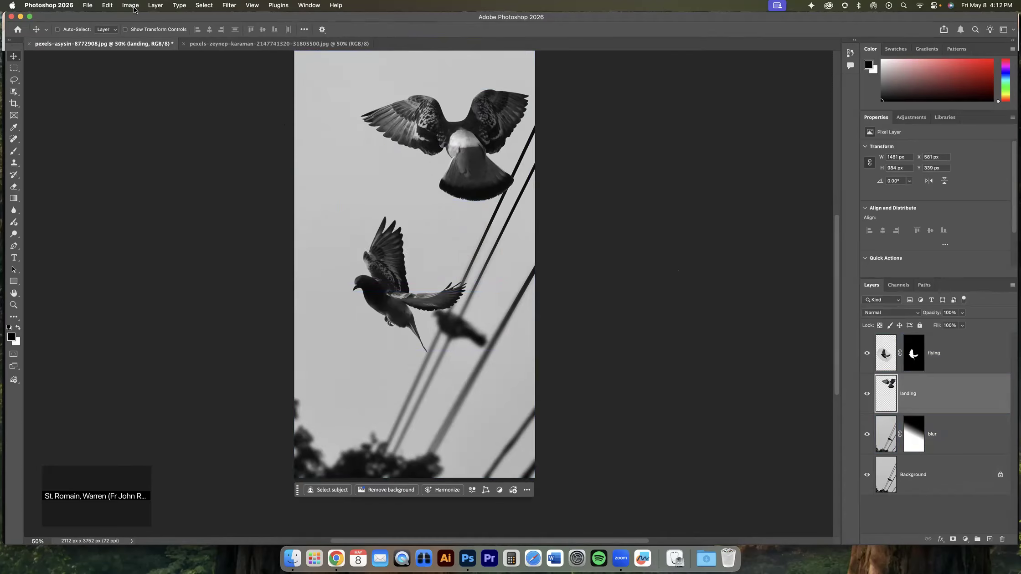
Scale the landing pigeon down proportionally to about 63.47% and move it to about X 912 px, Y 752 px
click(108, 5)
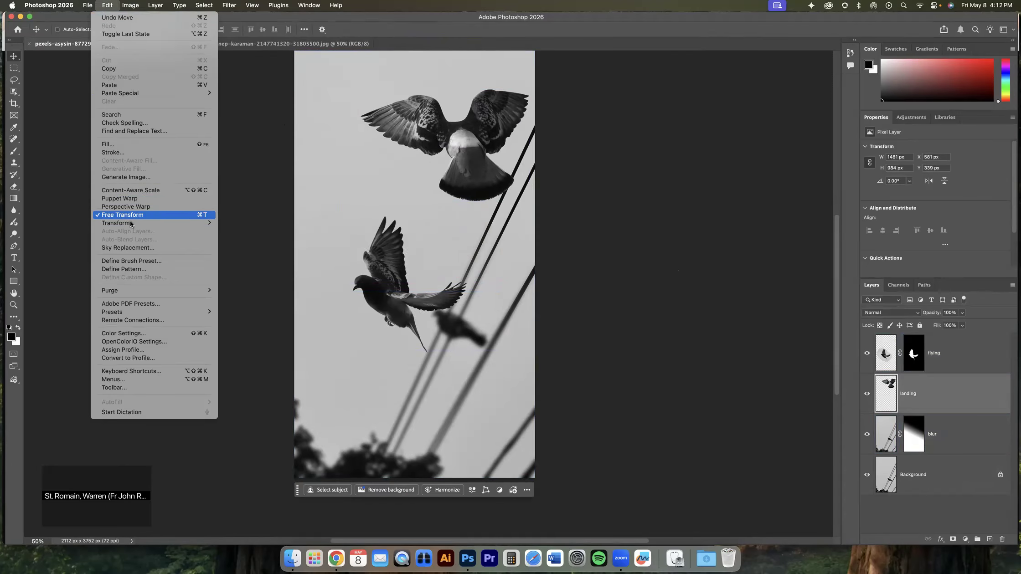
mouse_move(132, 223)
click(245, 234)
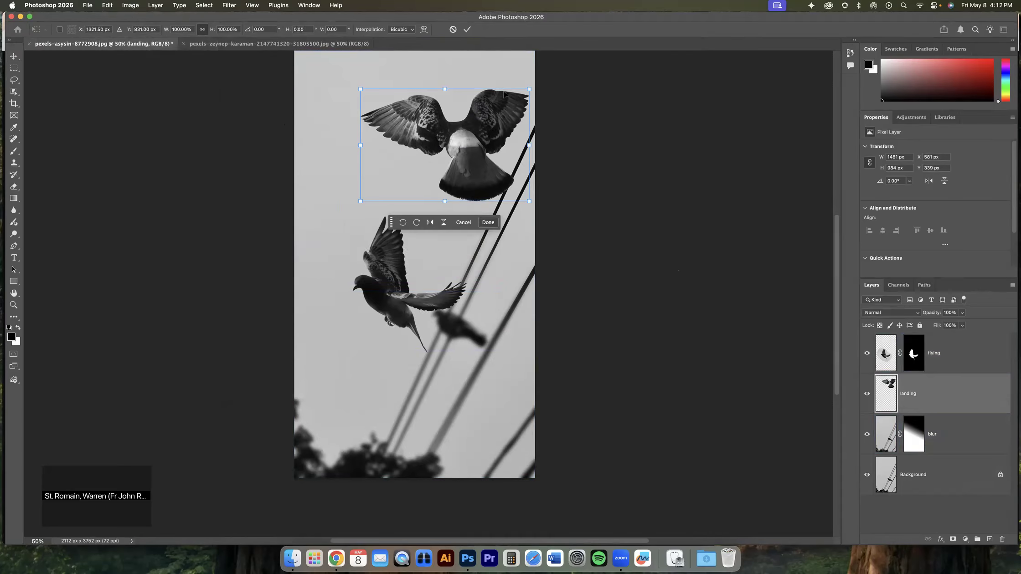
drag(527, 87, 468, 130)
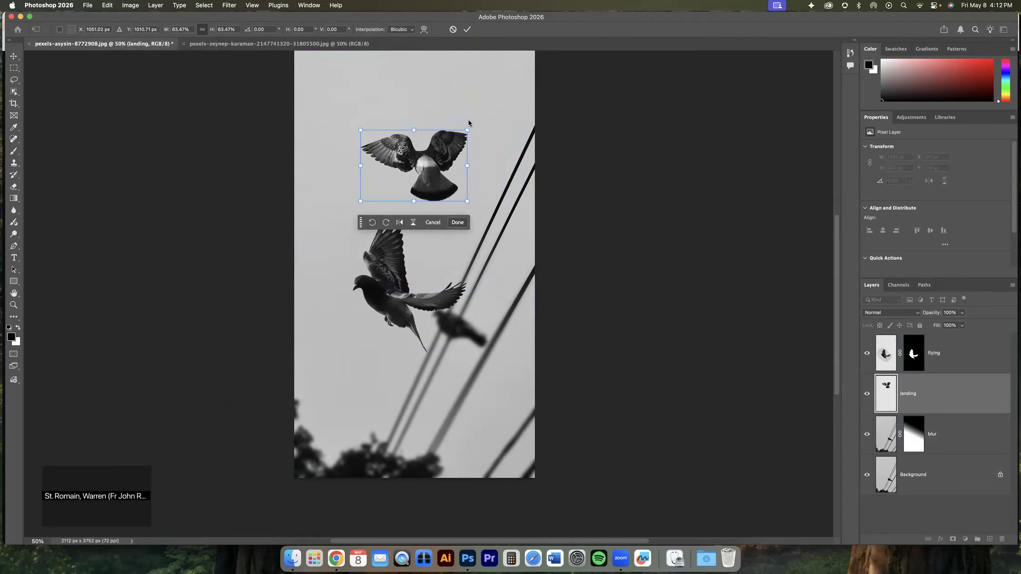
click(466, 30)
mouse_move(417, 168)
mouse_down()
mouse_move(475, 175)
mouse_move(431, 168)
mouse_up()
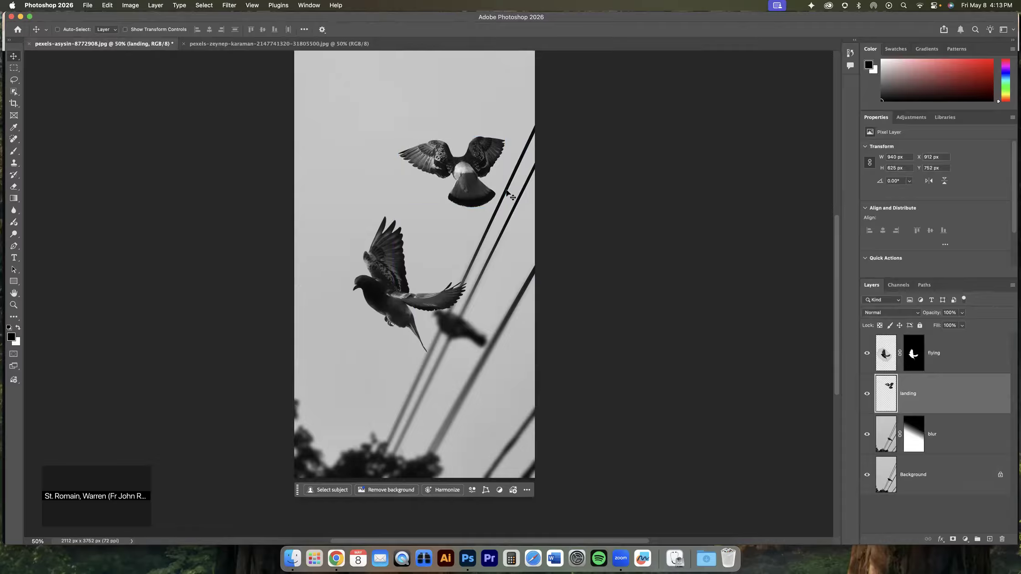
Flip the landing pigeon horizontally, comparing the original and mirrored versions with undo and redo
click(108, 6)
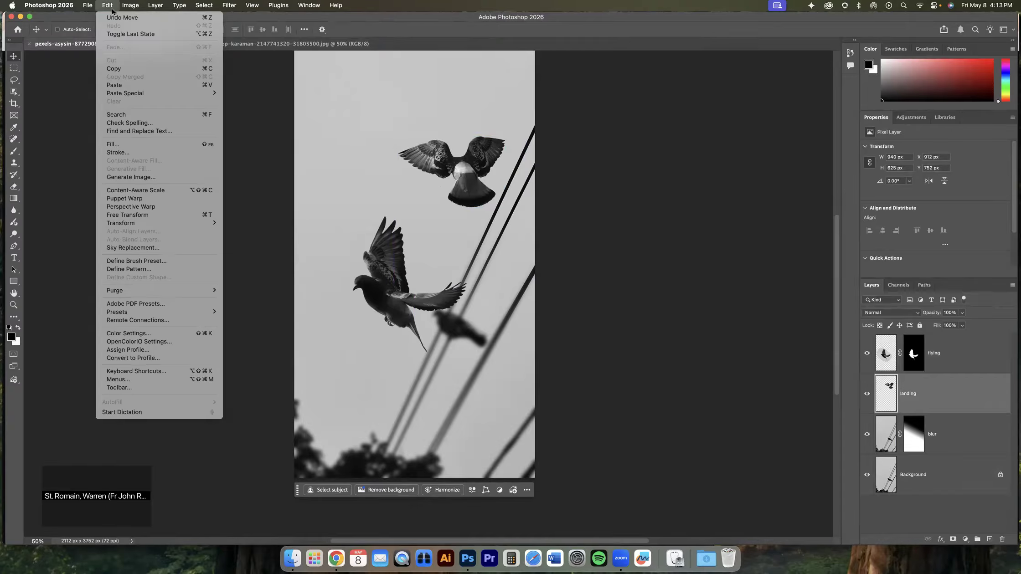
mouse_move(201, 223)
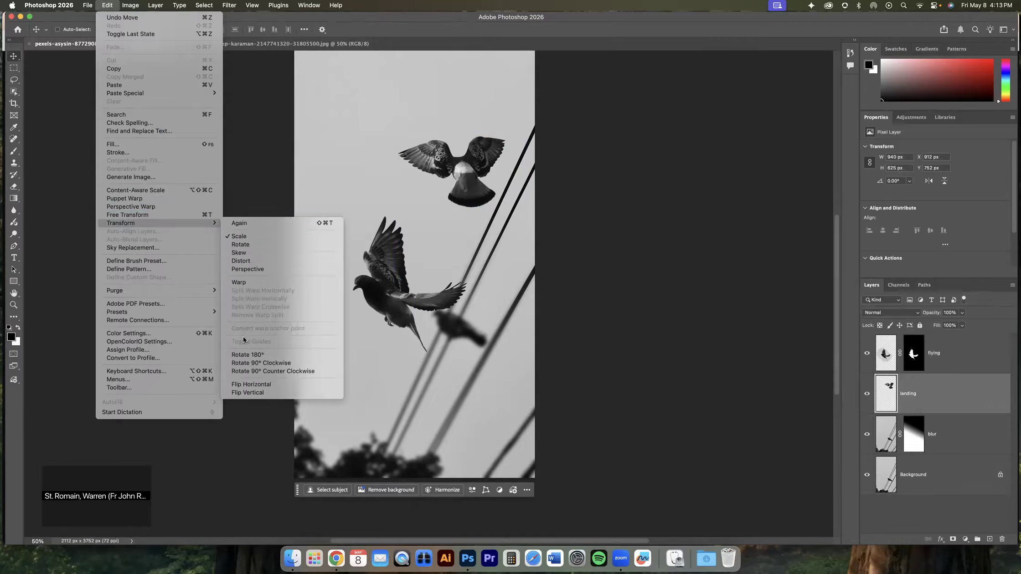
click(251, 384)
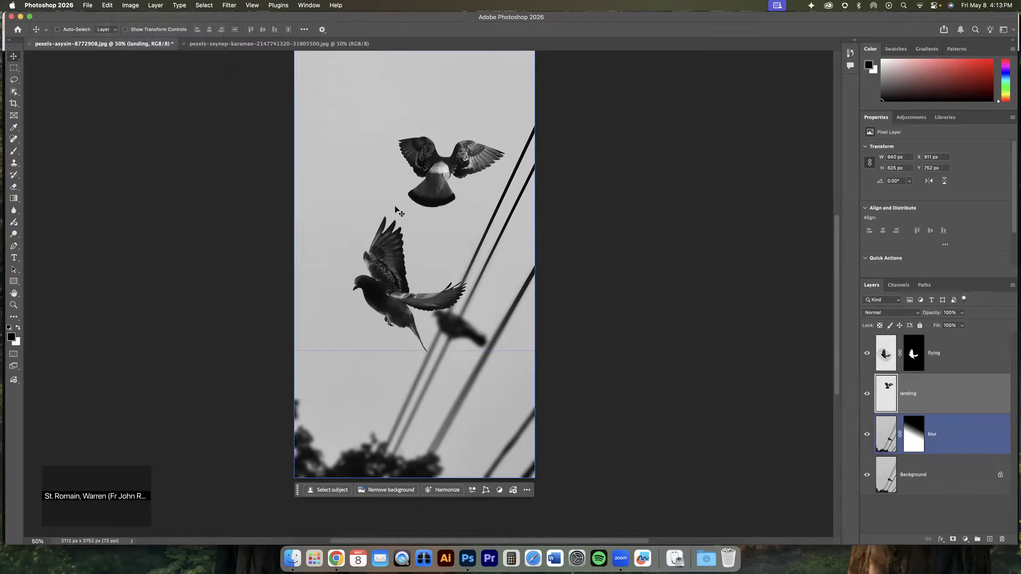
key(super+z)
key(super+shift+z)
key(super+z)
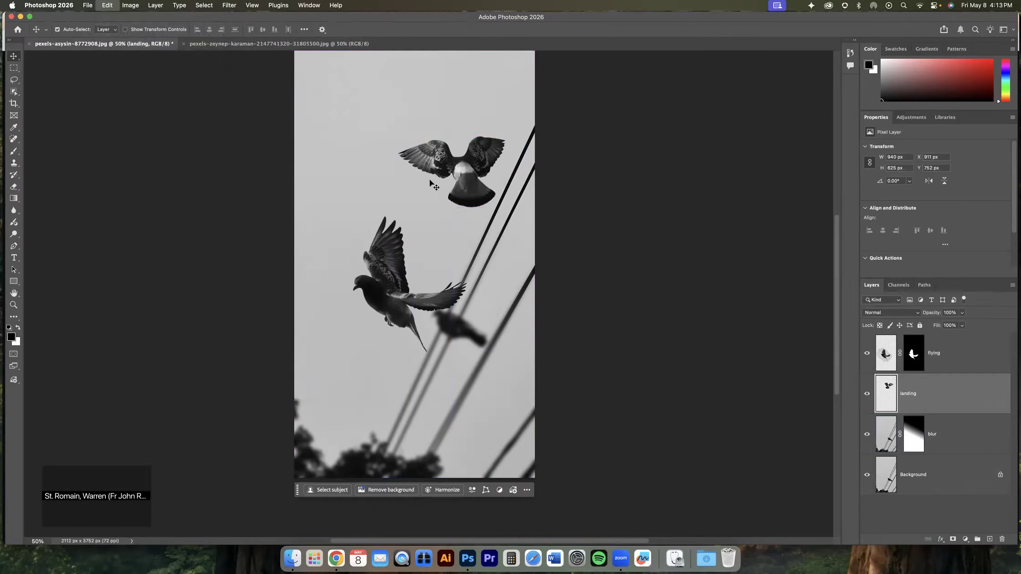
key(super+shift+z)
Move the mirrored landing pigeon over the wires at the image's right edge, to about X 1172 px, Y 834 px
drag(437, 164, 467, 162)
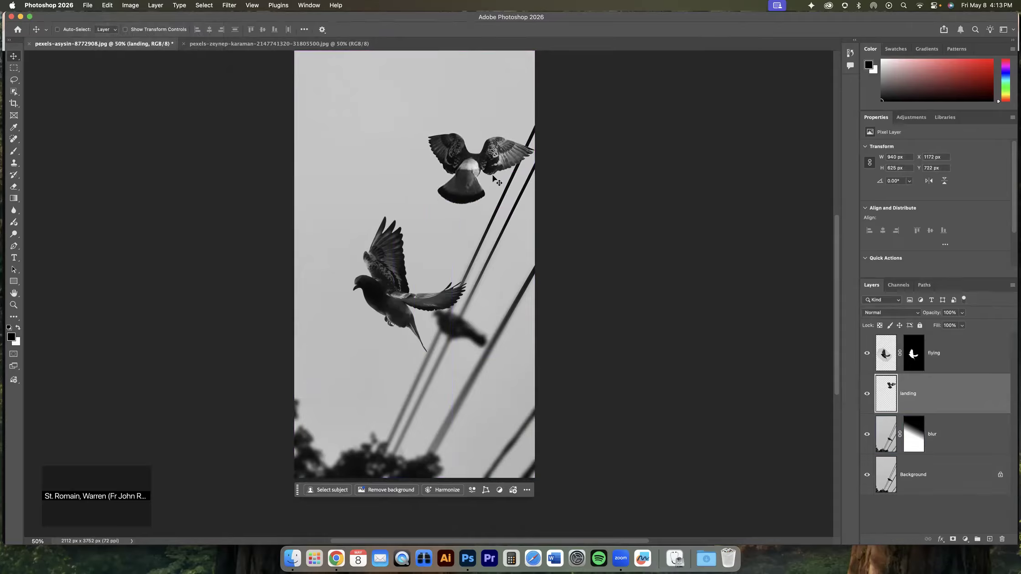
super+click(392, 291)
super+click(463, 172)
drag(464, 171, 464, 185)
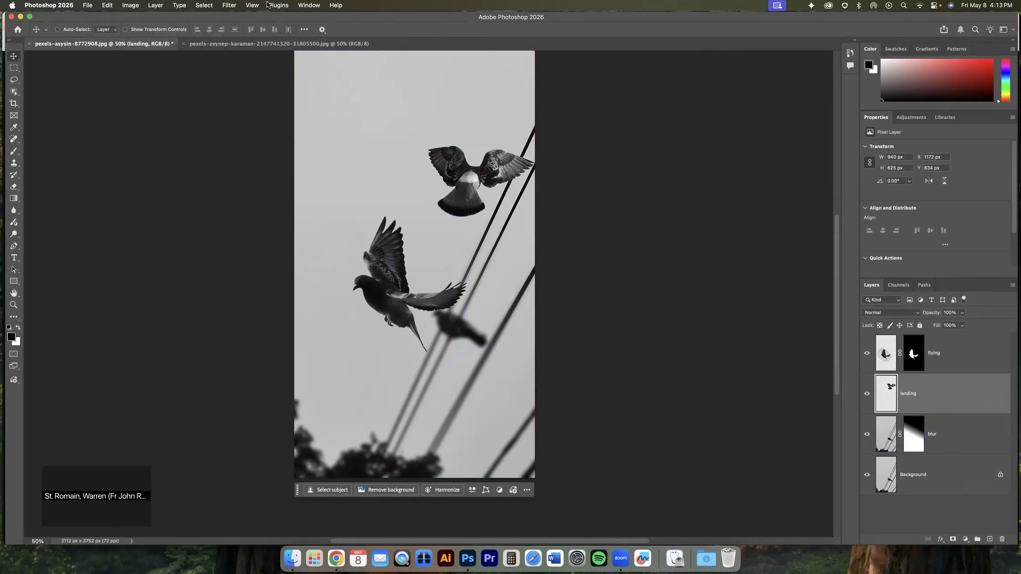
Try a Radial Blur on the landing layer with amount 70, Spin method and Good quality, and undo it
click(235, 7)
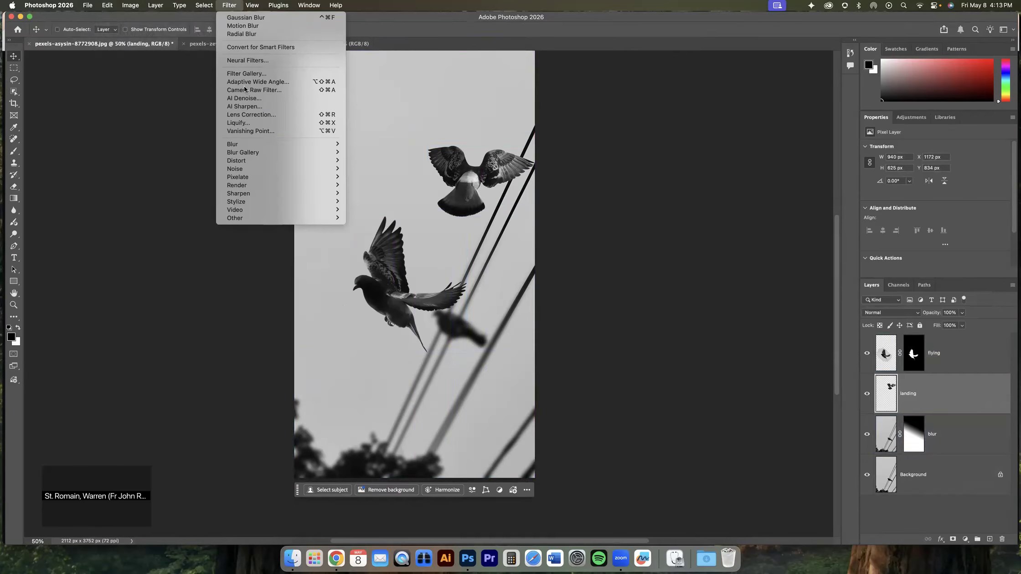
mouse_move(266, 144)
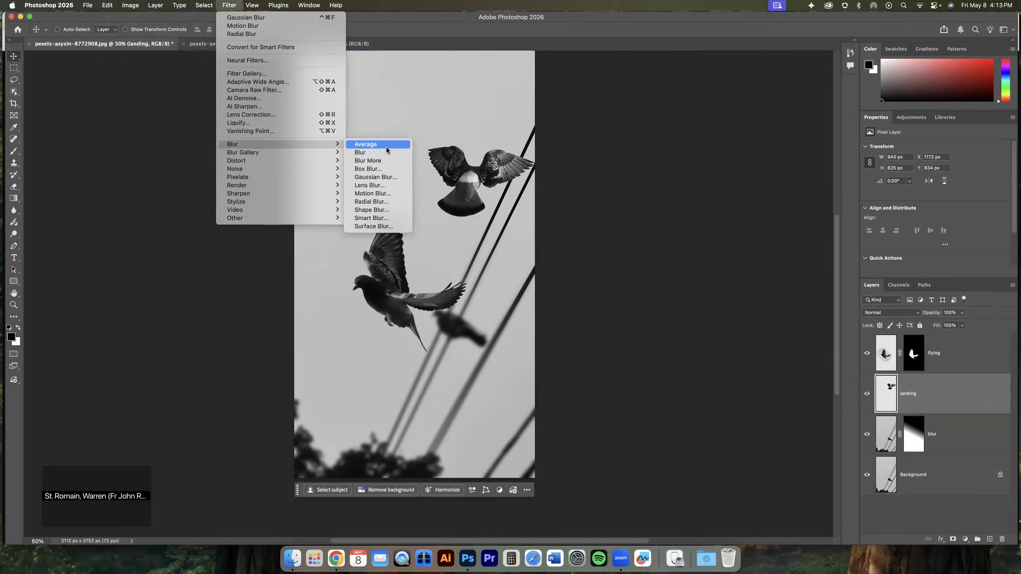
click(385, 203)
drag(555, 159, 578, 159)
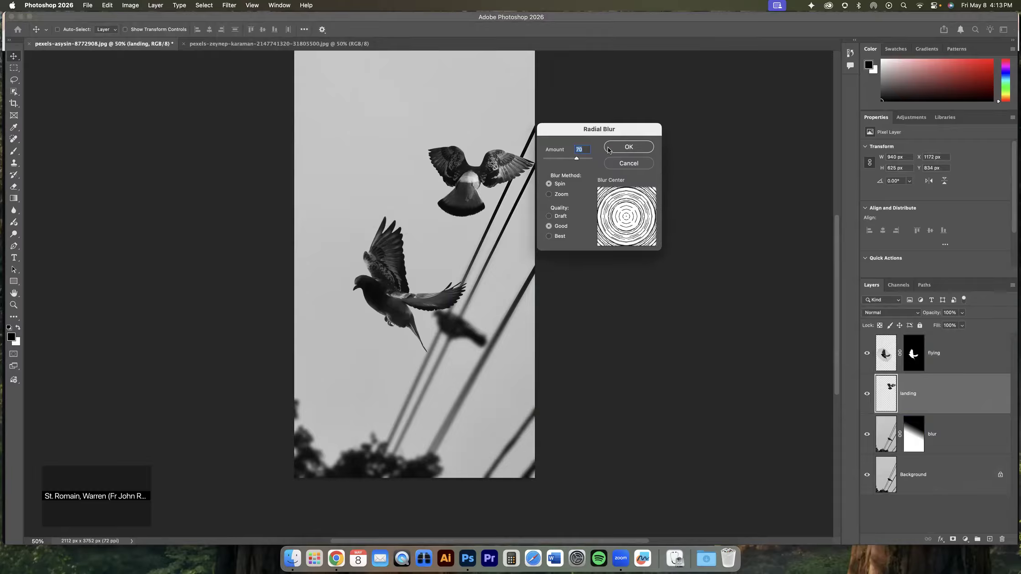
click(627, 146)
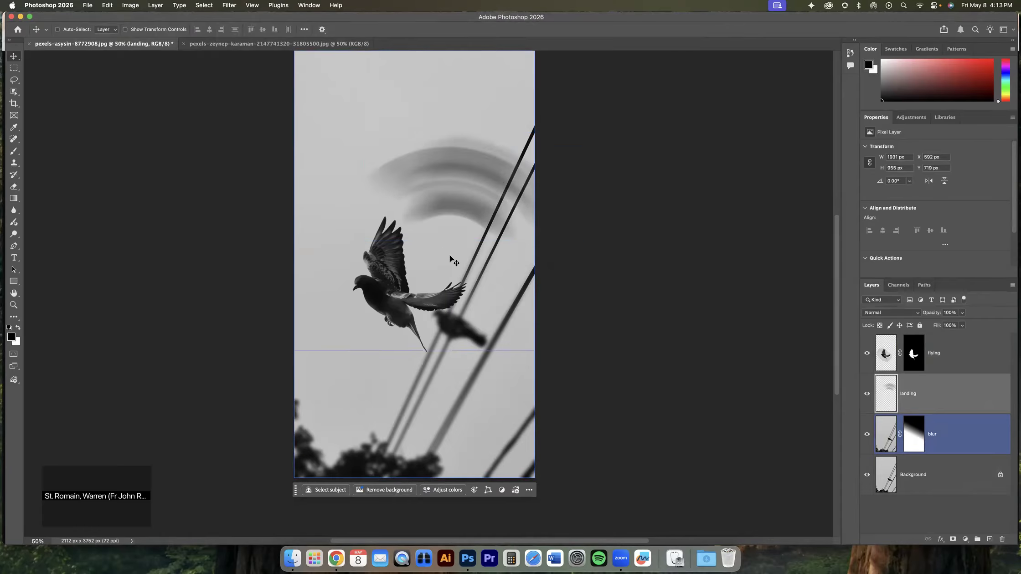
key(super+z)
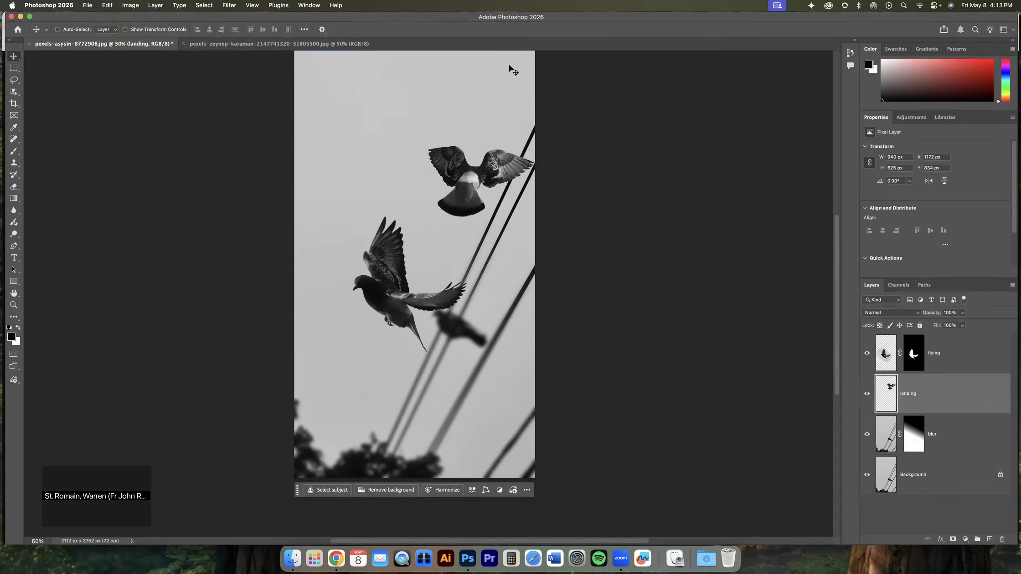
Try a weaker Radial Blur on the landing layer with the Spin method and Good quality
click(230, 5)
mouse_move(335, 144)
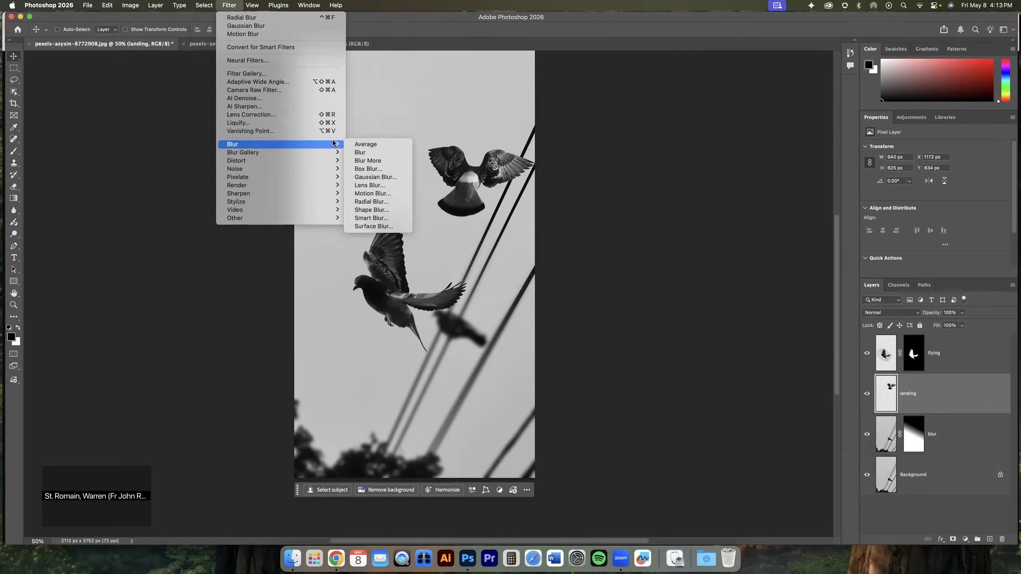
click(372, 202)
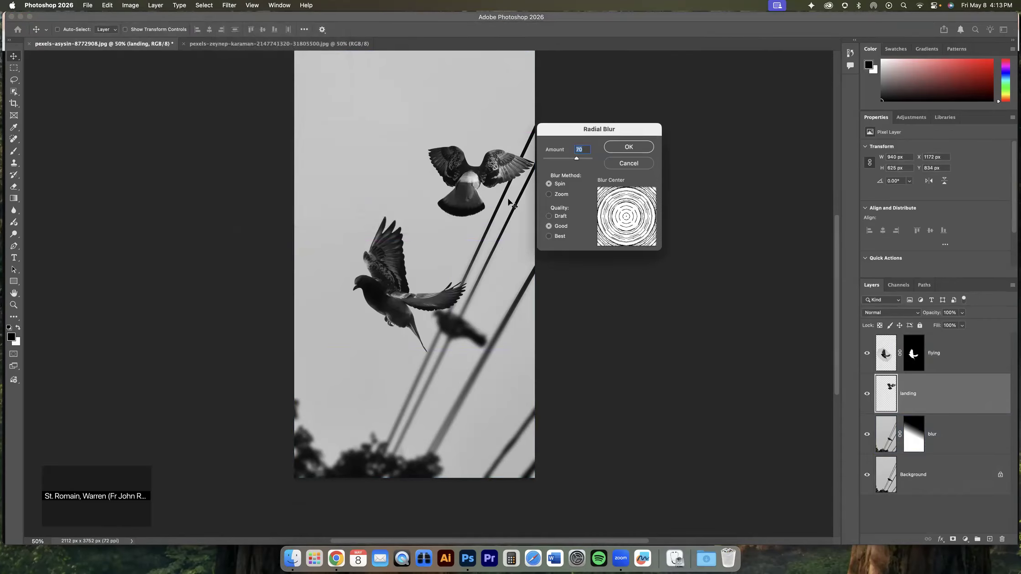
drag(573, 158, 552, 160)
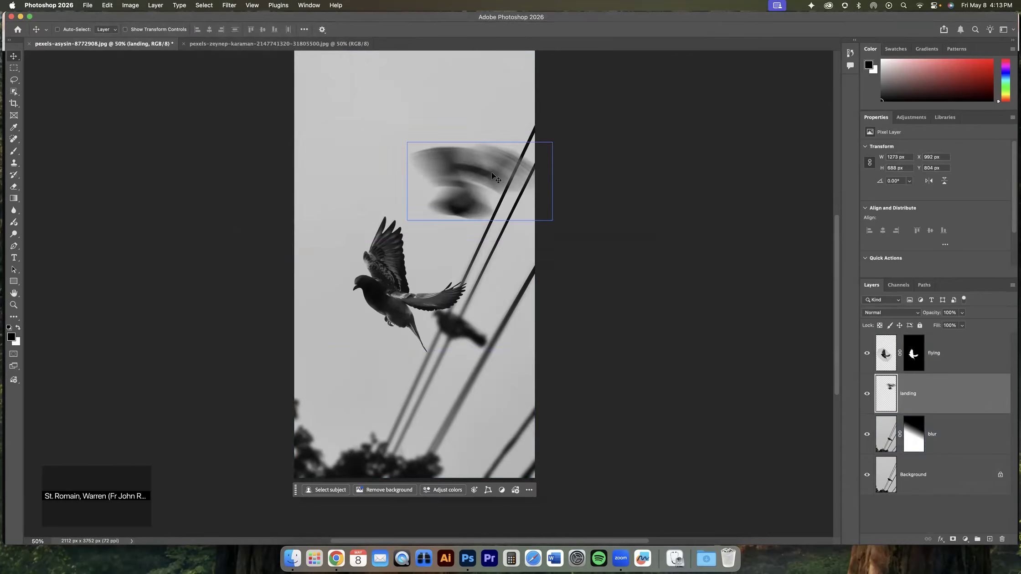
Move the blurred landing pigeon to about X 1056 px, Y 972 px, and undo both the move and the blur
click(942, 358)
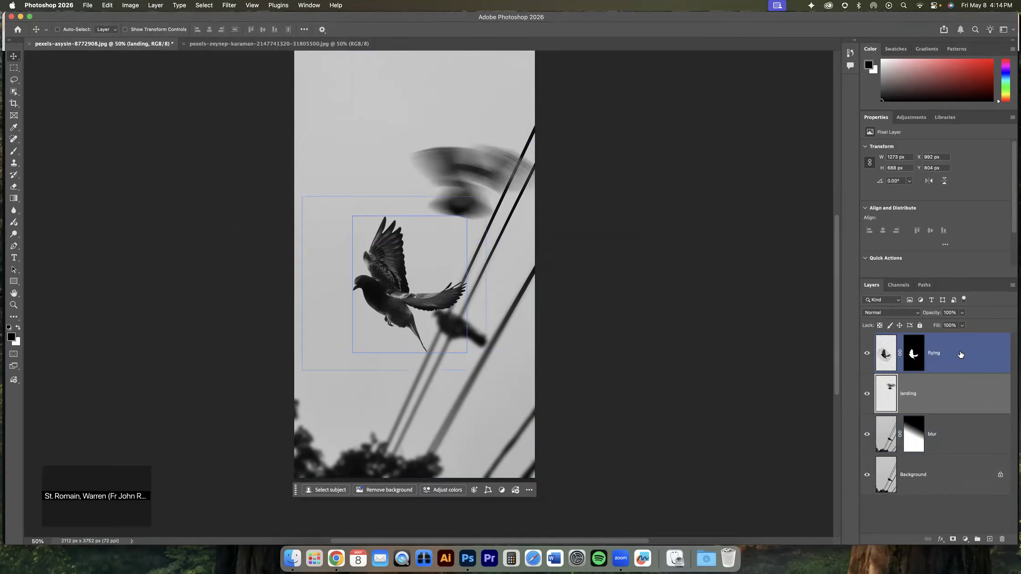
click(958, 394)
drag(476, 188, 484, 205)
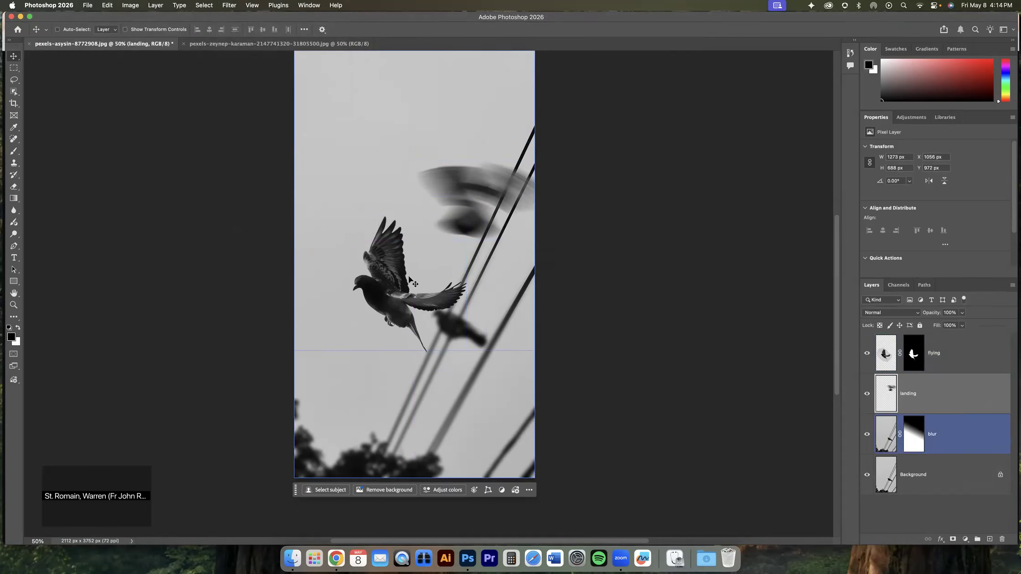
key(super+z)
key(super+z)
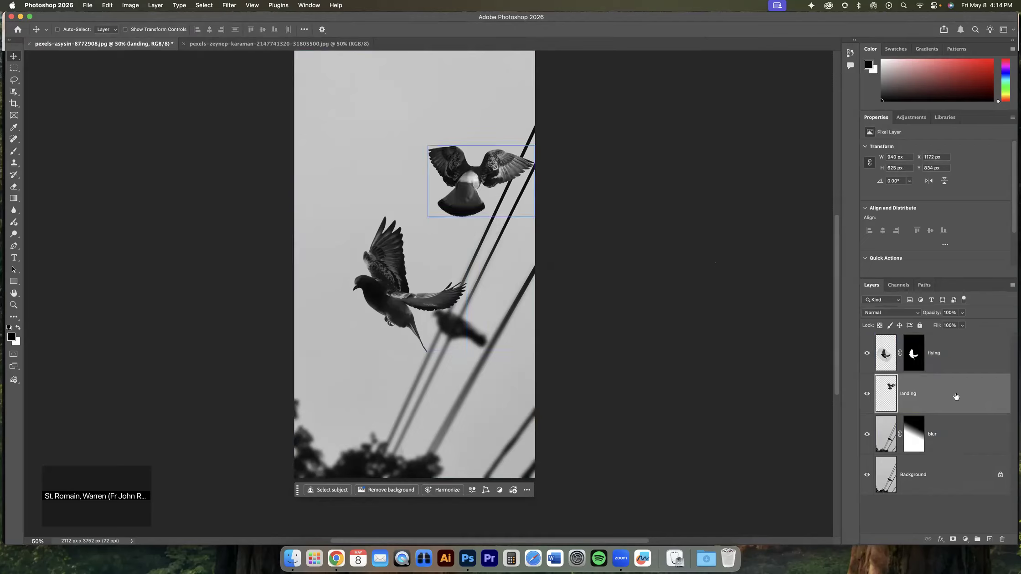
Duplicate the landing layer and rename the copy as landing blur
drag(958, 397, 989, 533)
drag(990, 540, 990, 539)
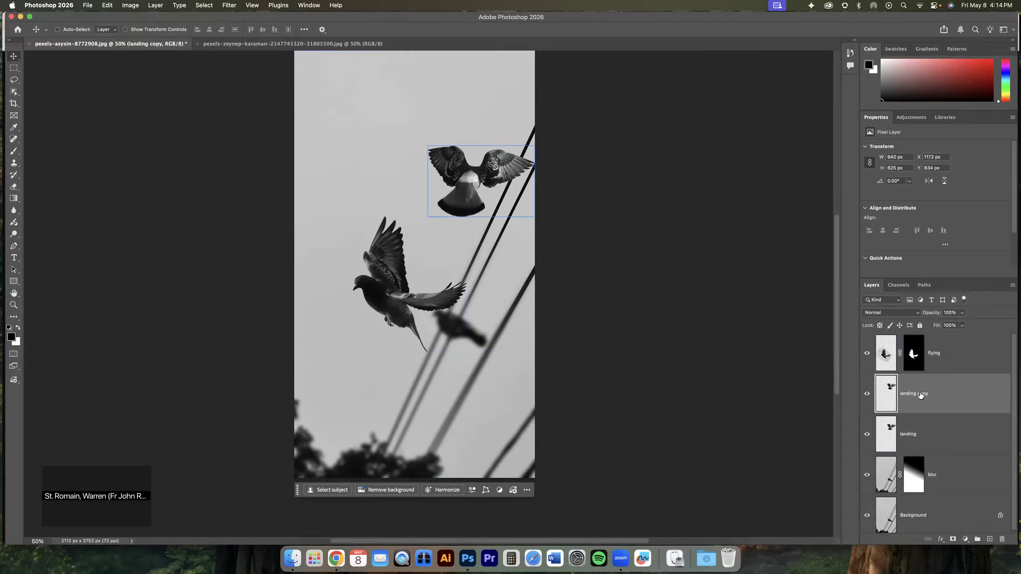
drag(918, 393, 936, 394)
text(blur)
key(Return)
Place the landing blur layer beneath the landing layer and hide the landing layer
drag(943, 395, 940, 454)
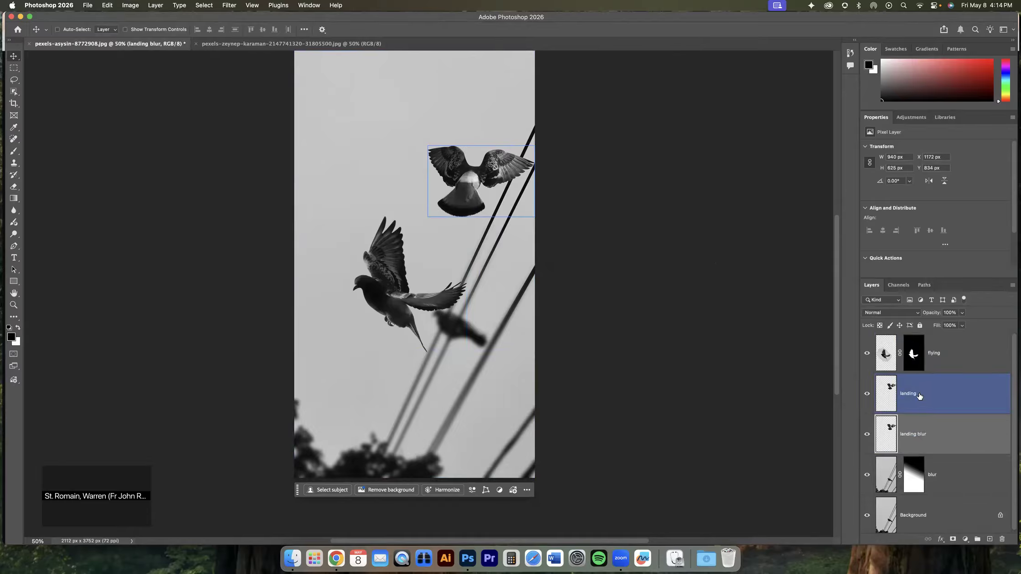
click(867, 394)
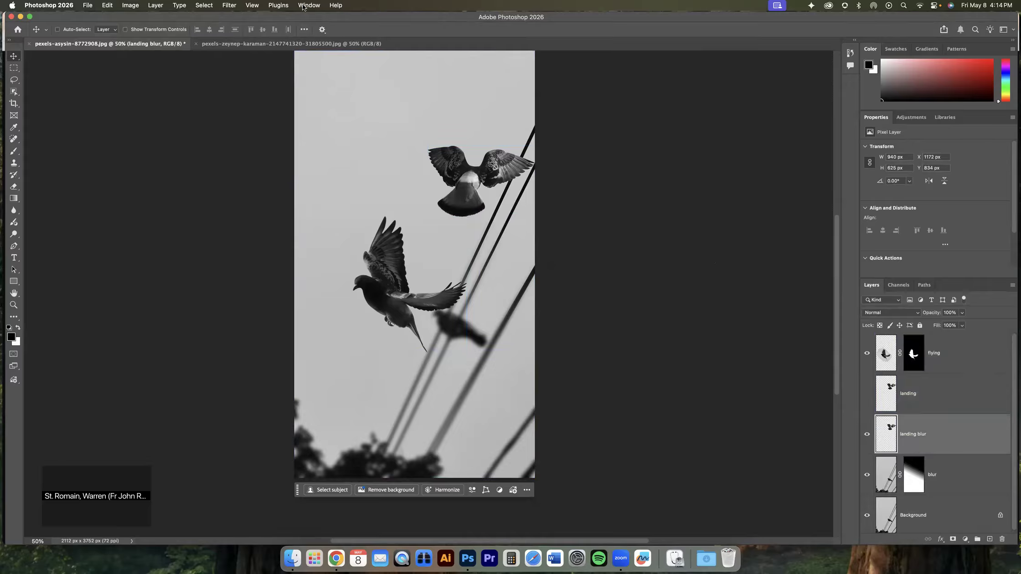
Apply a Radial Blur to the landing blur layer
click(233, 6)
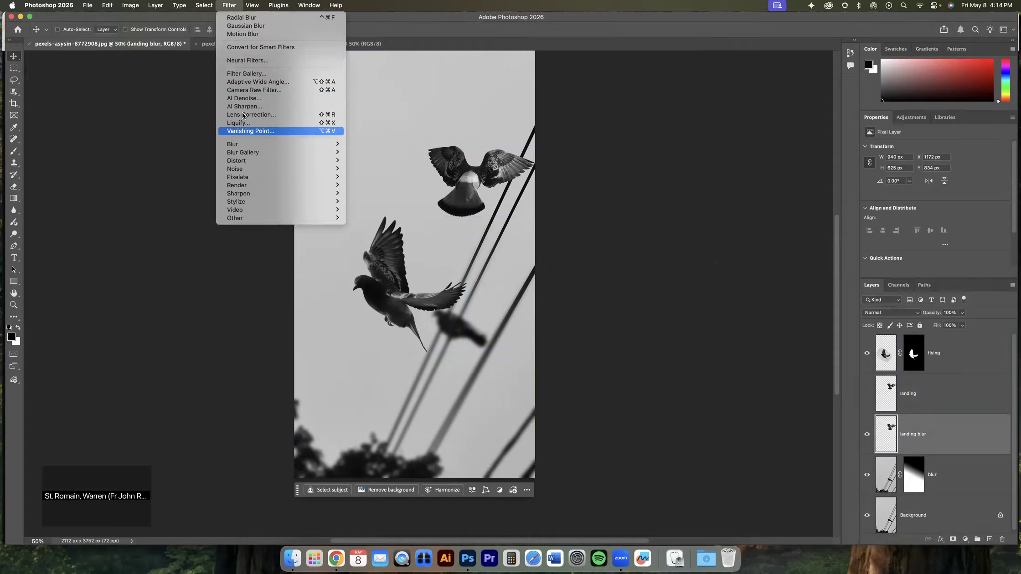
mouse_move(251, 144)
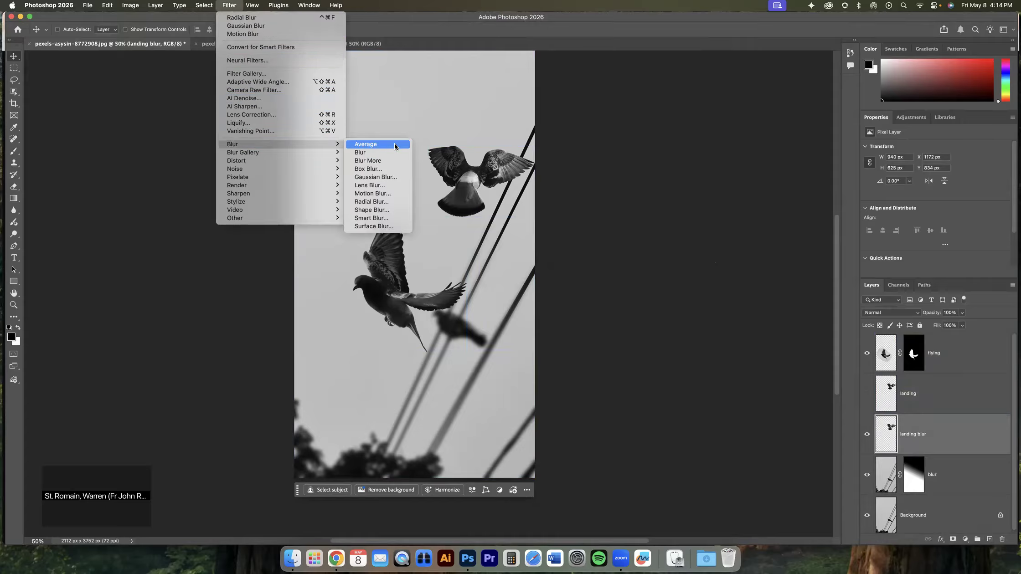
click(390, 202)
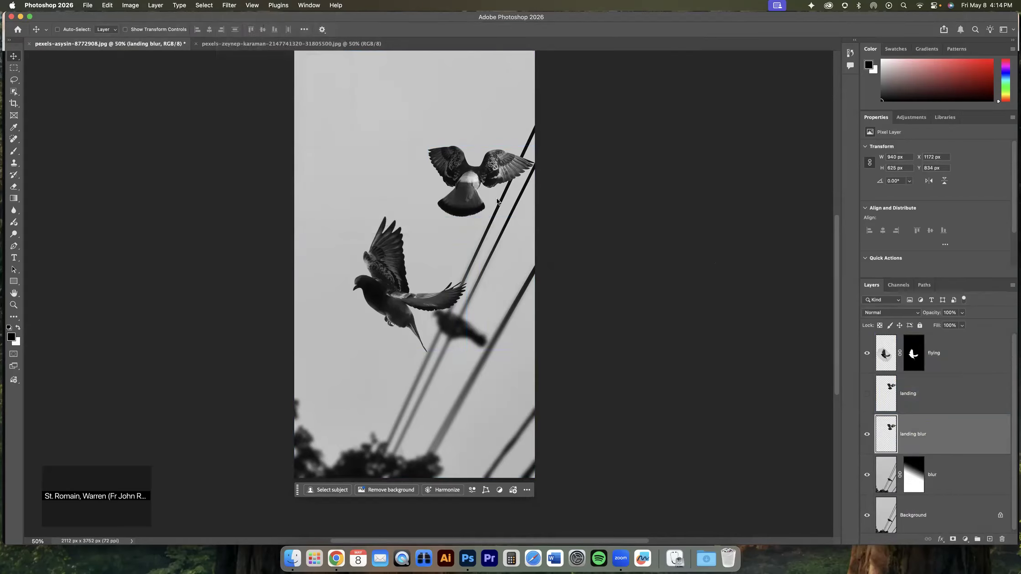
click(627, 147)
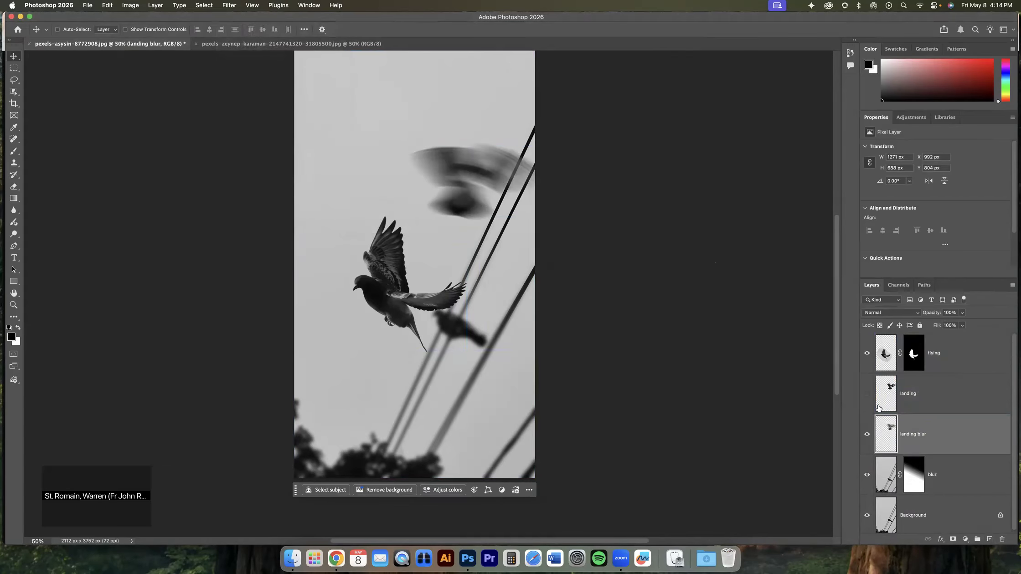
Show the landing layer again and apply a Gaussian Blur with a 10-pixel radius to it
click(866, 394)
click(880, 394)
click(921, 391)
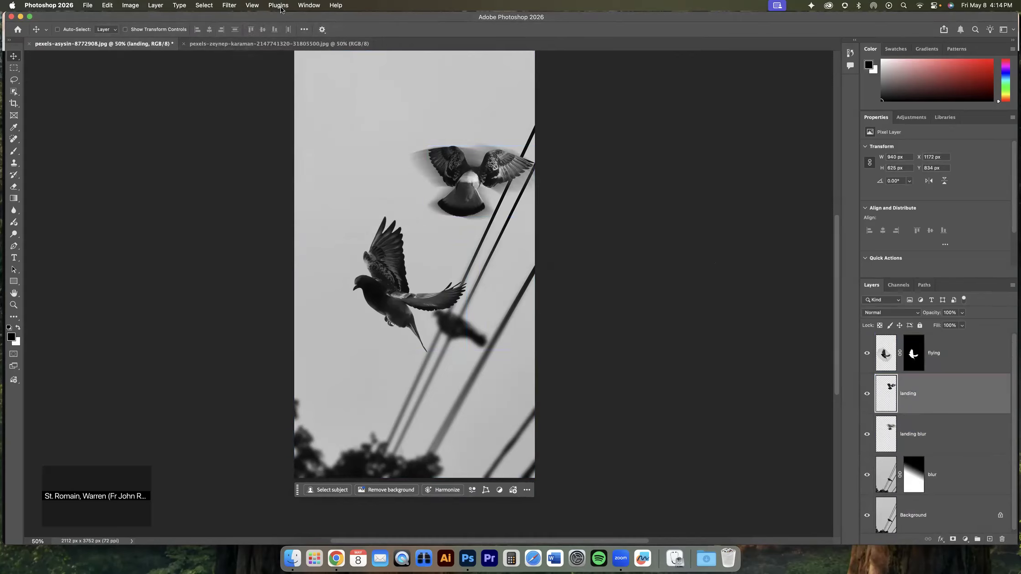
click(230, 6)
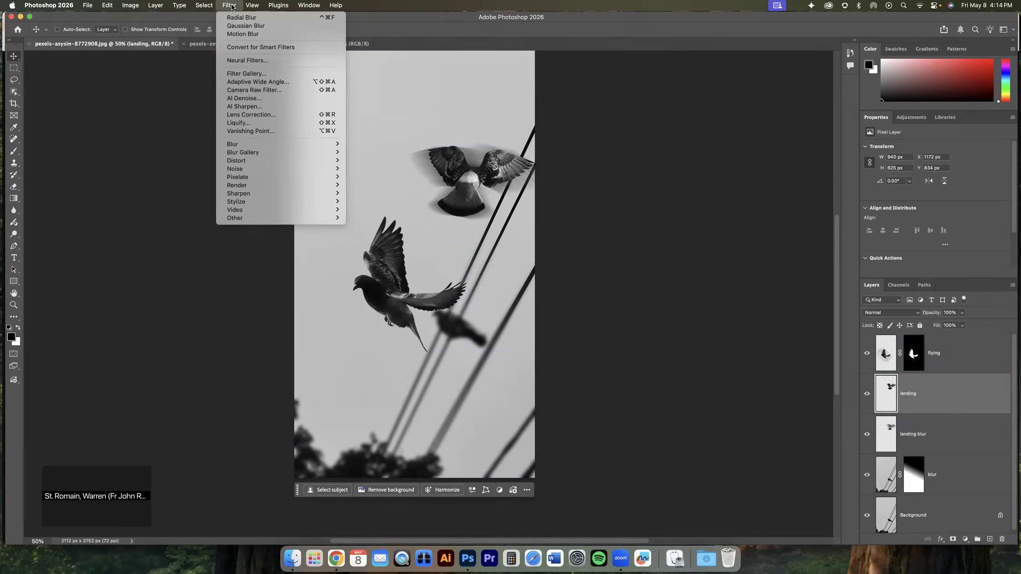
mouse_move(274, 145)
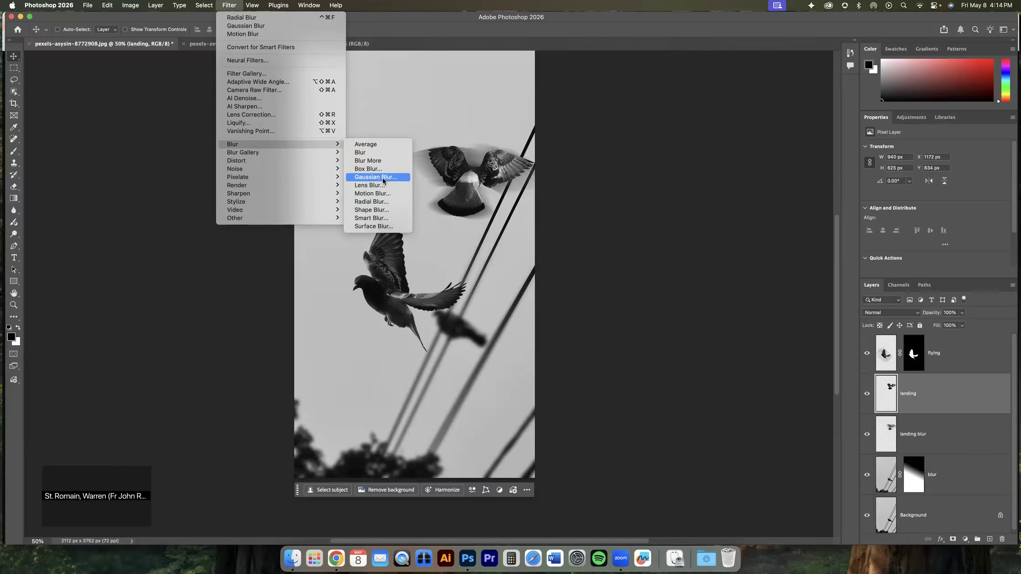
click(376, 178)
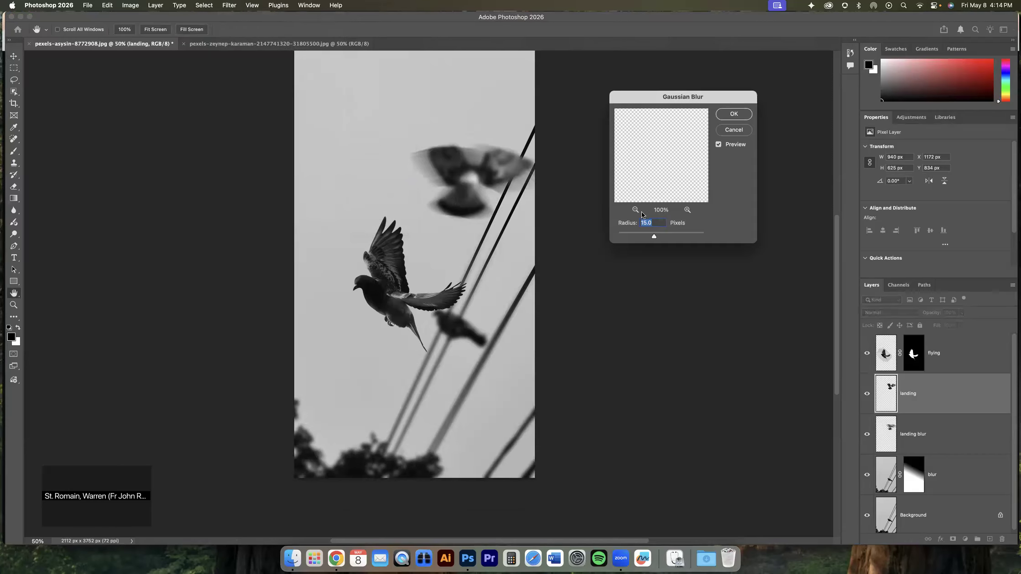
text(10)
click(730, 114)
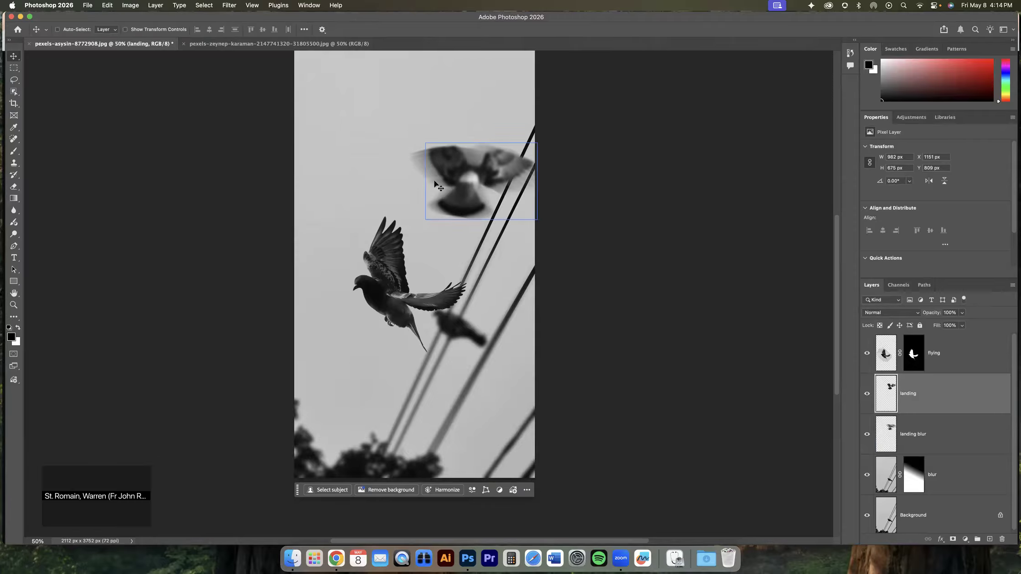
Set the landing blur layer's opacity to 60% and move the landing pigeon to about X 1313 px, Y 740 px
drag(446, 181, 436, 174)
click(915, 426)
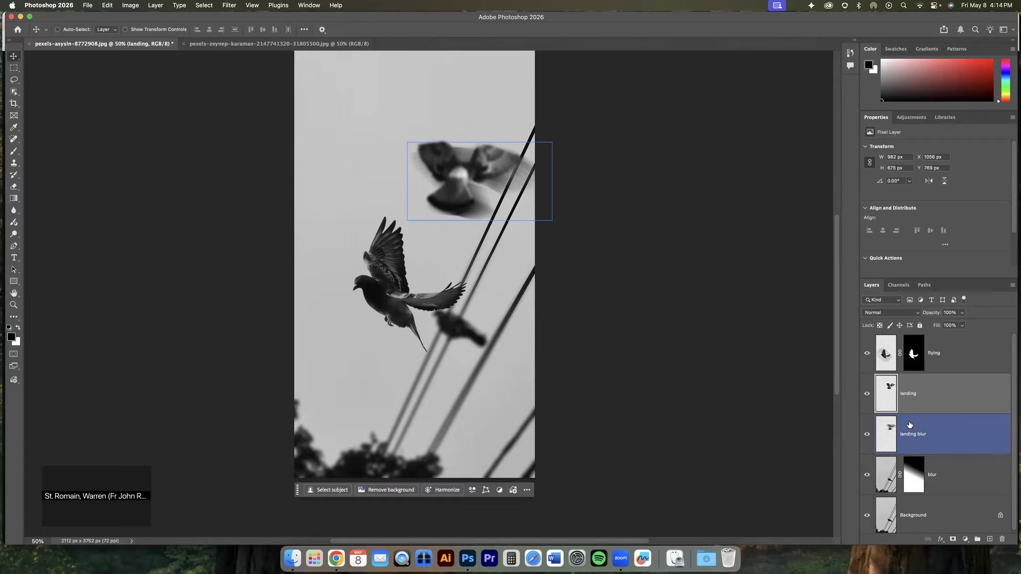
click(955, 314)
text(60)
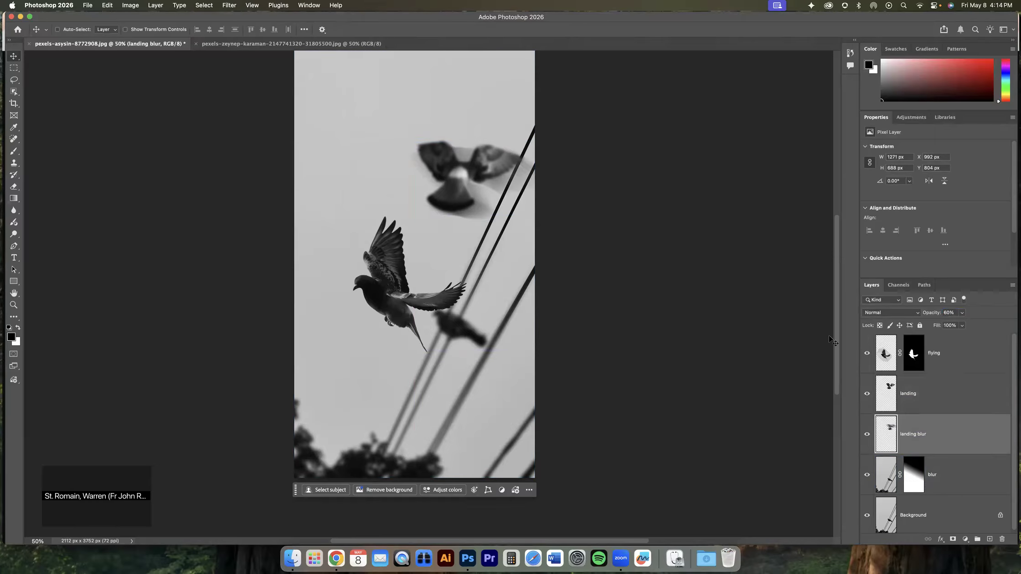
click(934, 394)
mouse_move(483, 155)
mouse_down()
mouse_move(475, 171)
mouse_move(489, 164)
mouse_up()
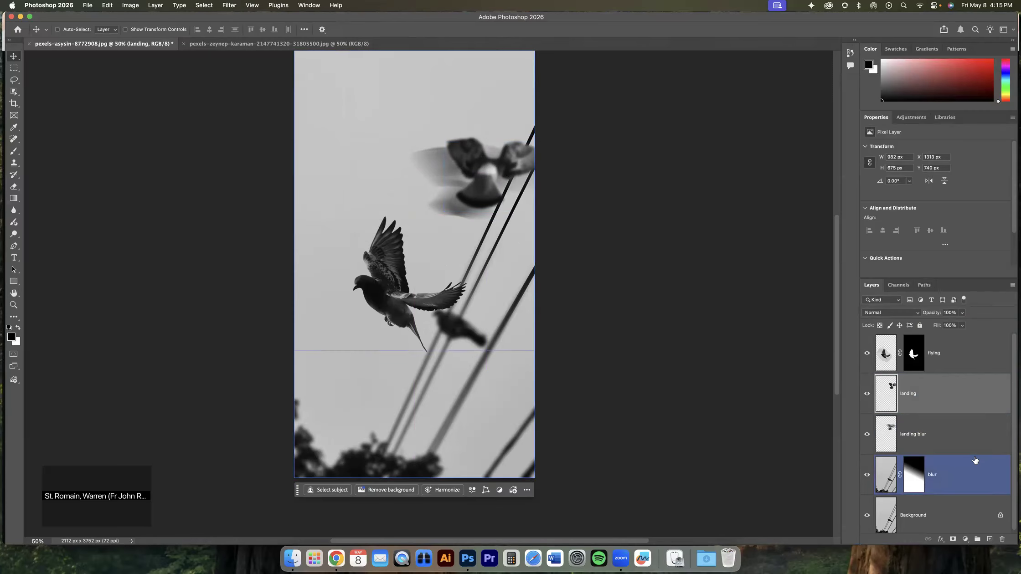
Start a Sky Replacement on the Background layer and preview several of the Blue Skies presets
scroll(975, 460, down, 1)
click(938, 512)
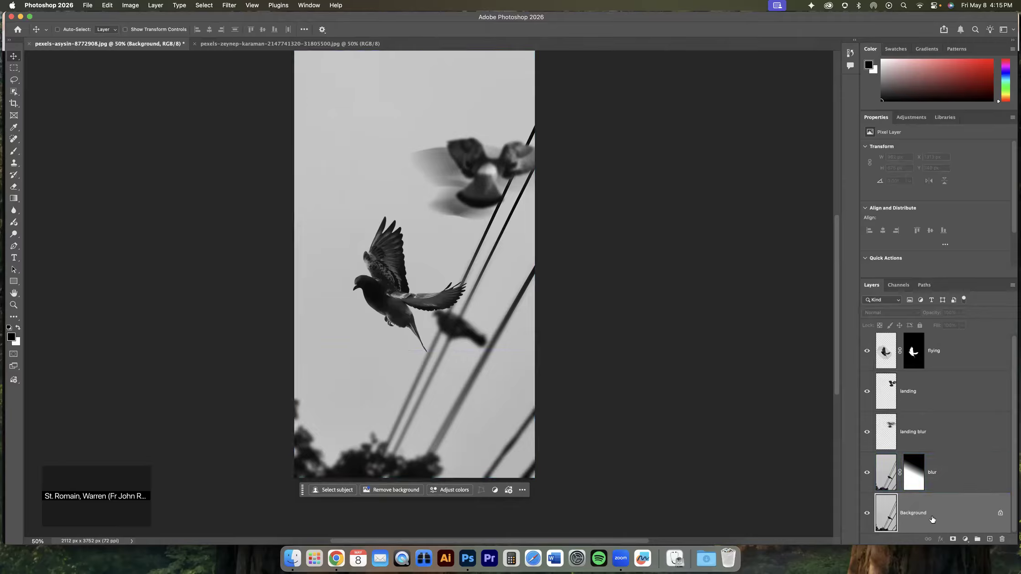
click(108, 5)
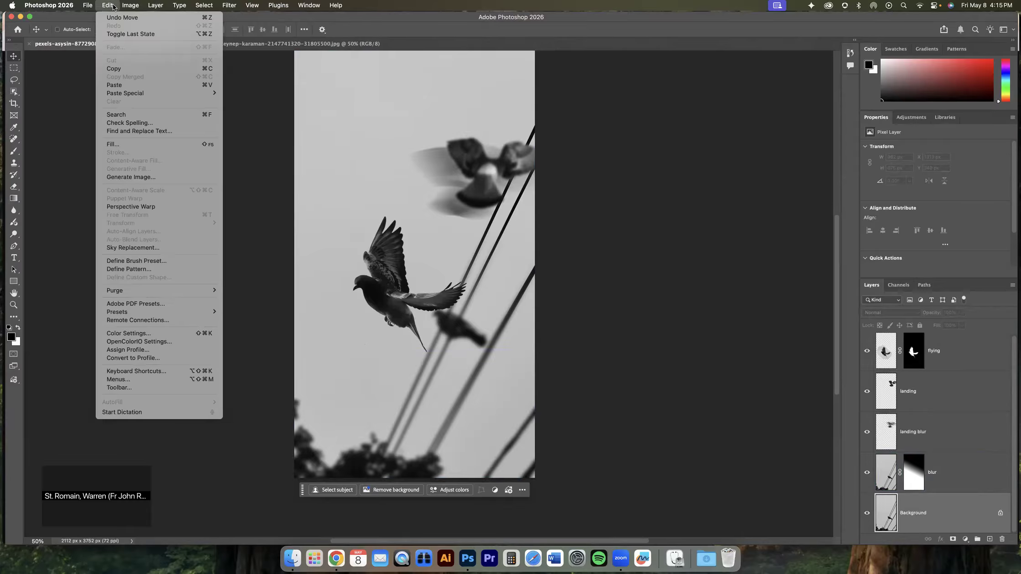
click(122, 248)
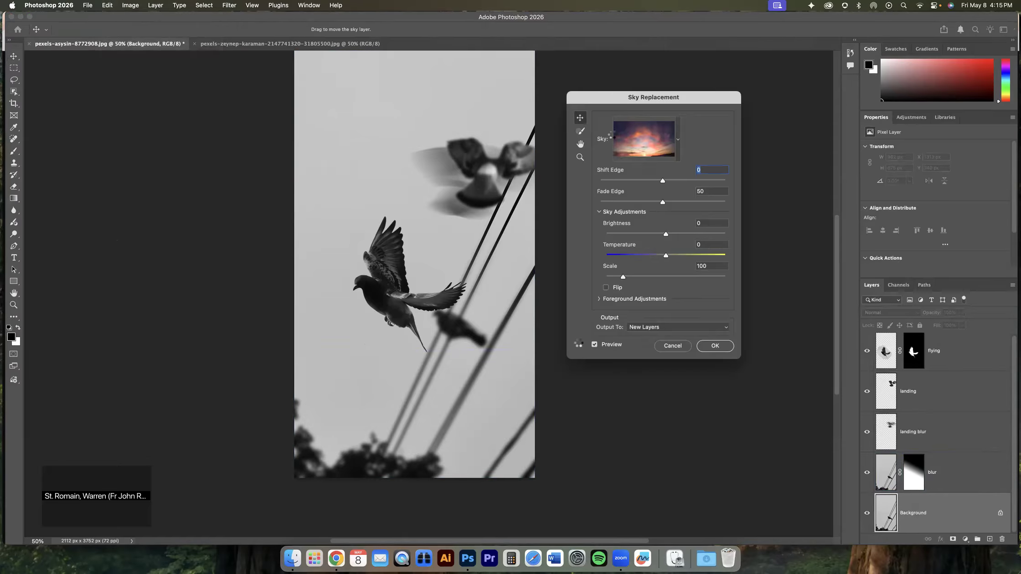
click(678, 141)
click(642, 223)
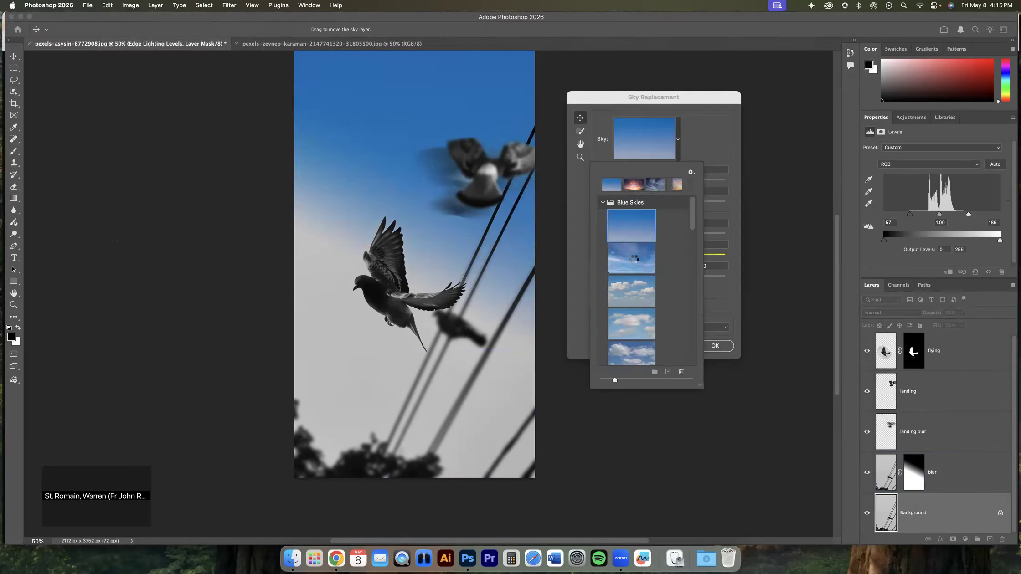
click(633, 260)
click(632, 303)
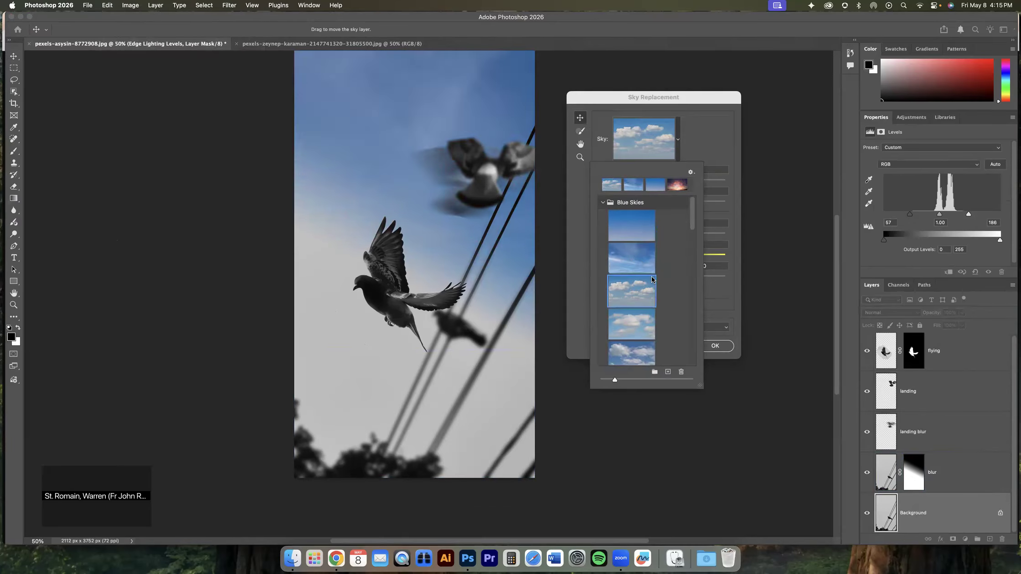
scroll(691, 228, down, 1)
scroll(691, 230, down, 3)
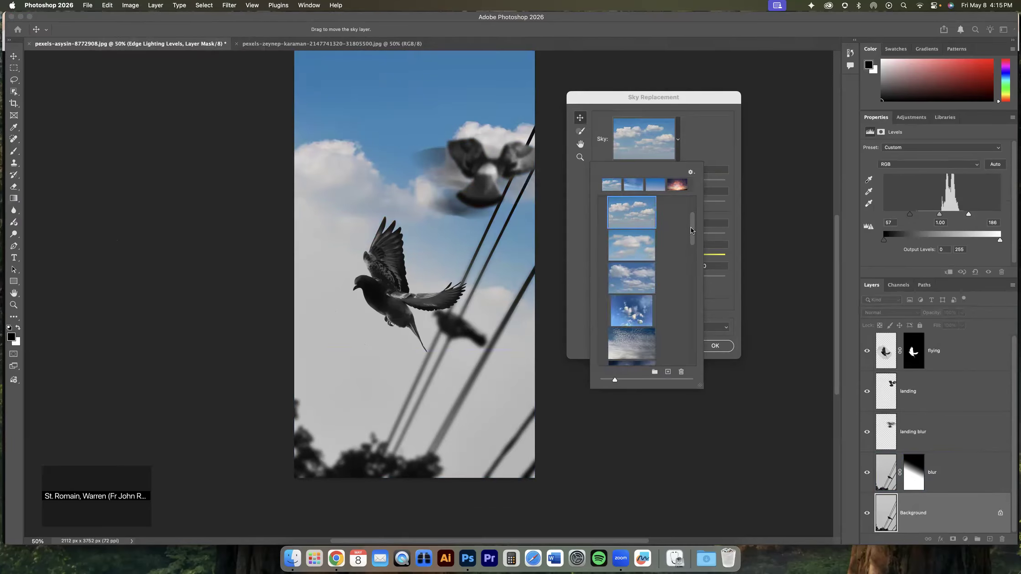
click(634, 314)
Choose the sunset sky with orange and purple clouds and apply the Sky Replacement, output to new layers
drag(691, 238, 691, 291)
click(636, 289)
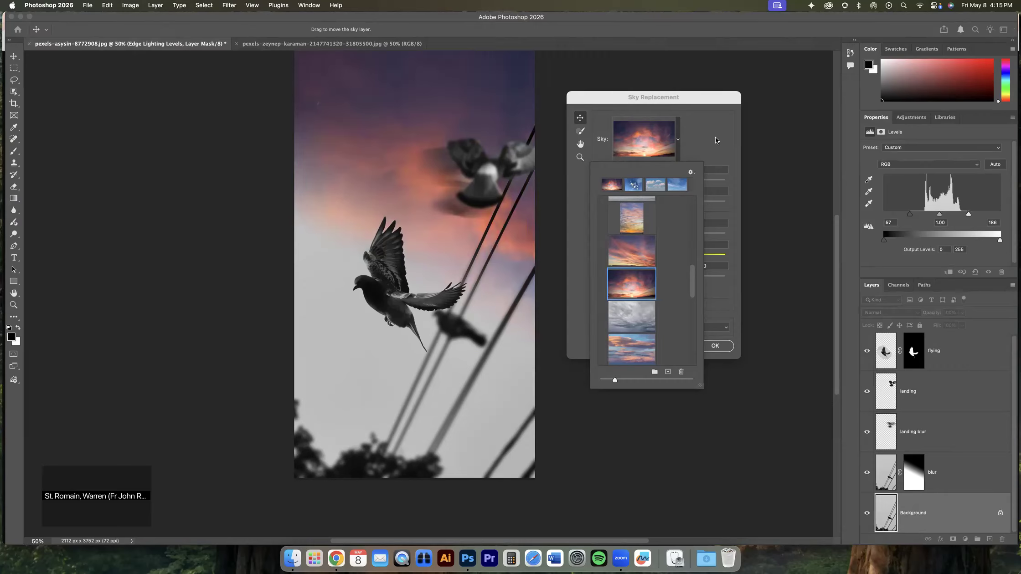
click(717, 316)
click(715, 346)
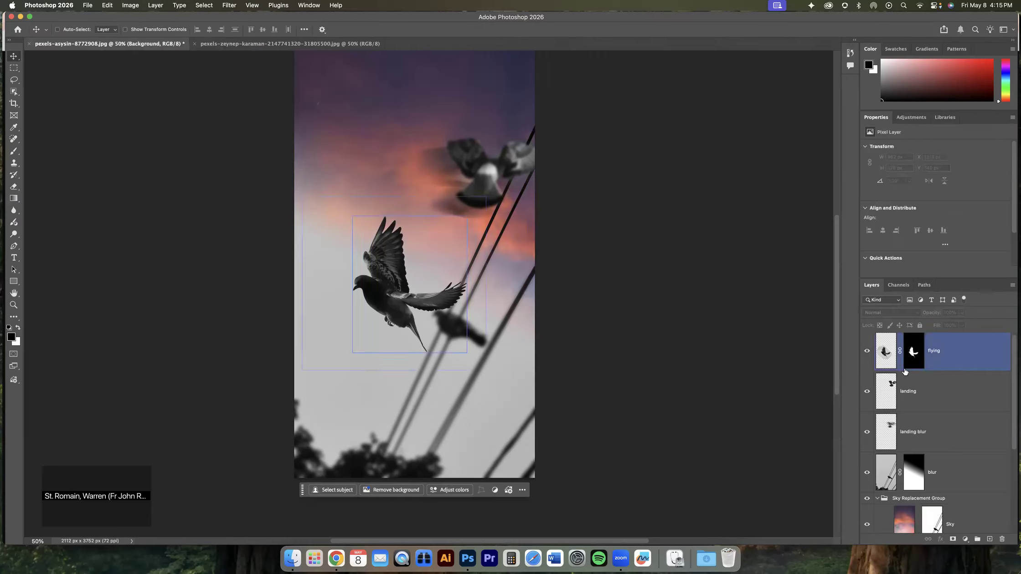
Examine the Sky Replacement Group's layers and compare the image with the blur layer hidden and shown
drag(1016, 423, 1015, 456)
click(935, 393)
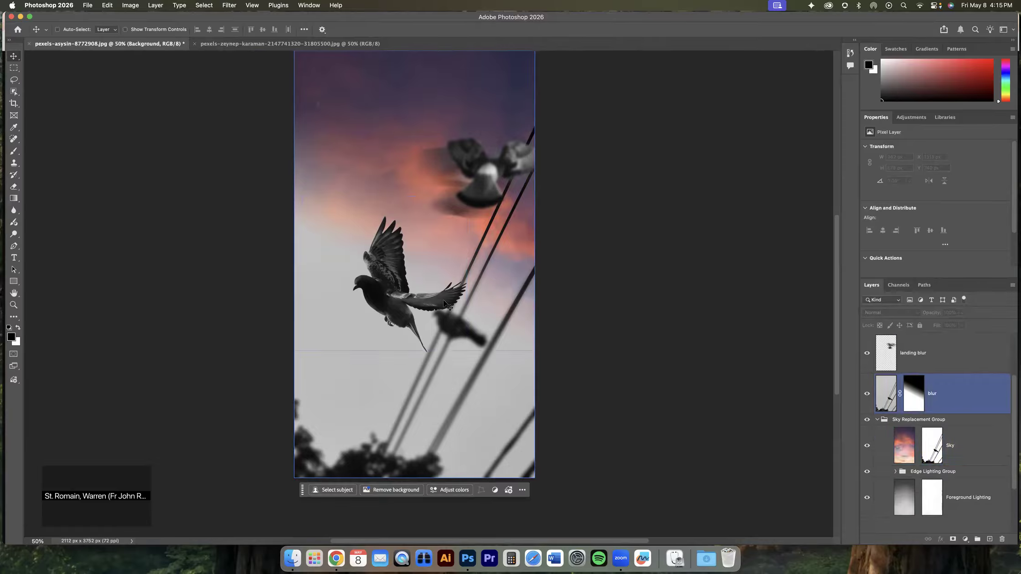
click(957, 499)
click(901, 435)
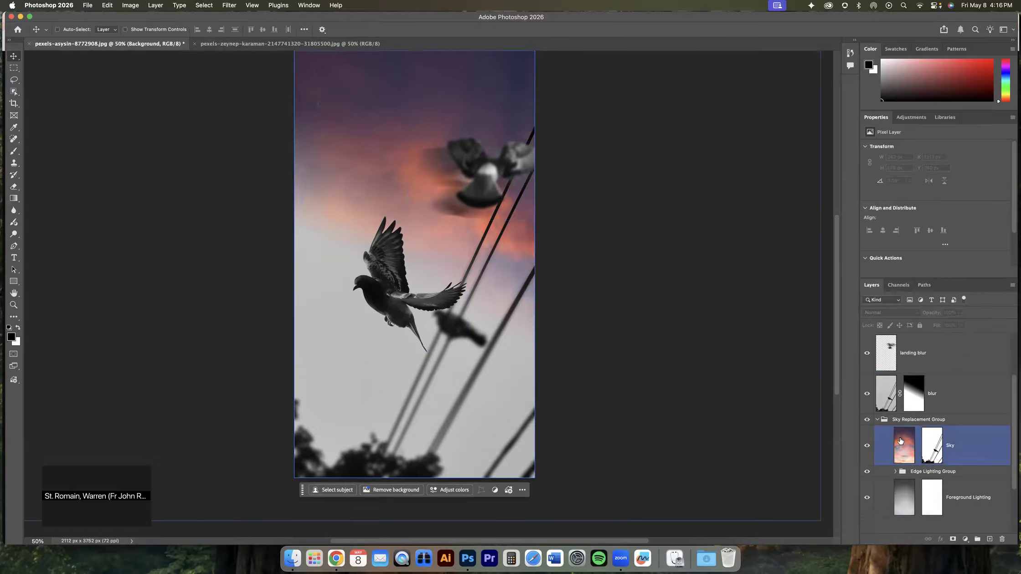
click(868, 408)
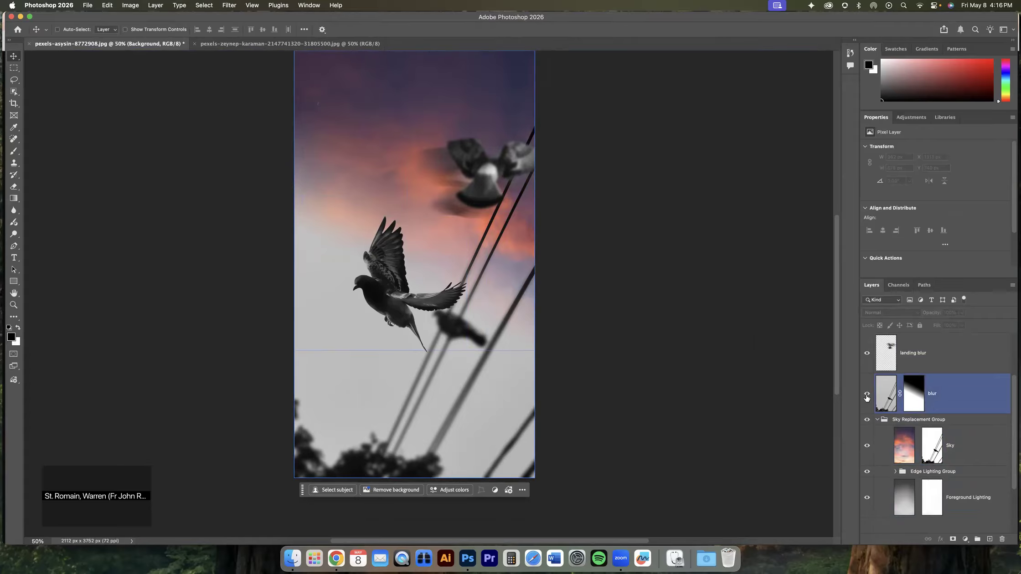
click(867, 395)
click(867, 395)
click(867, 395)
click(867, 394)
click(867, 394)
click(923, 446)
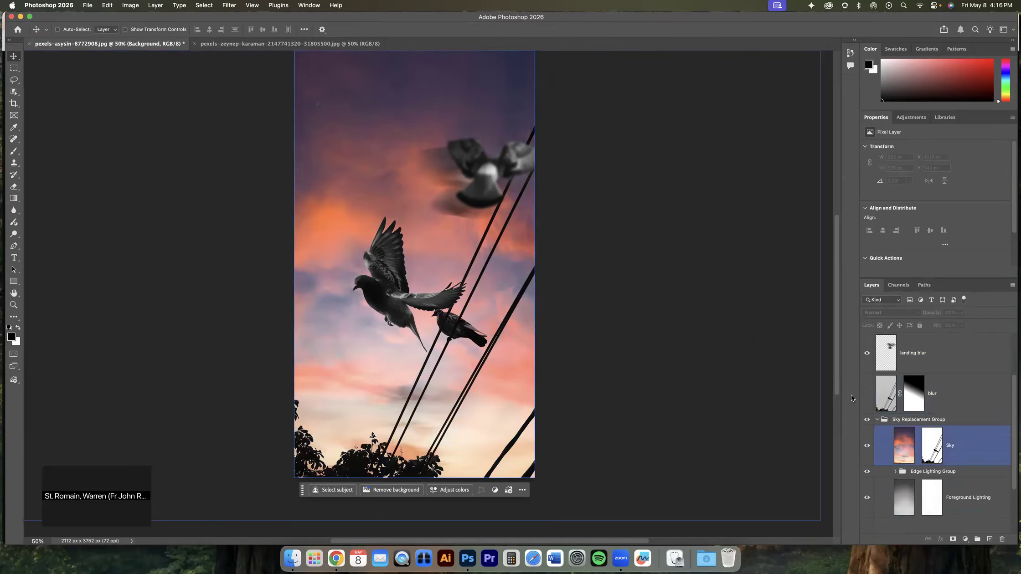
click(867, 394)
click(898, 396)
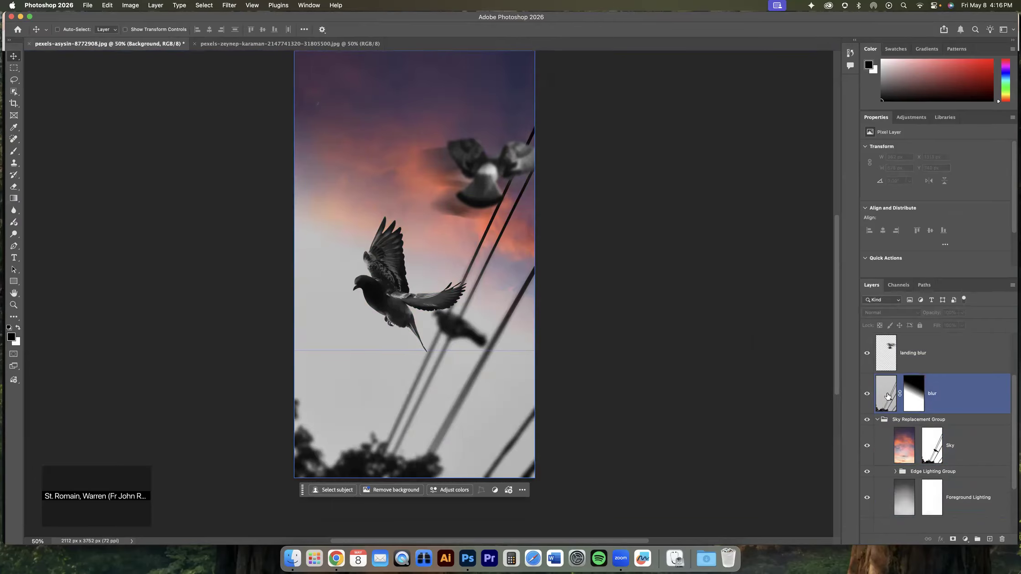
Collapse the Sky Replacement Group and toggle its visibility to compare the original and replaced skies
click(910, 445)
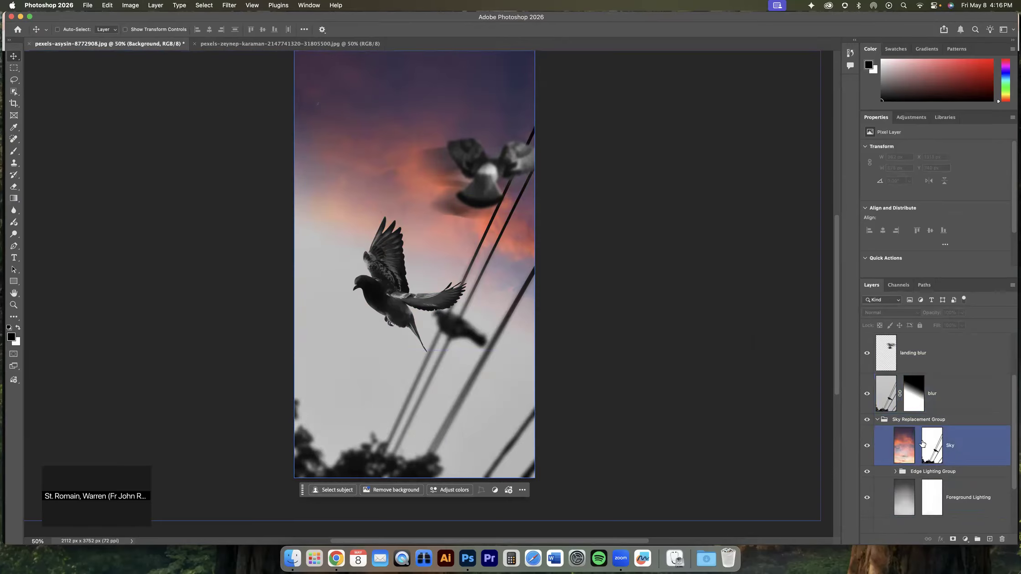
click(878, 420)
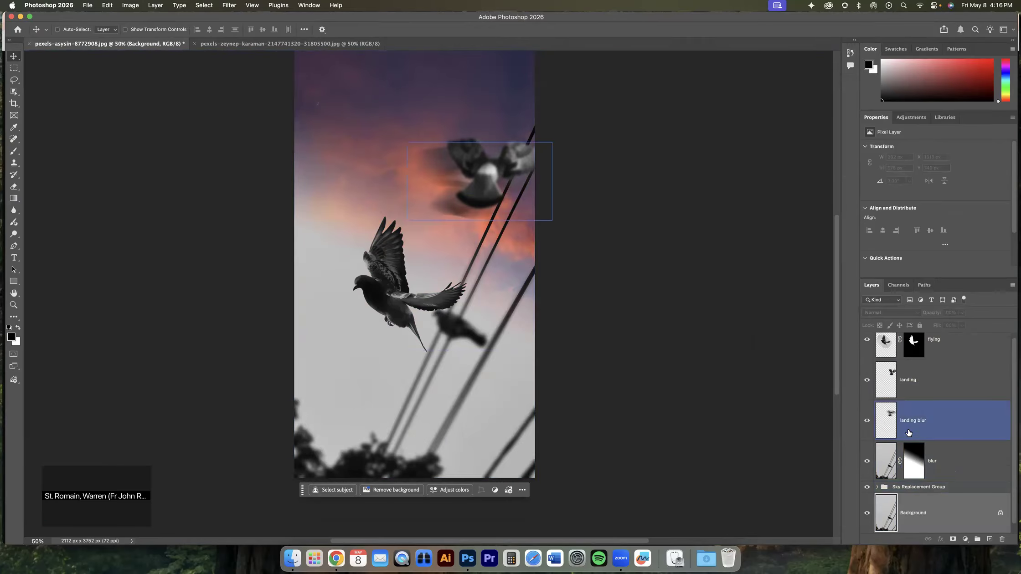
click(866, 487)
click(866, 488)
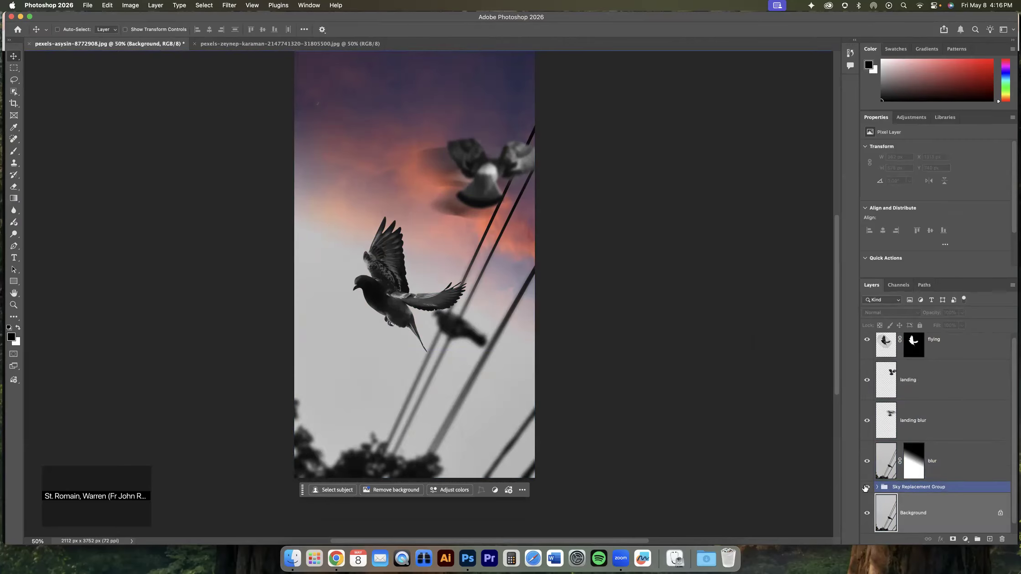
Preview blending modes for the blur layer over the sunset sky and set its mode to Multiply
click(940, 470)
click(943, 464)
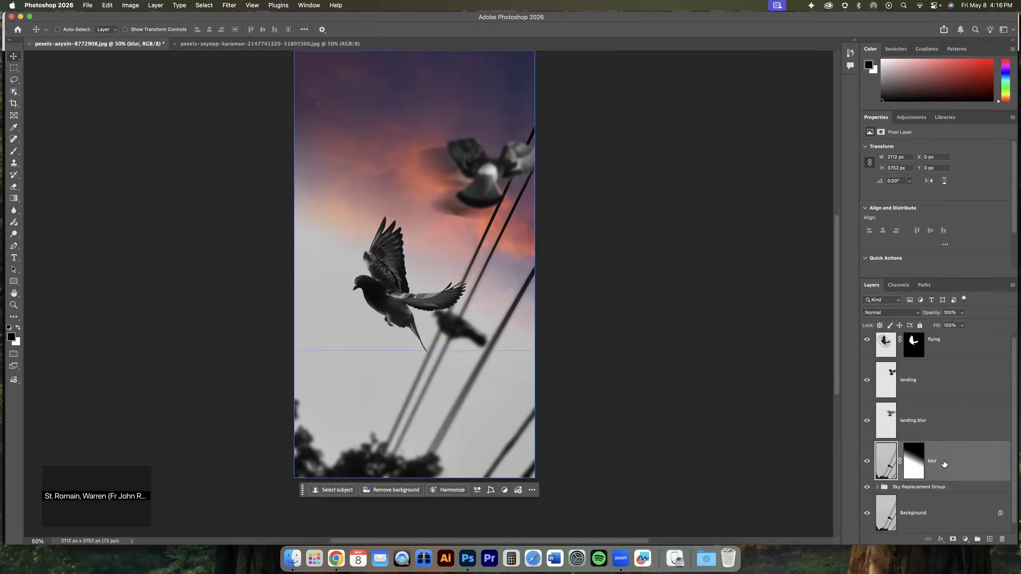
drag(892, 470, 873, 318)
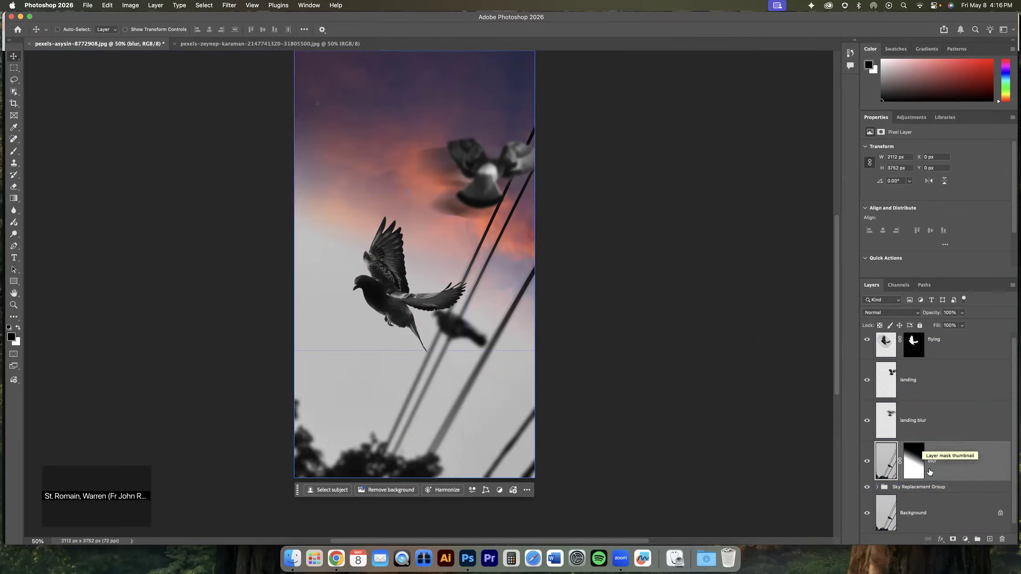
click(883, 313)
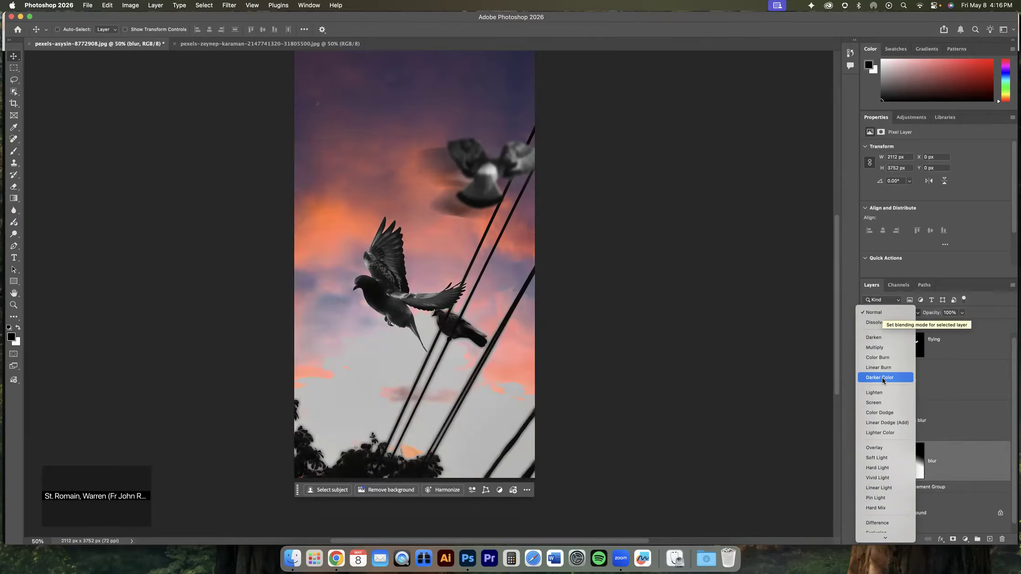
click(946, 444)
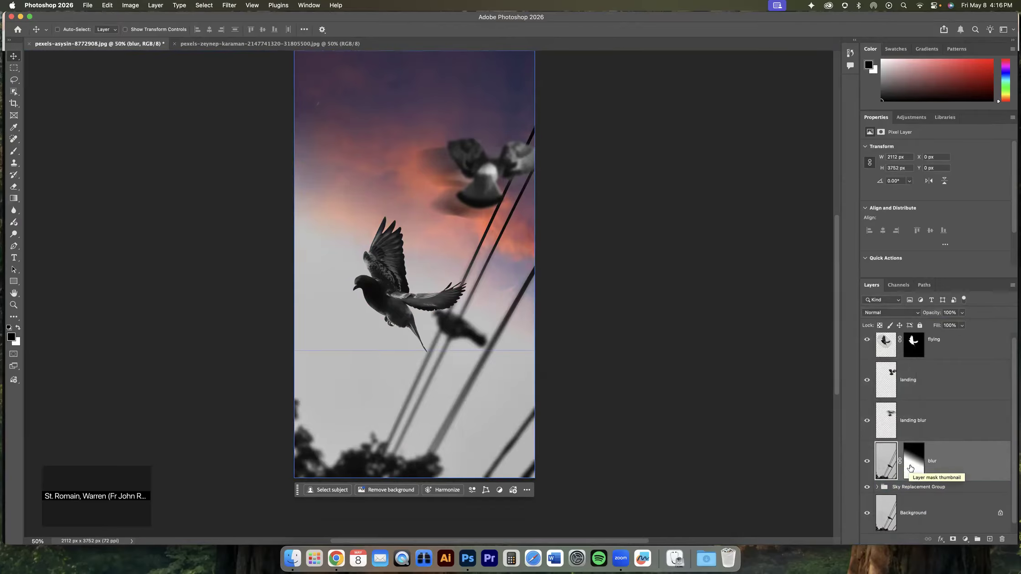
click(884, 313)
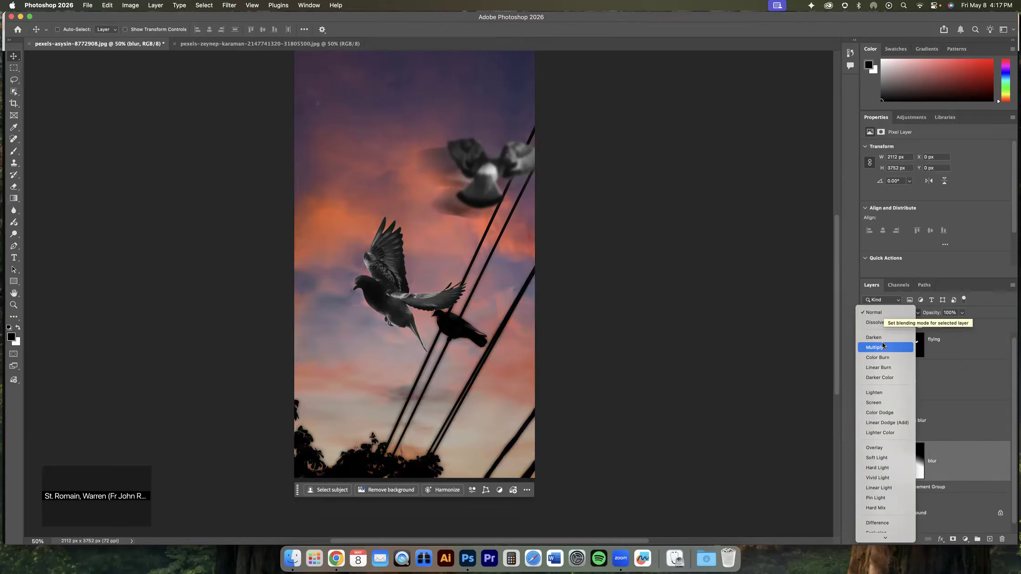
click(875, 349)
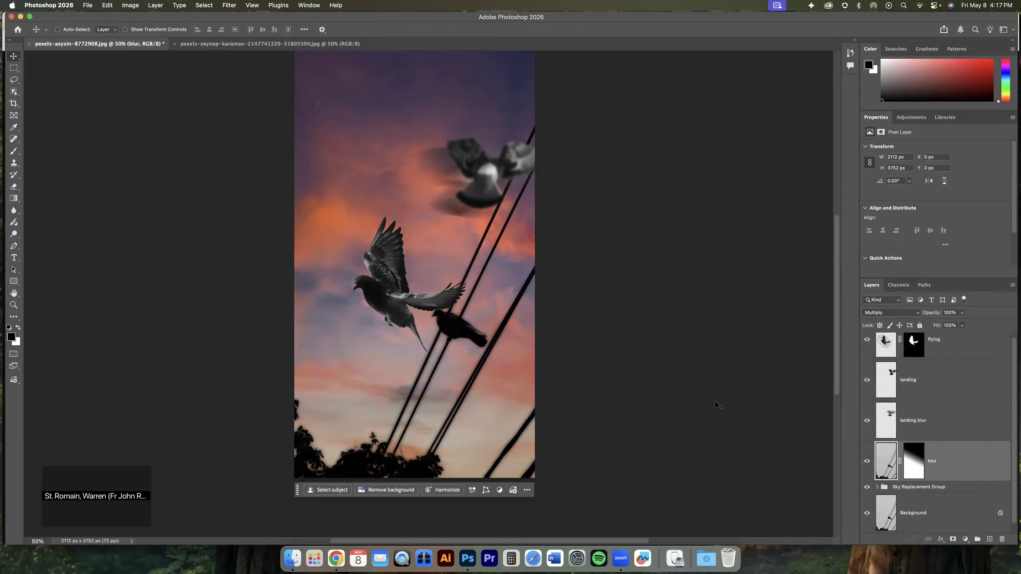
scroll(719, 406, up, 2)
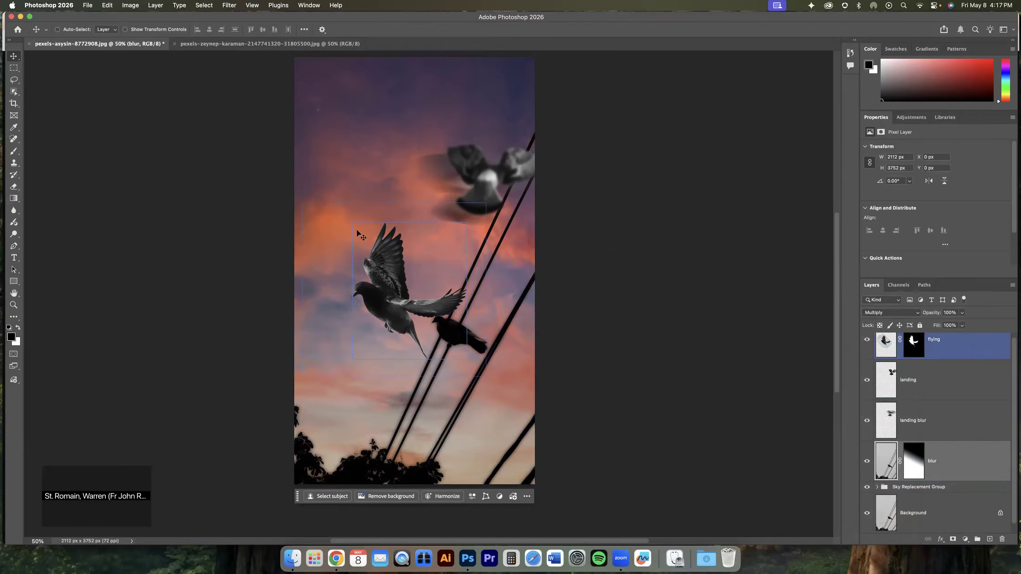
Compare the composite with the flying layer hidden and shown
click(866, 342)
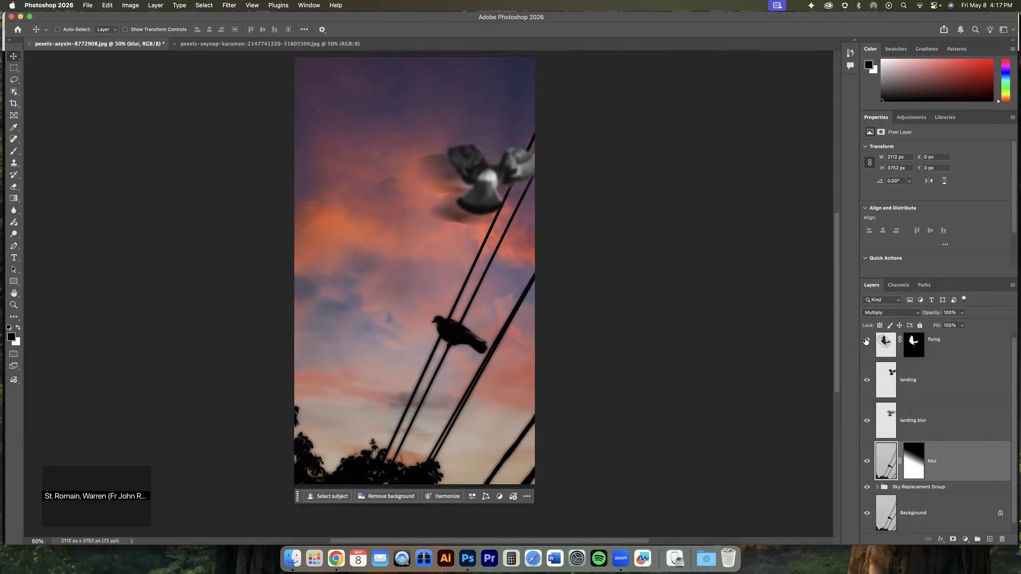
click(866, 342)
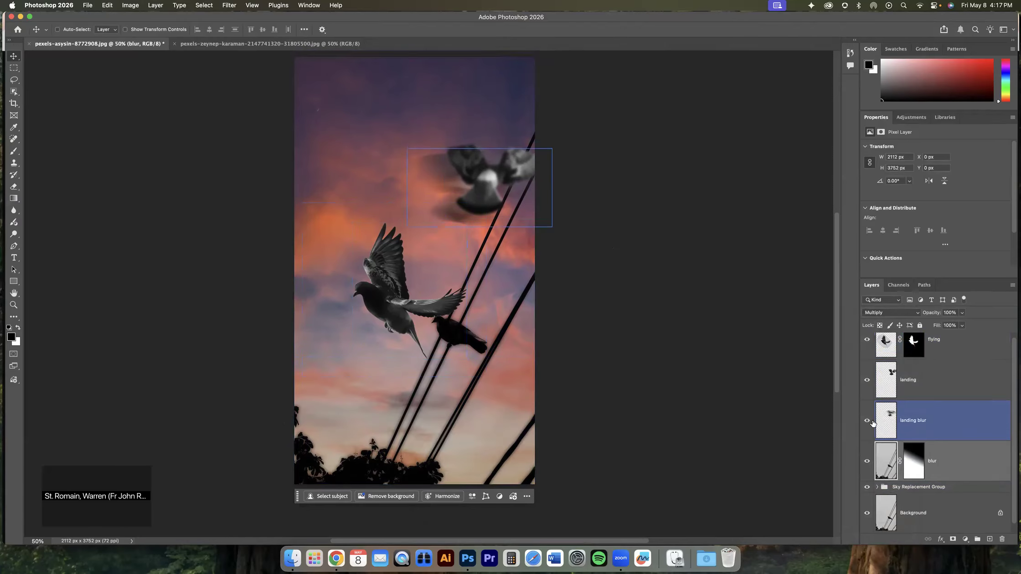
click(865, 342)
click(865, 343)
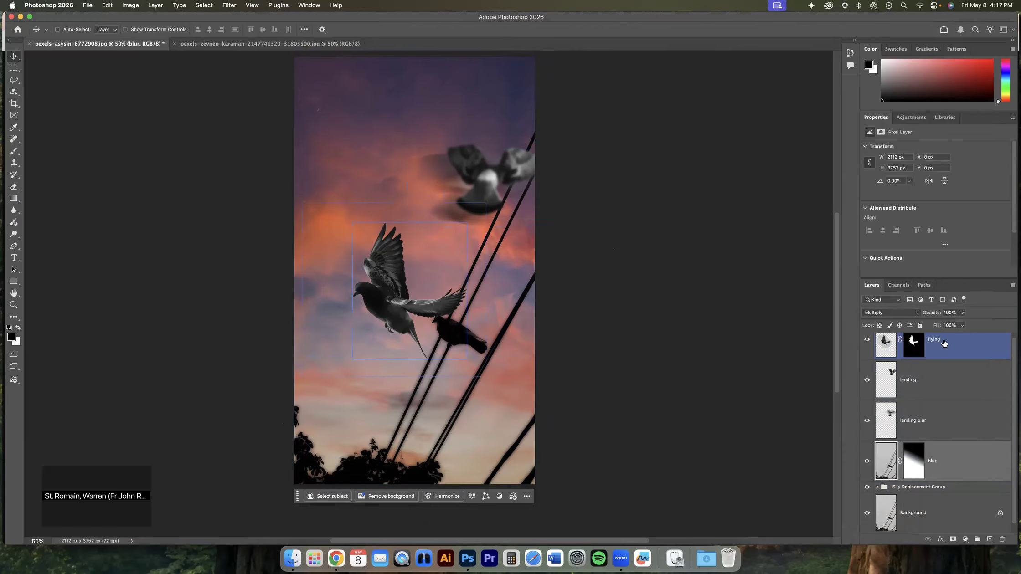
Select the flying layer and alternate between its mask and image thumbnails, leaving the image thumbnail active
click(944, 343)
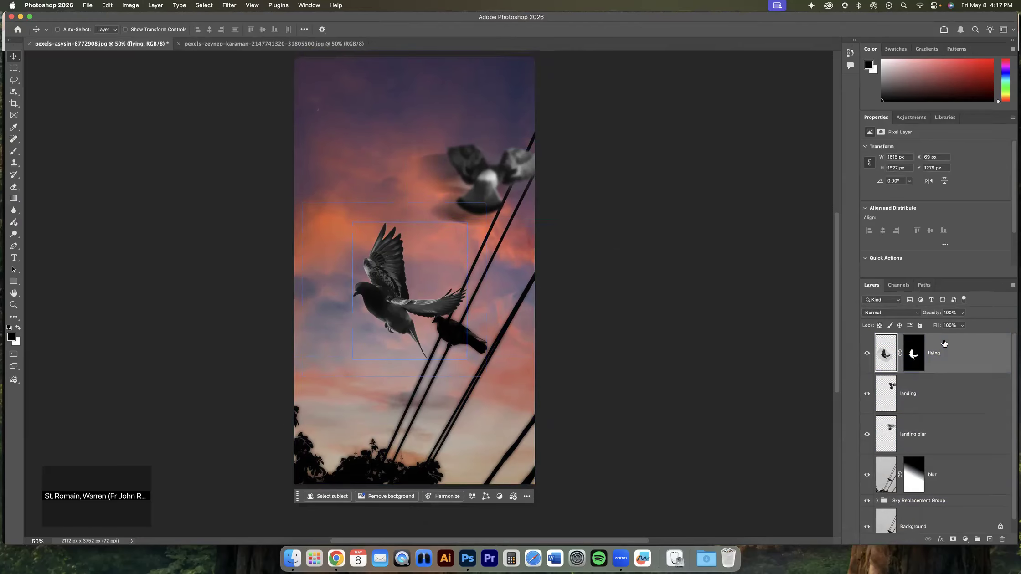
click(913, 356)
click(886, 357)
click(912, 357)
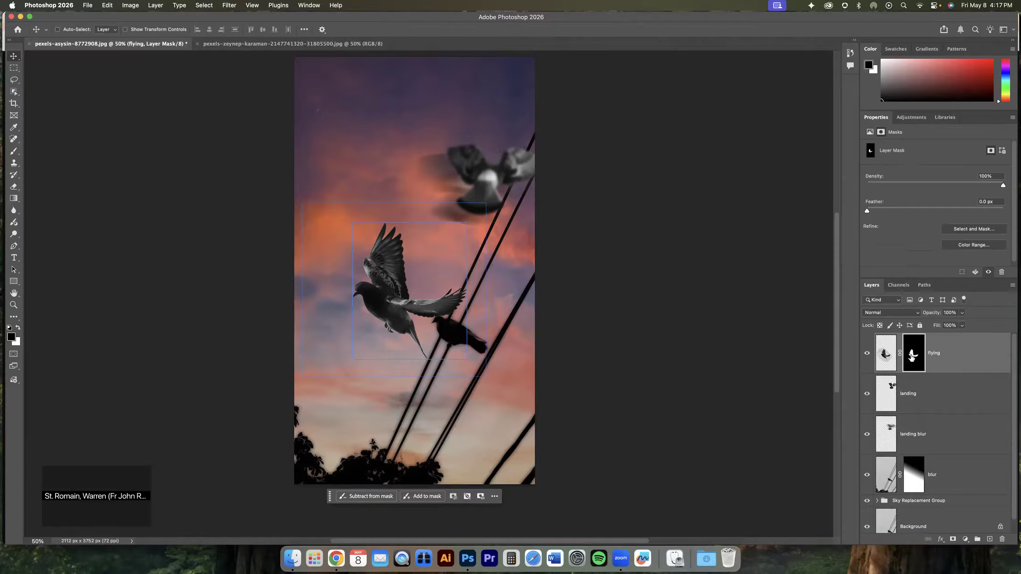
click(882, 357)
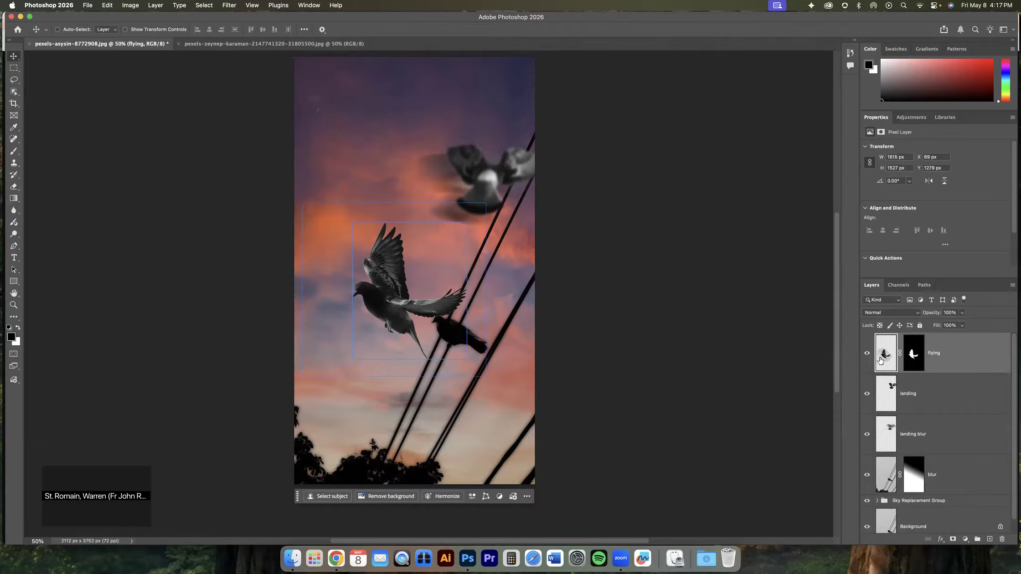
click(913, 355)
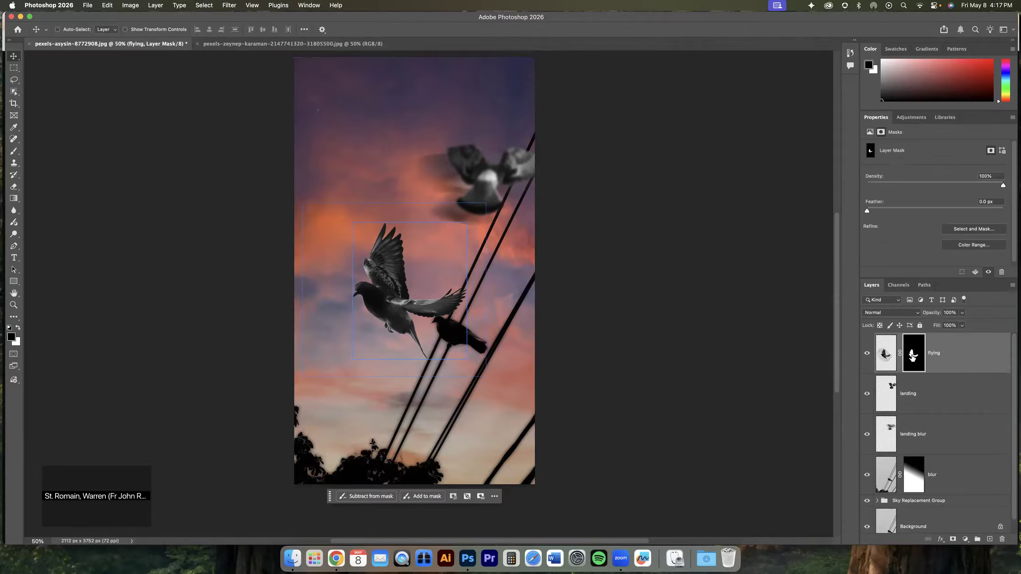
click(886, 360)
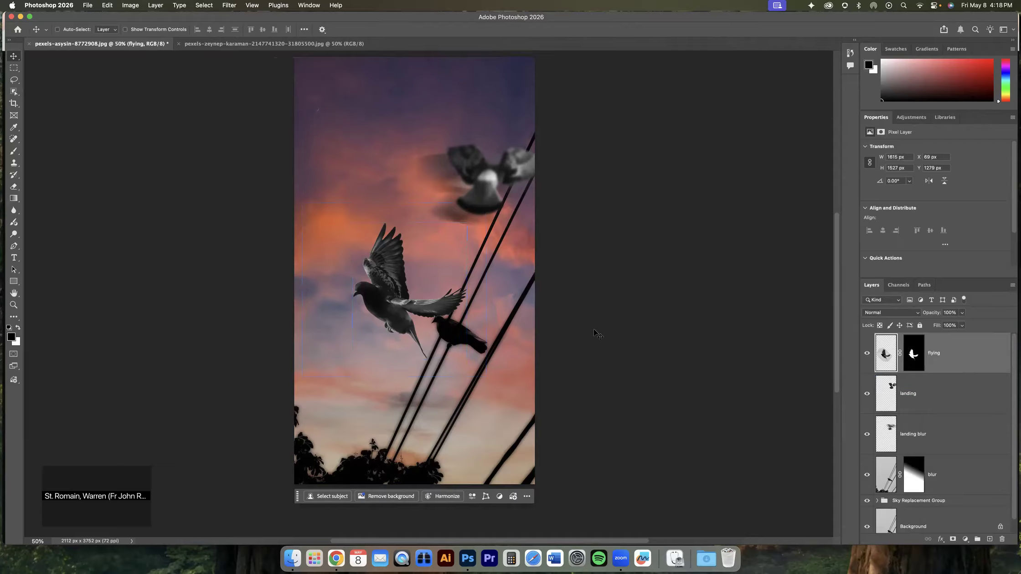
Start a Photo Filter adjustment on the flying pigeon's pixels and compare the Warming Filter (85) preview off and on
super+click(365, 247)
scroll(168, 127, right, 1)
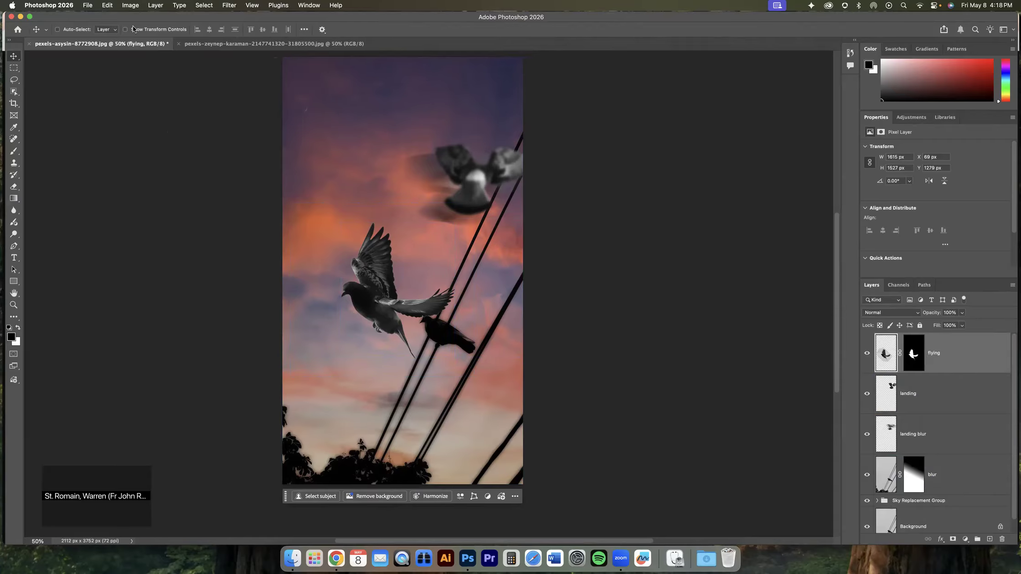
click(131, 5)
mouse_move(152, 31)
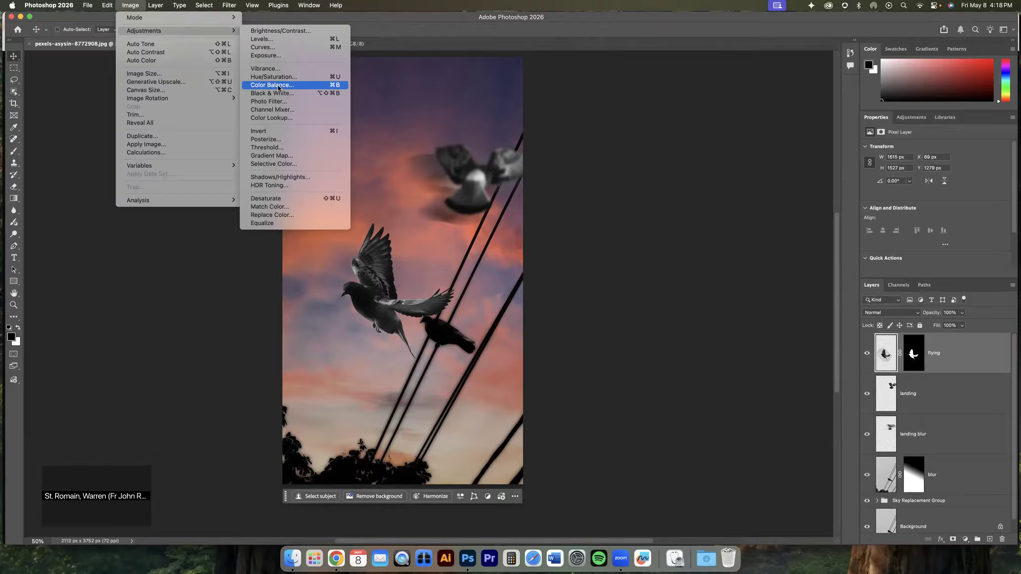
click(276, 101)
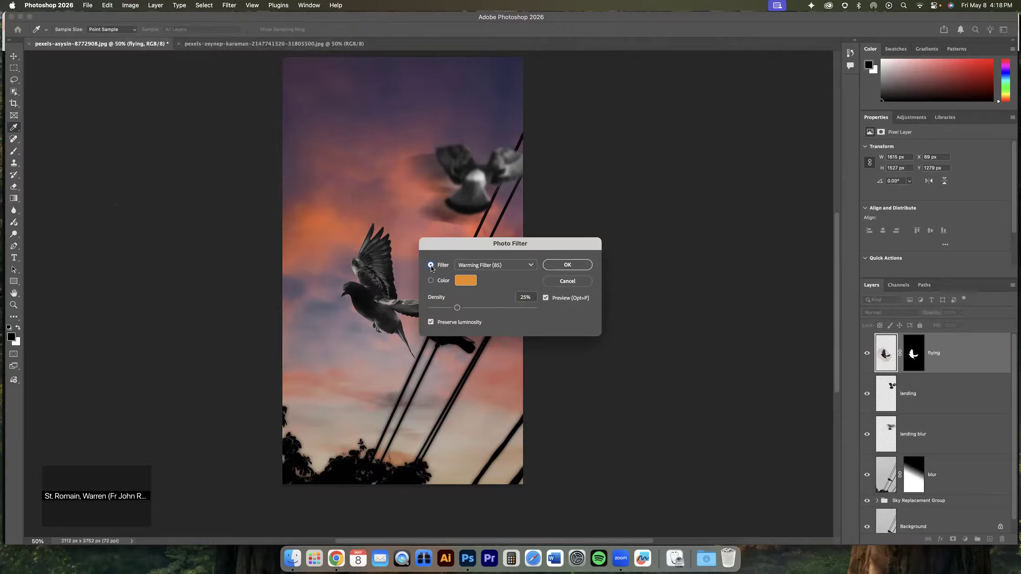
click(545, 298)
click(546, 299)
Switch the Photo Filter to a custom color and pick dark purple #4b276d
click(431, 280)
click(461, 280)
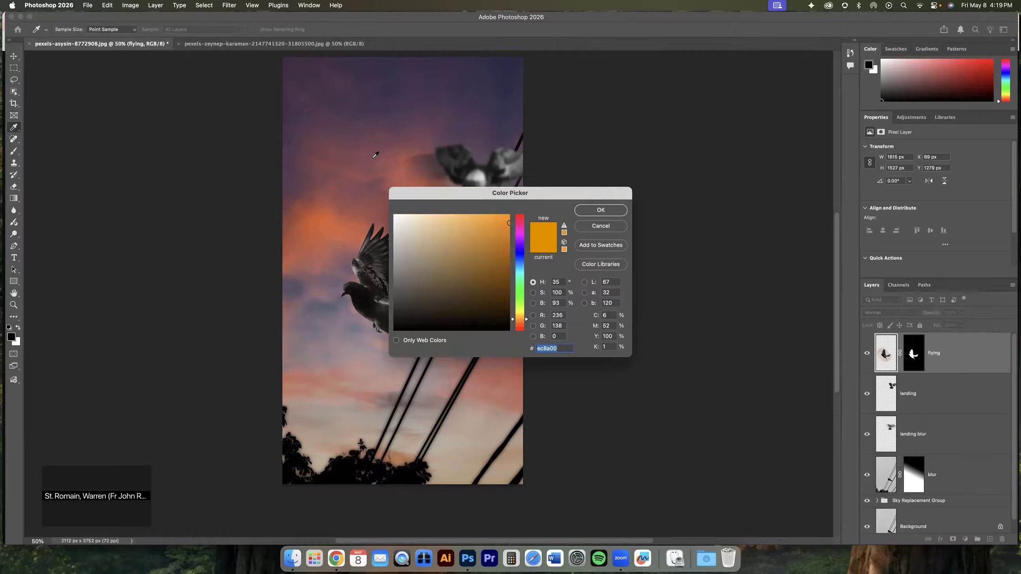
click(352, 218)
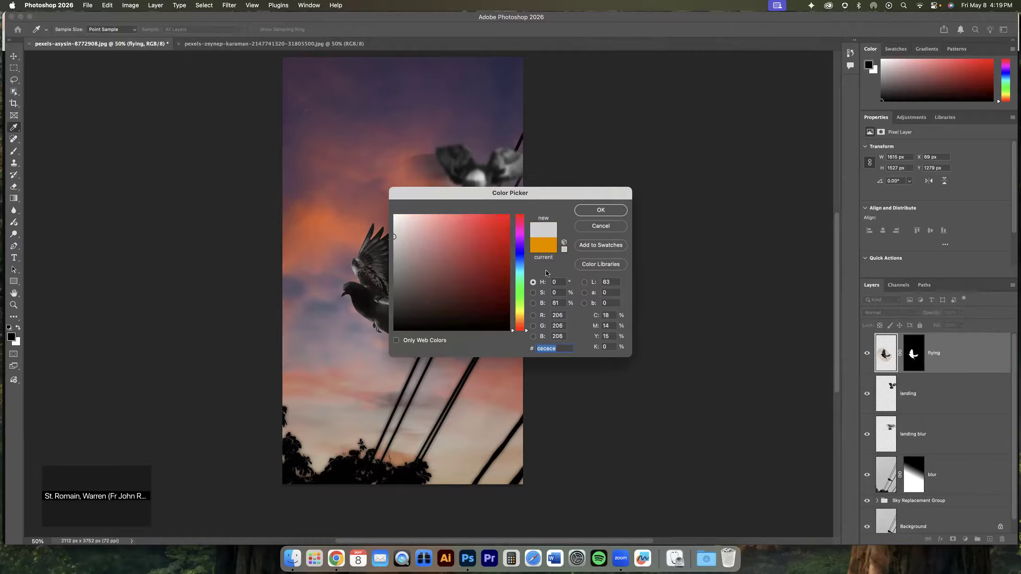
click(521, 239)
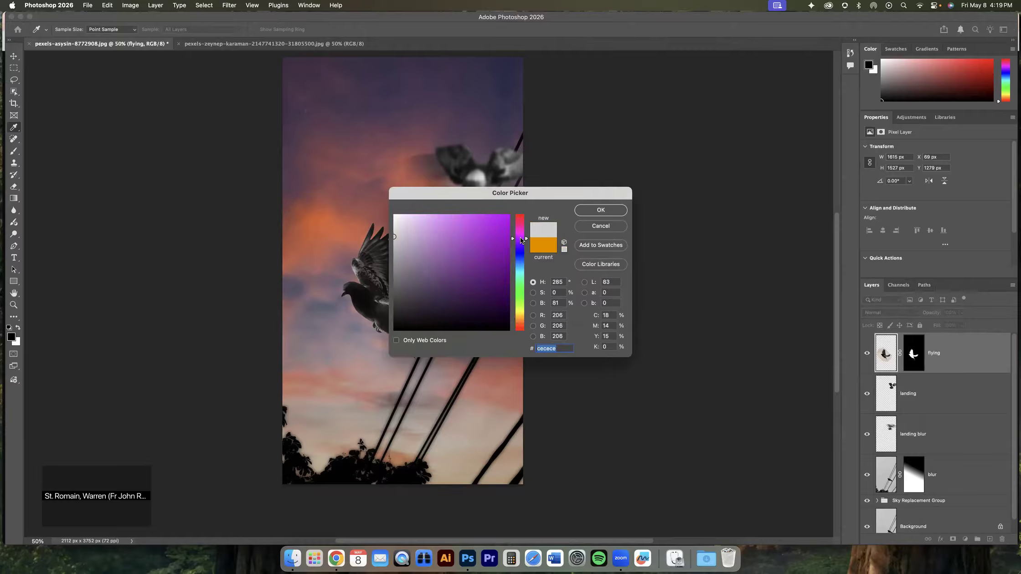
click(490, 263)
click(484, 272)
click(468, 281)
drag(525, 246, 525, 242)
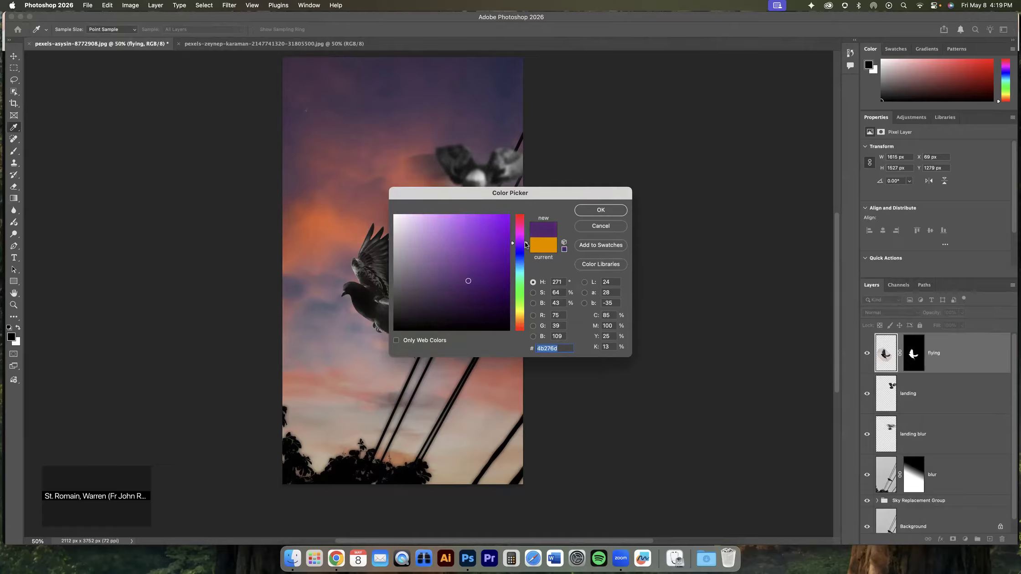
click(598, 212)
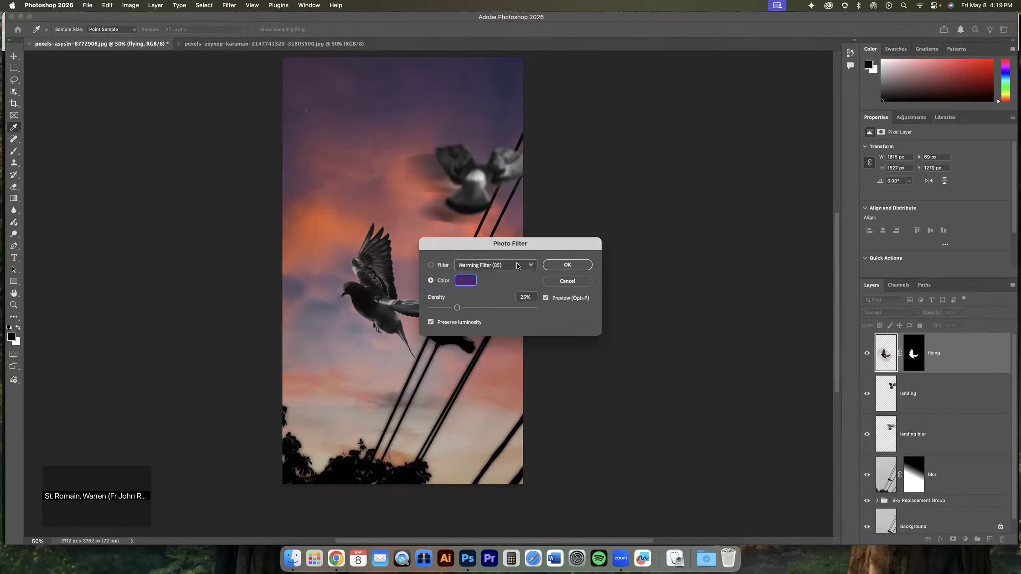
Set the purple Photo Filter's density to 57% and turn off Preserve Luminosity
click(546, 299)
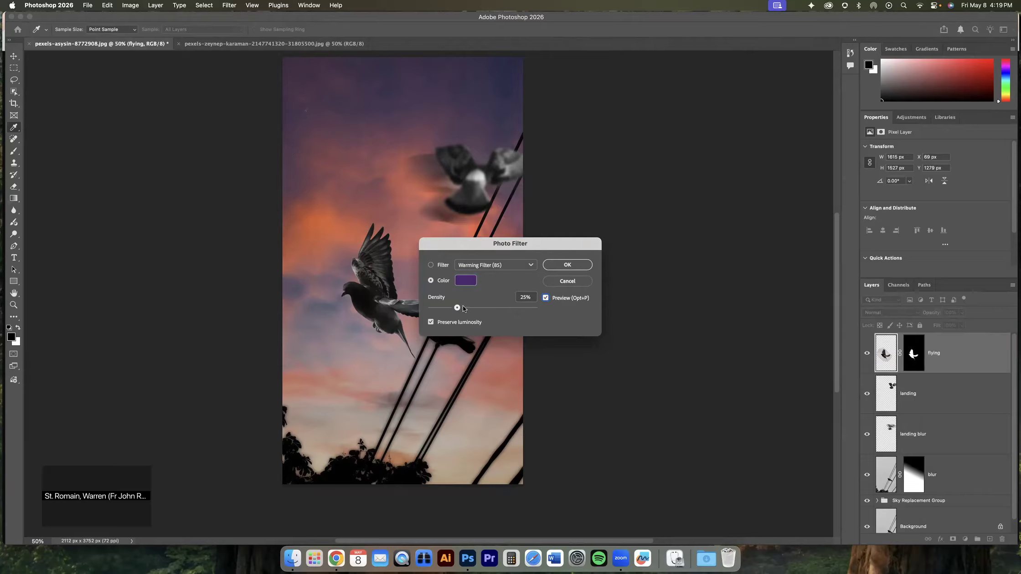
drag(486, 308, 494, 308)
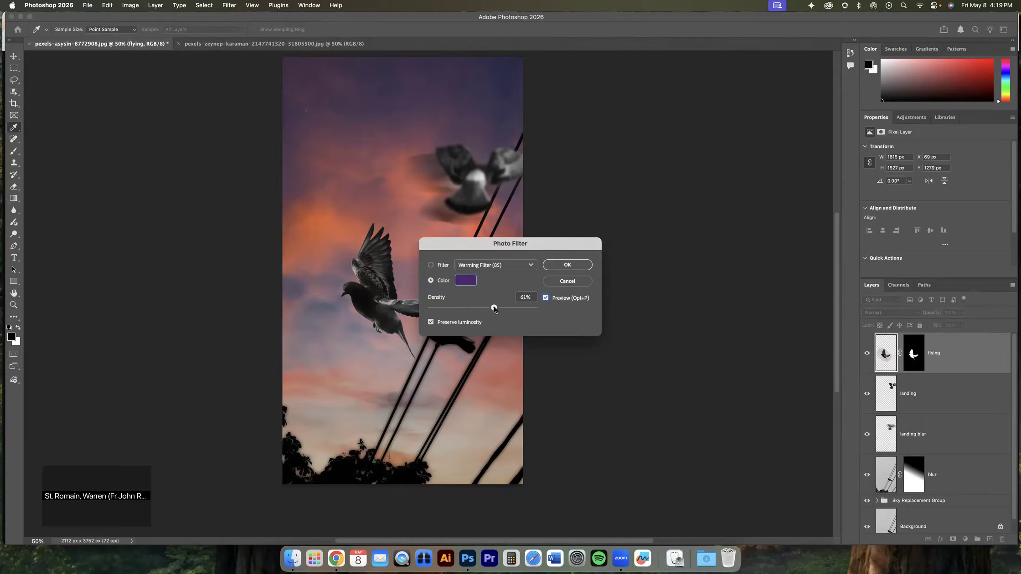
click(545, 299)
click(545, 299)
drag(494, 308, 500, 308)
click(431, 322)
drag(499, 309, 490, 308)
Compare the purple filter's preview off and on, try Warming Filter (85) instead, and cancel the Photo Filter
click(543, 297)
click(542, 297)
click(543, 297)
click(542, 297)
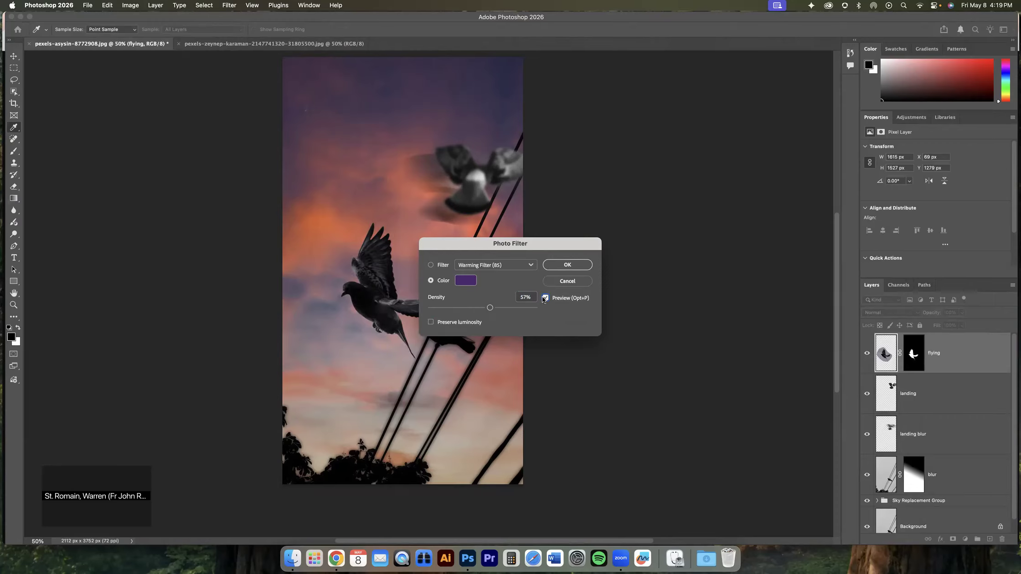
click(430, 265)
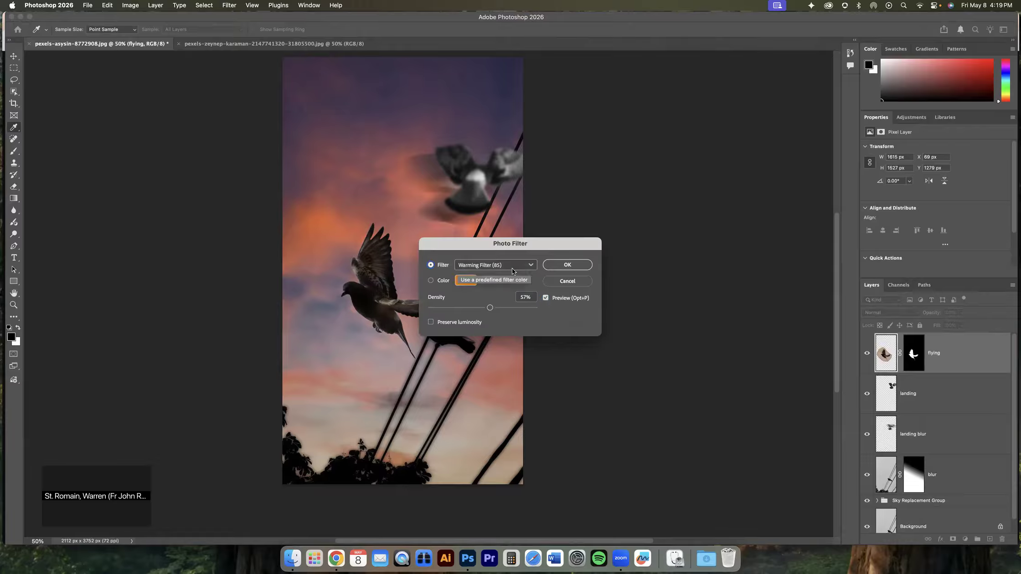
click(553, 280)
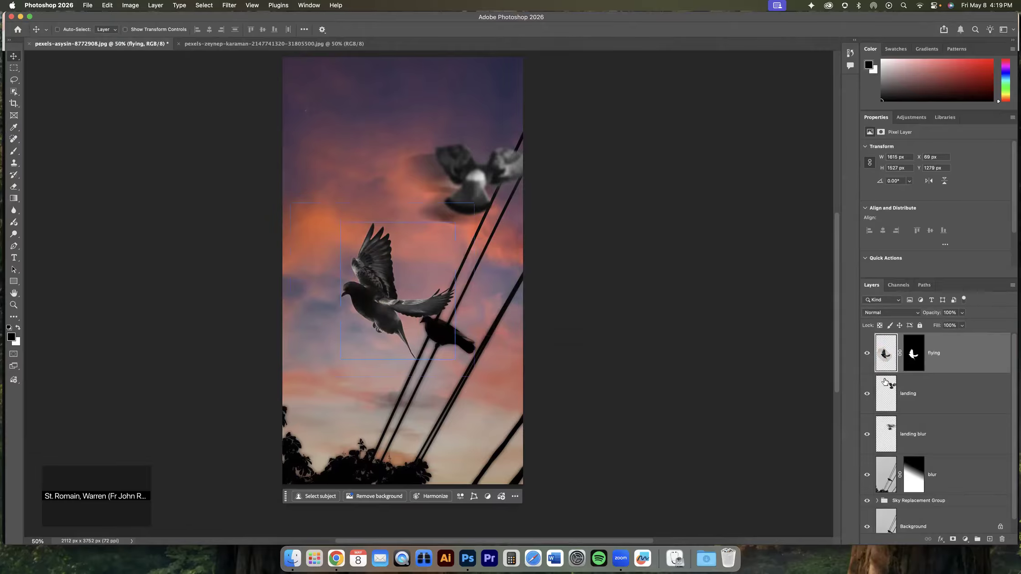
Start a Hue/Saturation adjustment on the flying pigeon and colorize it purple with hue 293 and saturation 18
click(131, 5)
mouse_move(138, 30)
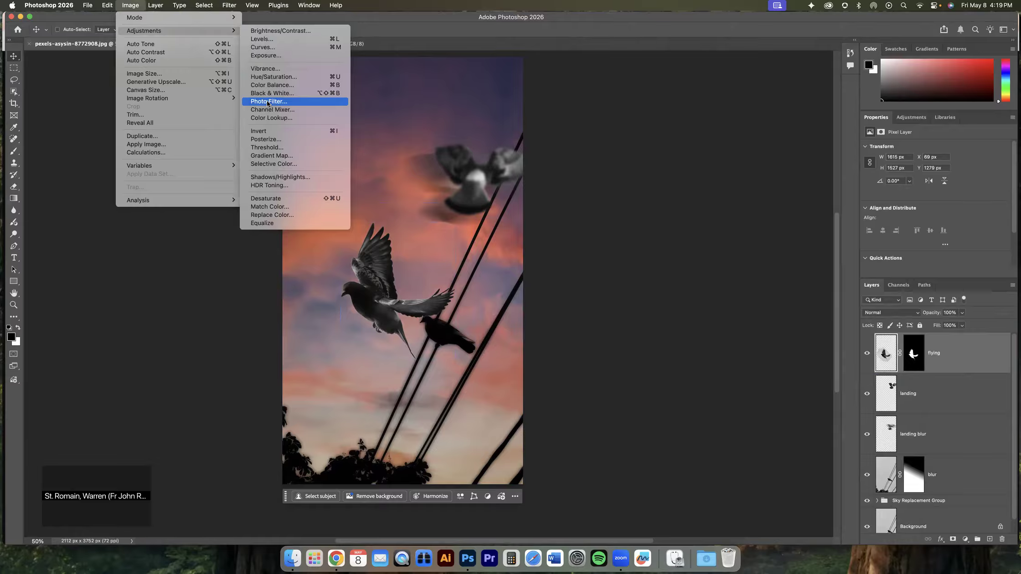
click(274, 77)
drag(447, 201, 559, 152)
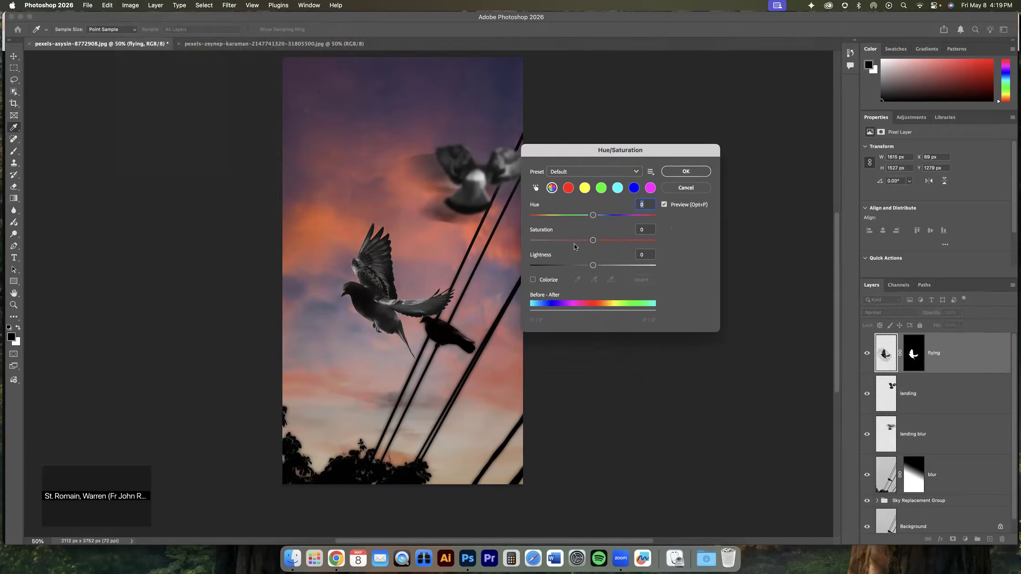
mouse_move(593, 215)
mouse_down()
mouse_move(602, 215)
mouse_move(548, 215)
mouse_move(589, 215)
mouse_up()
click(552, 278)
drag(533, 215, 551, 241)
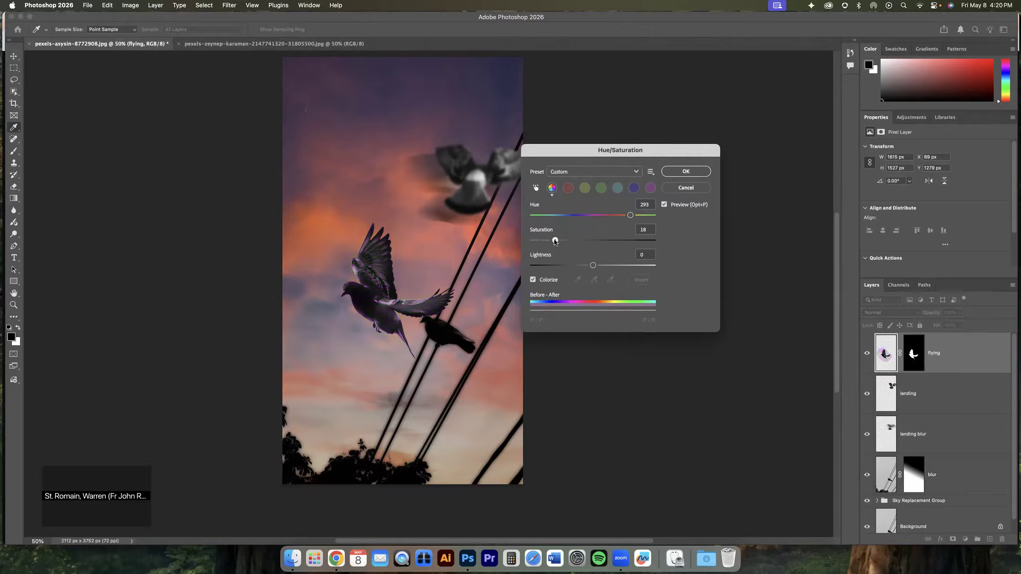
Shift the colorize hue toward pink, reduce the saturation slightly, and apply the Hue/Saturation adjustment to the flying pigeon
drag(631, 215, 642, 219)
drag(555, 240, 557, 240)
drag(548, 241, 548, 242)
click(685, 173)
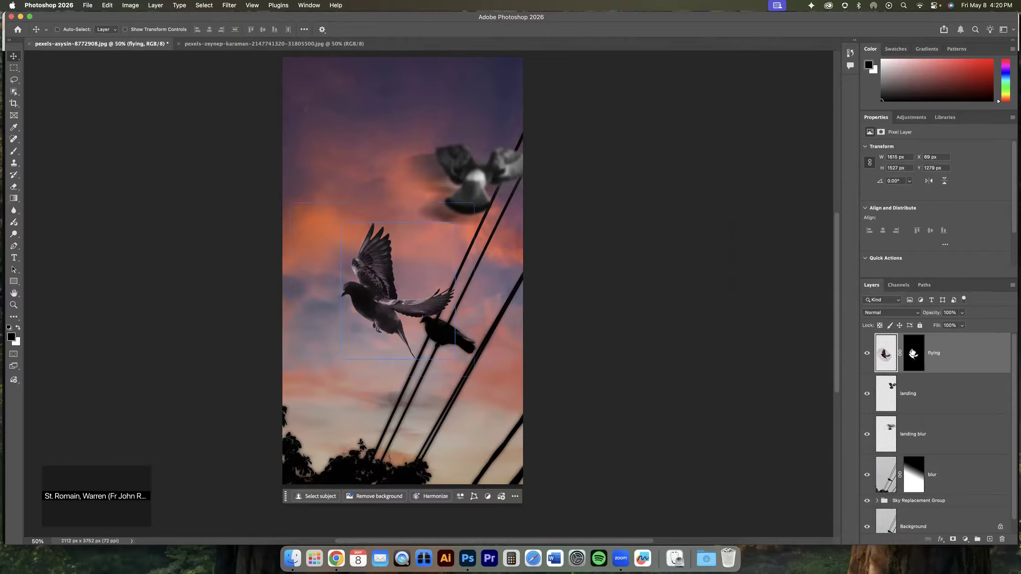
Select the landing layer, check its visibility, and look over the direct image adjustments available for it
click(918, 394)
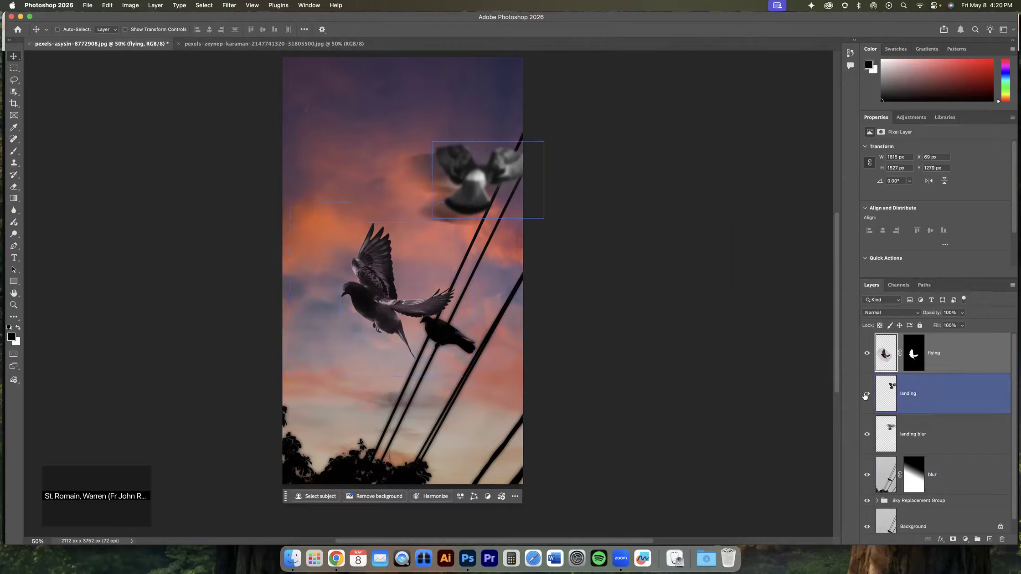
click(866, 395)
click(918, 397)
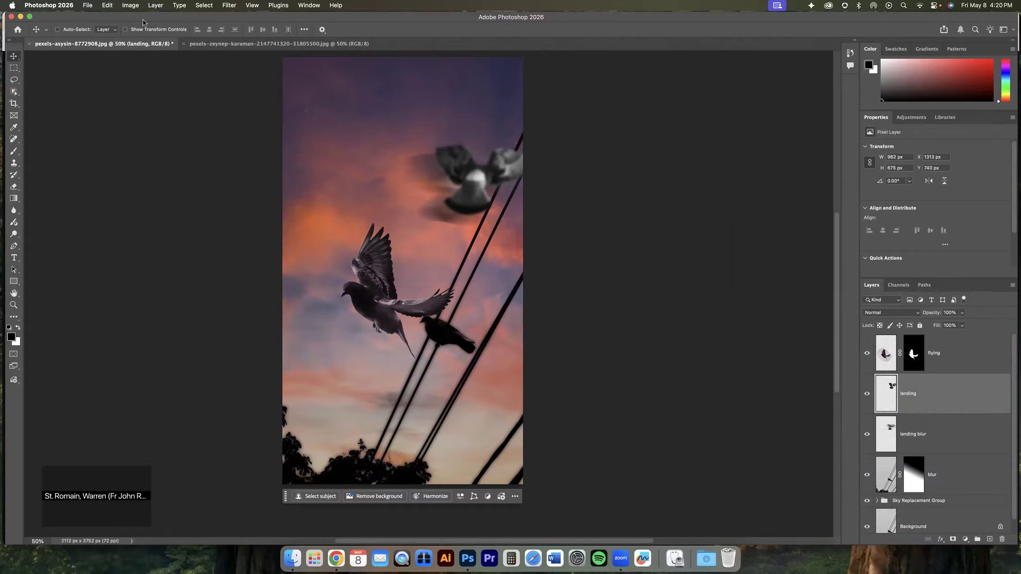
click(131, 7)
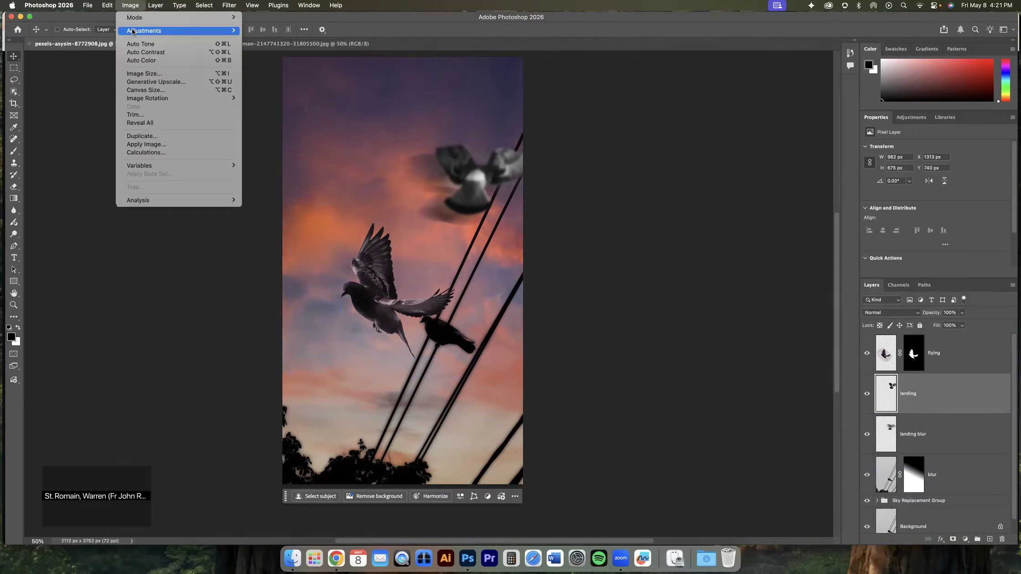
mouse_move(133, 31)
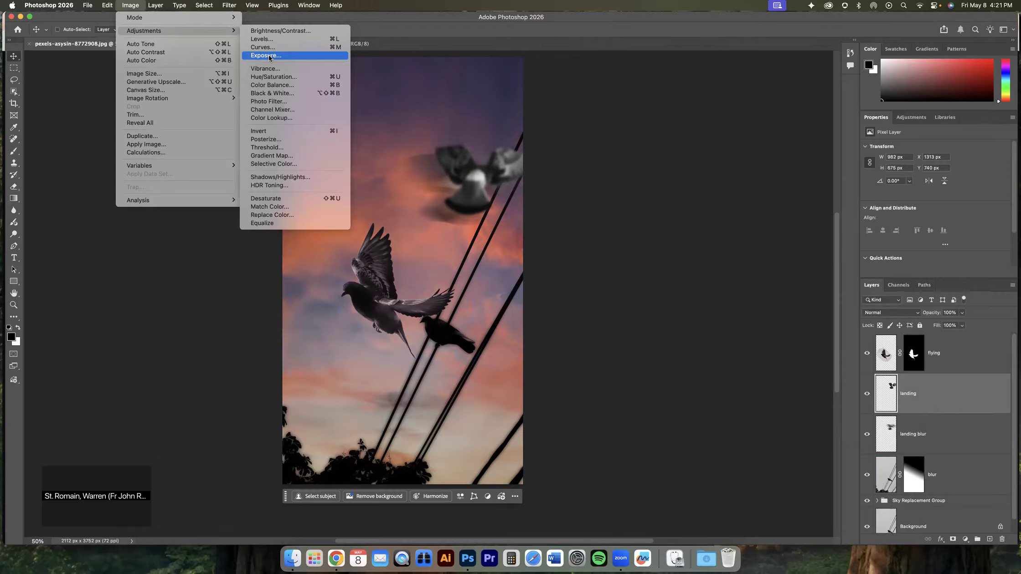
click(889, 363)
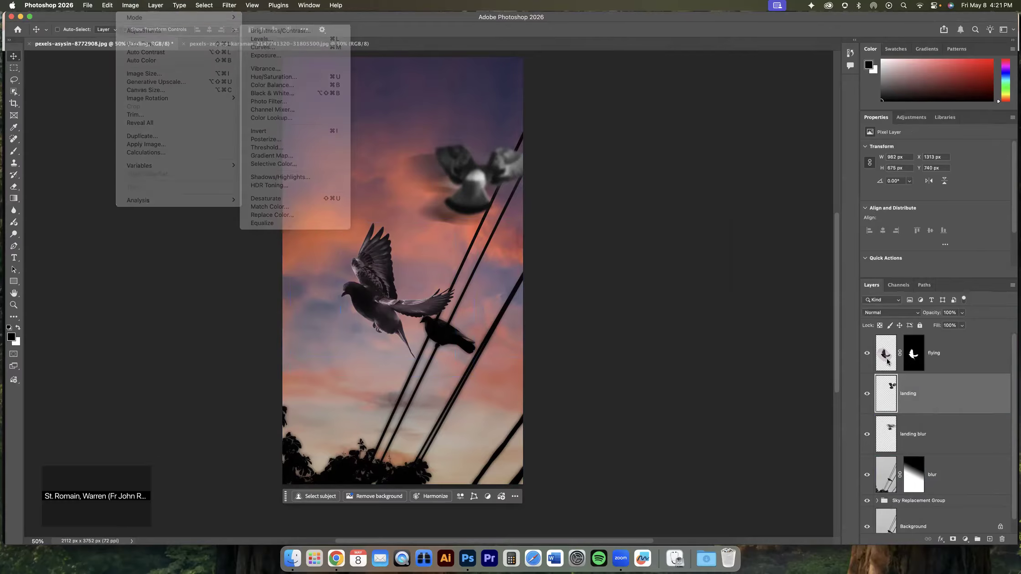
Temporarily disable the flying layer's mask to view the whole colorized area, and re-enable the mask
click(880, 354)
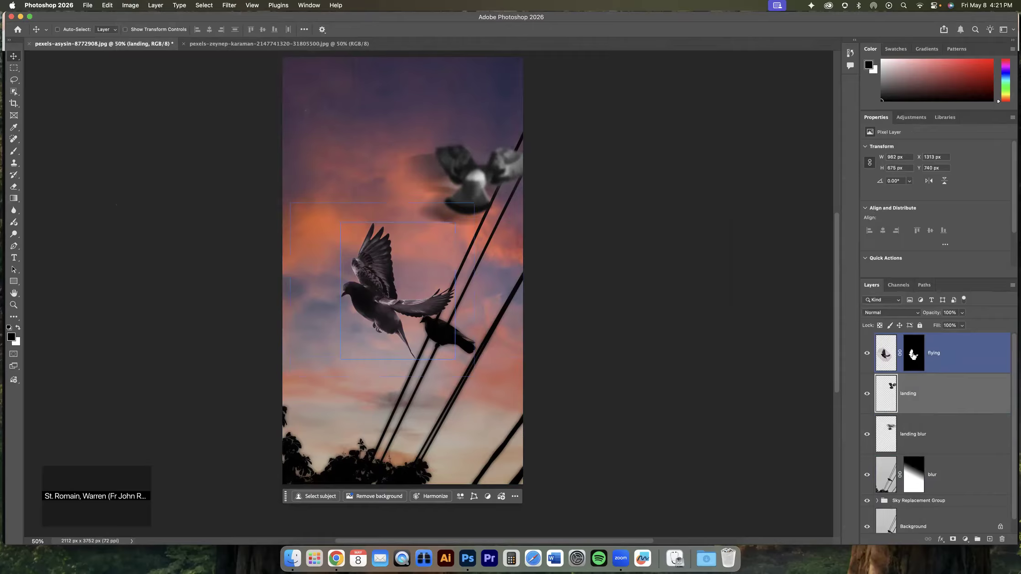
shift+click(913, 356)
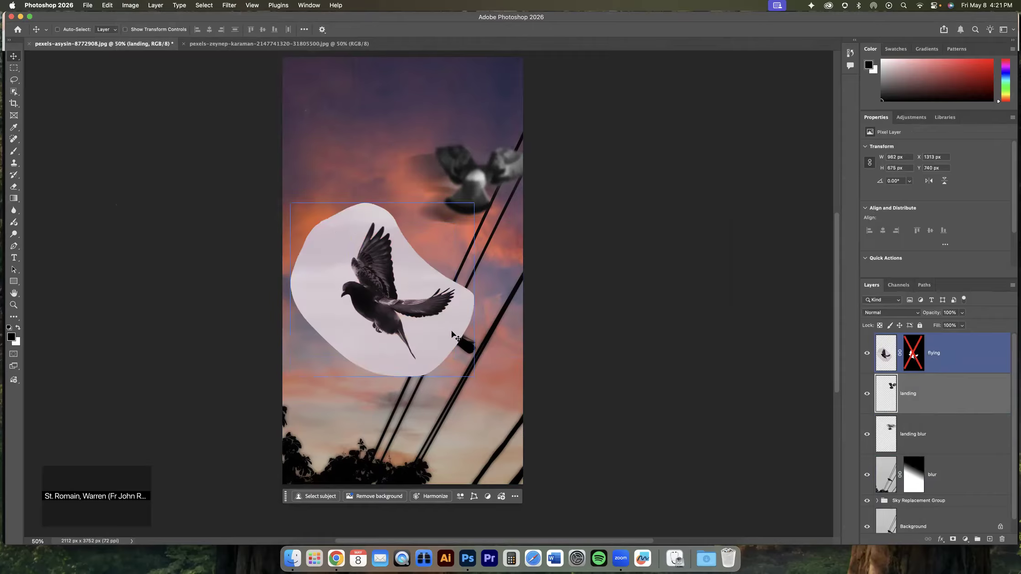
shift+click(913, 358)
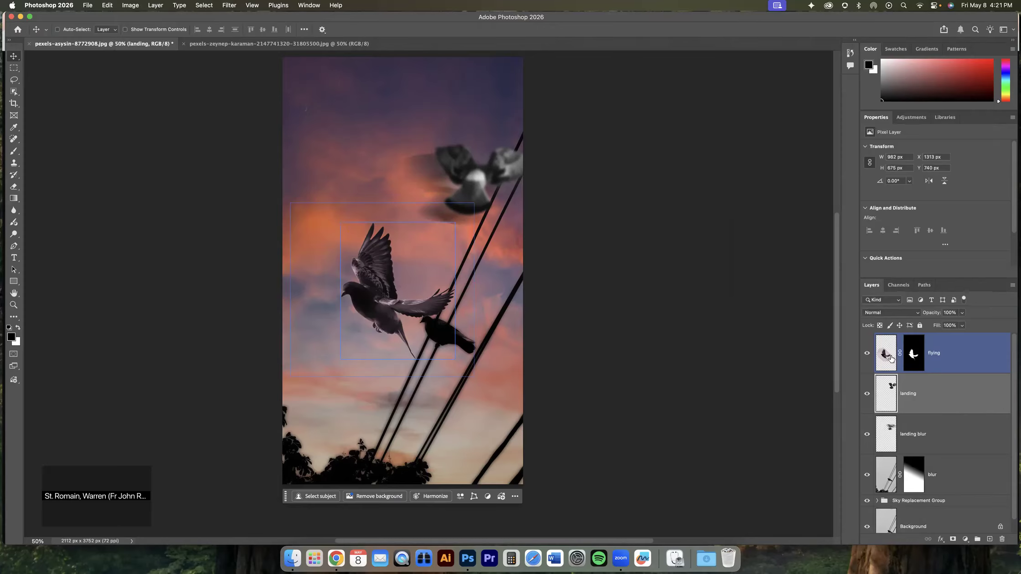
Select the landing layer and compare the available adjustment layer types with the direct image adjustments
click(908, 395)
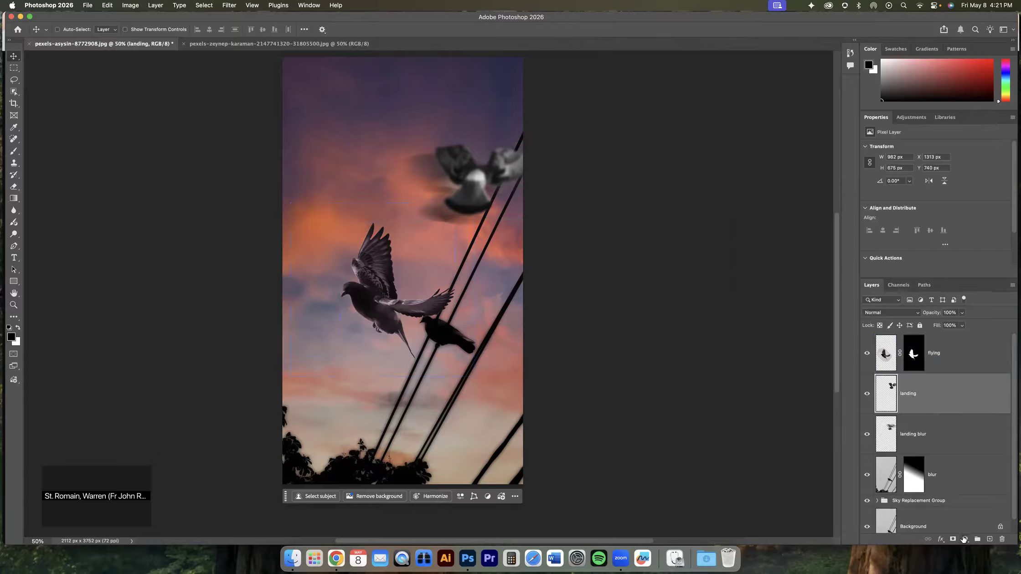
click(964, 539)
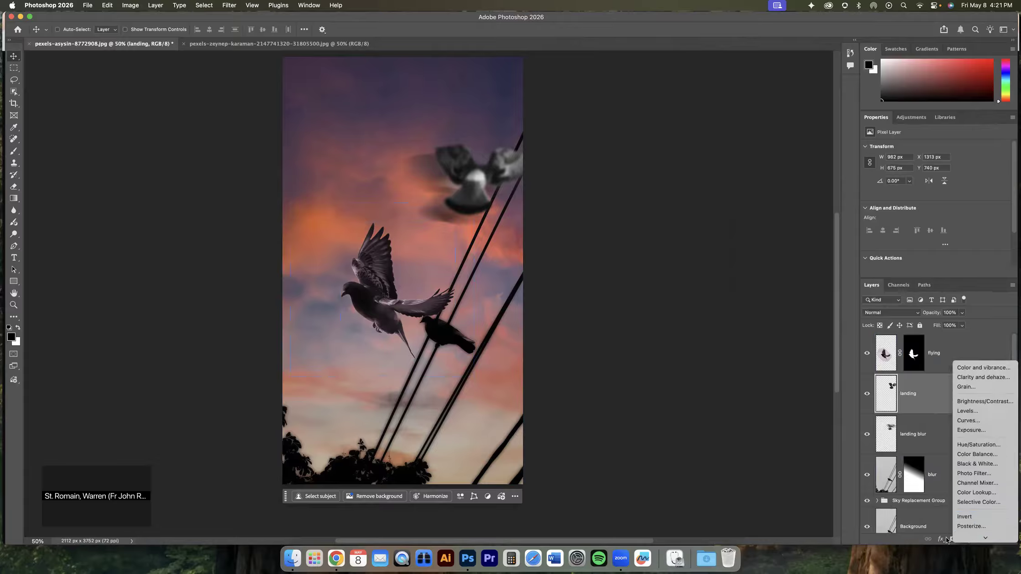
click(897, 542)
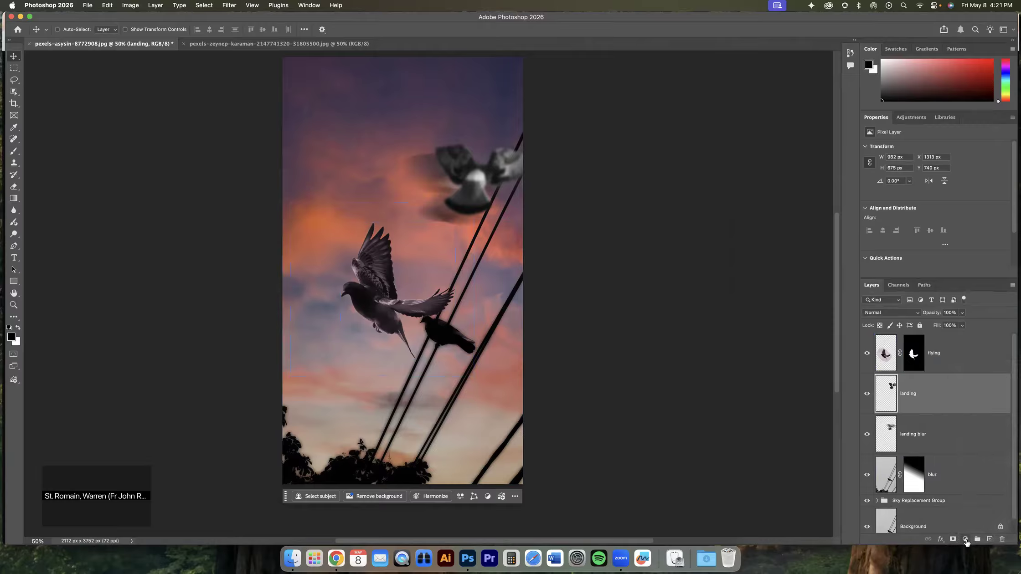
click(966, 541)
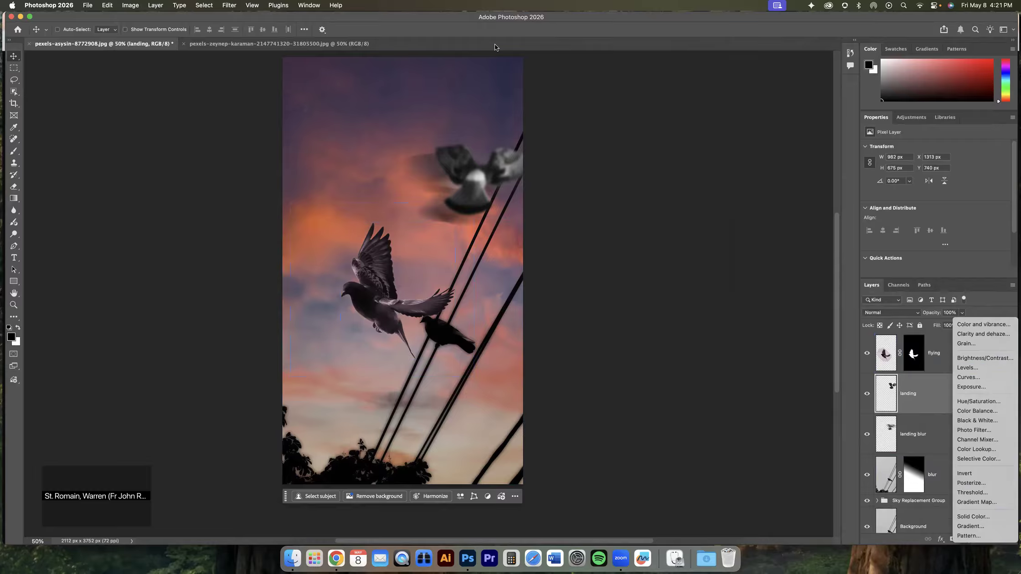
click(133, 8)
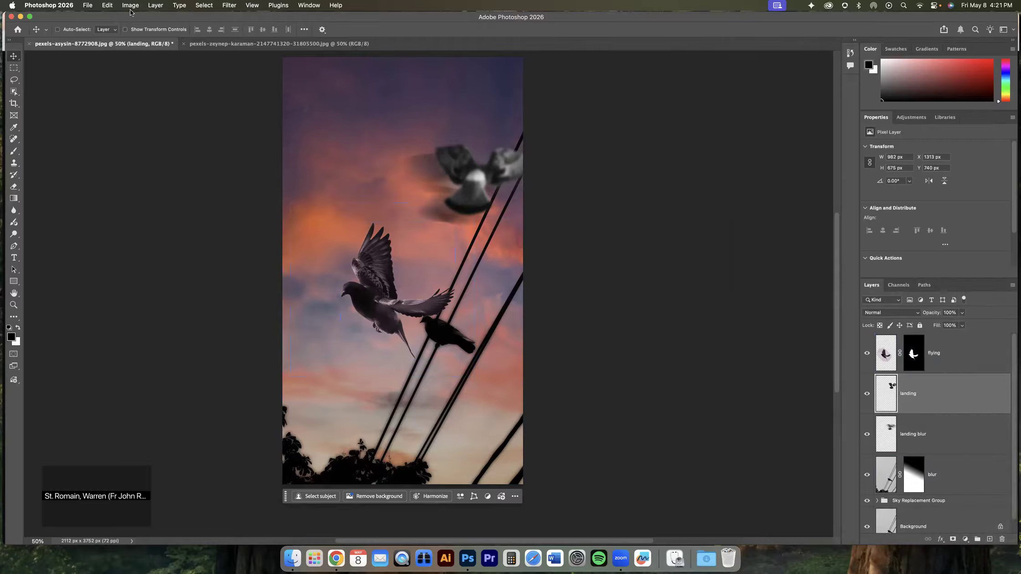
click(131, 10)
mouse_move(136, 32)
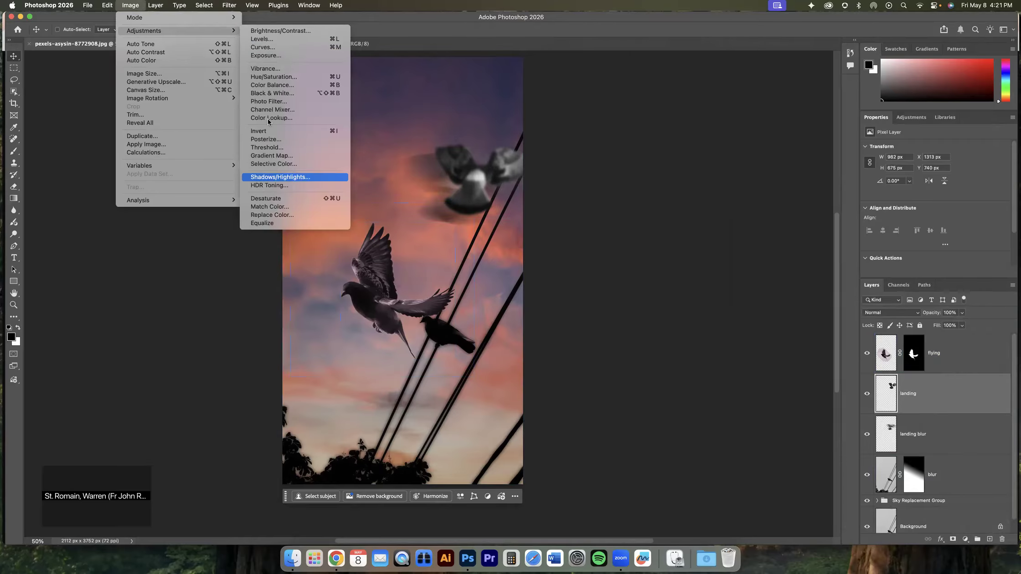
click(965, 542)
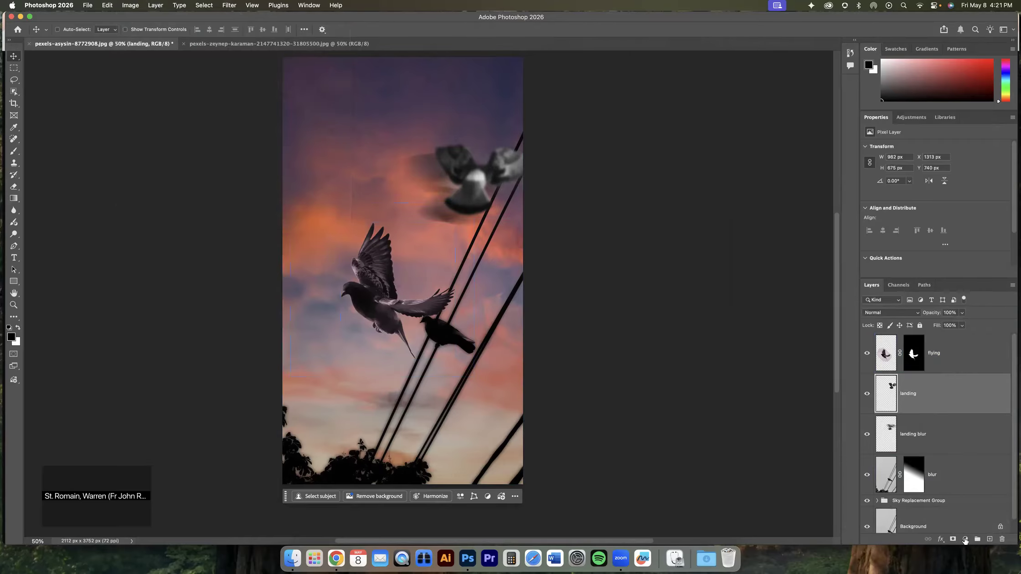
Add a Channel Mixer adjustment layer above the landing layer, try different red channel amounts, and undo the red change
click(965, 541)
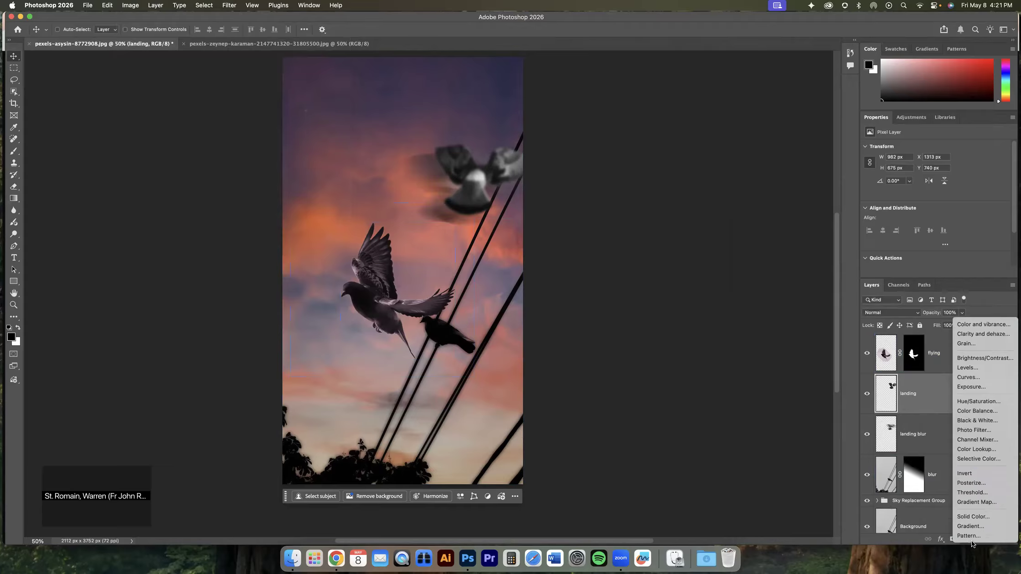
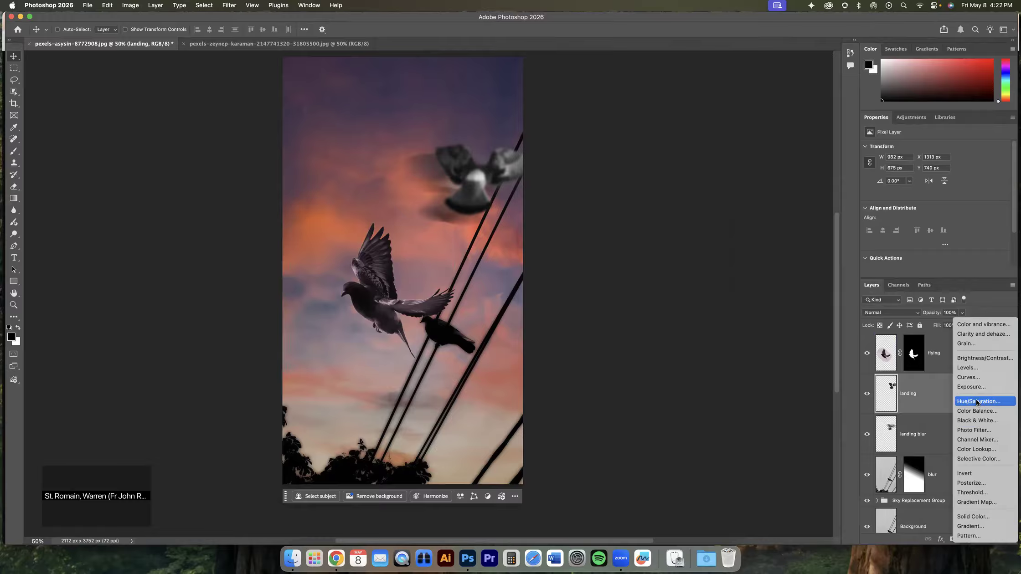
click(972, 441)
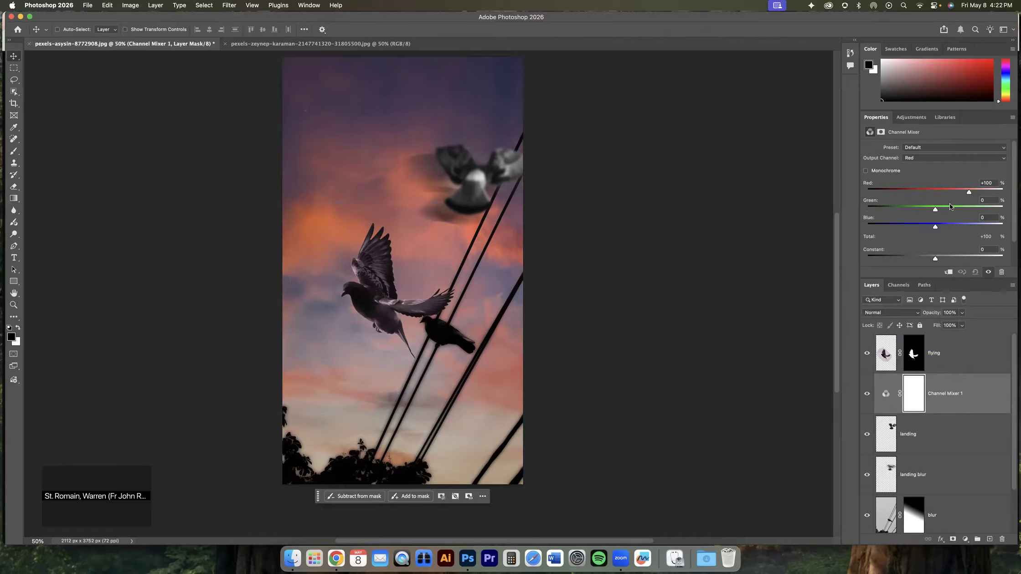
drag(968, 192, 883, 186)
drag(946, 185, 972, 189)
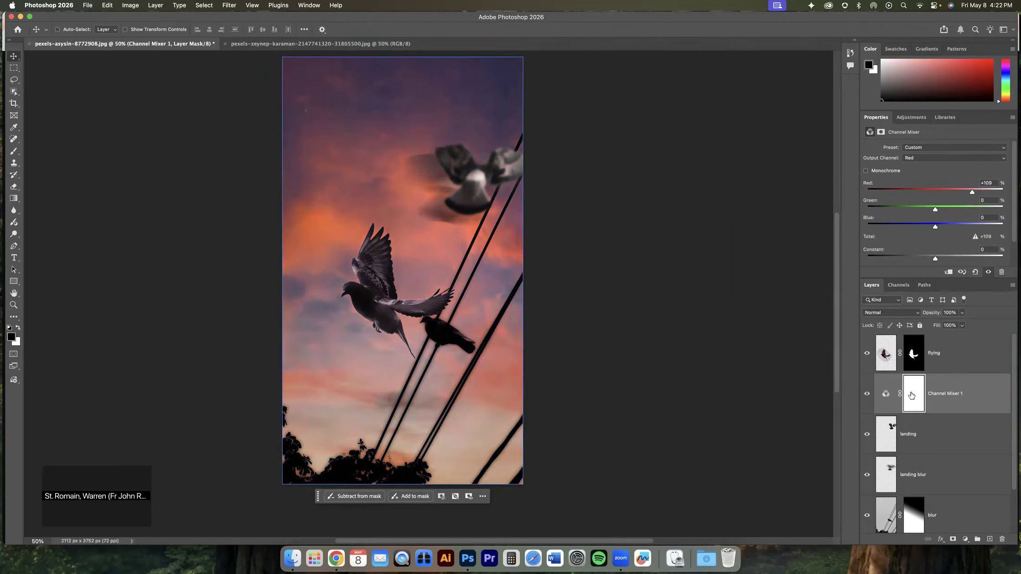
key(super+z)
click(898, 439)
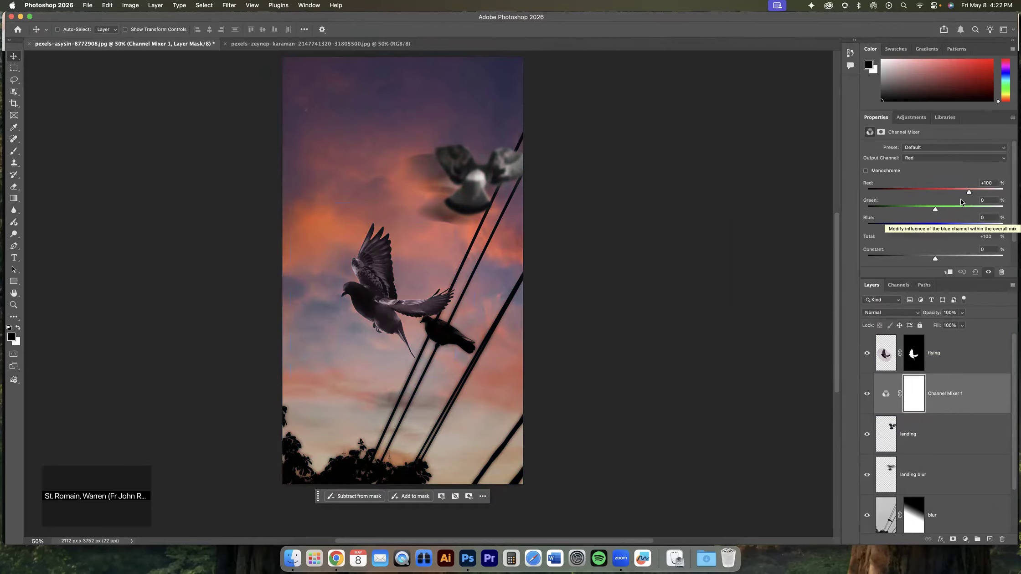
Lower the Channel Mixer's red to -112%, clip the adjustment to the landing layer, and bring red to -19%
drag(968, 192, 903, 195)
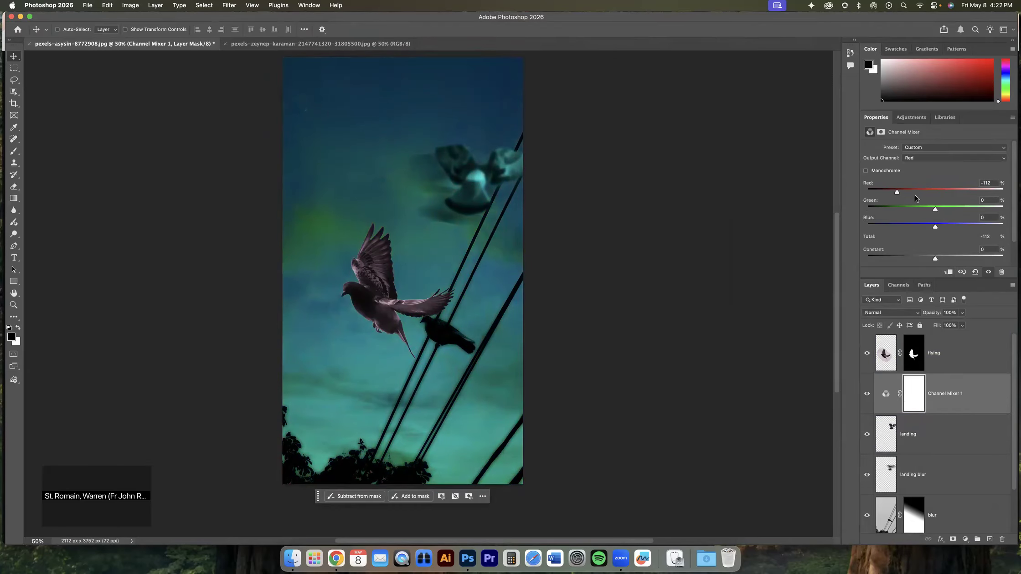
click(947, 272)
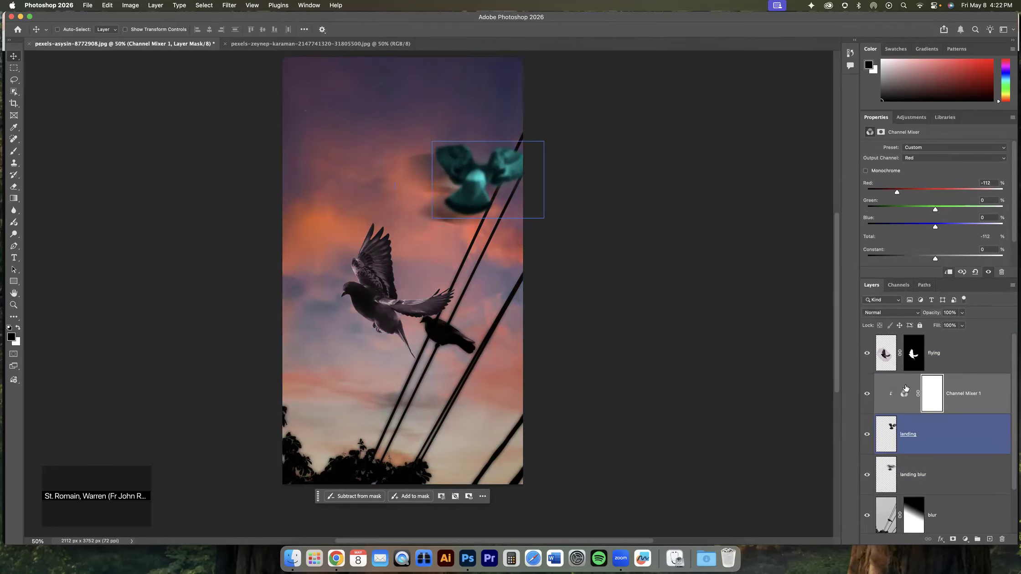
click(916, 357)
drag(896, 193, 907, 193)
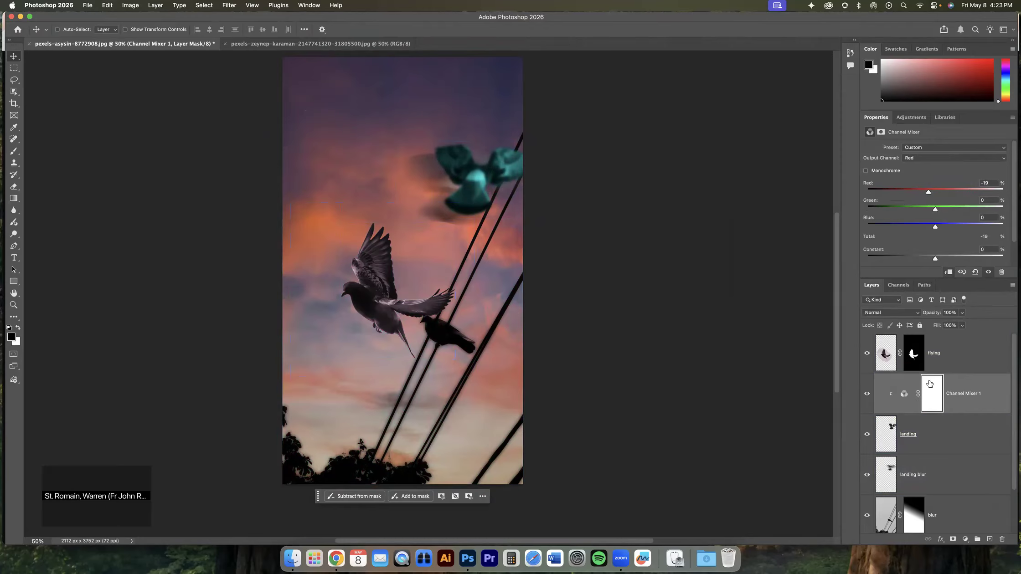
Unclip and reclip the Channel Mixer while adjusting its channels to red -50%, green +26% and blue +69%
click(903, 394)
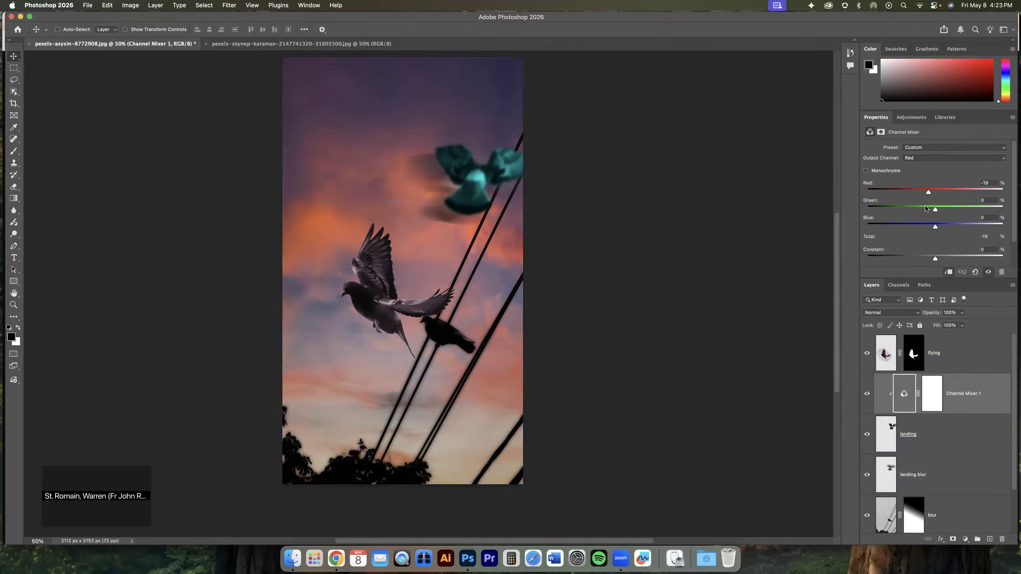
mouse_move(928, 192)
mouse_down()
mouse_move(942, 192)
mouse_move(944, 209)
mouse_move(919, 209)
mouse_move(956, 191)
mouse_move(940, 193)
mouse_up()
click(948, 272)
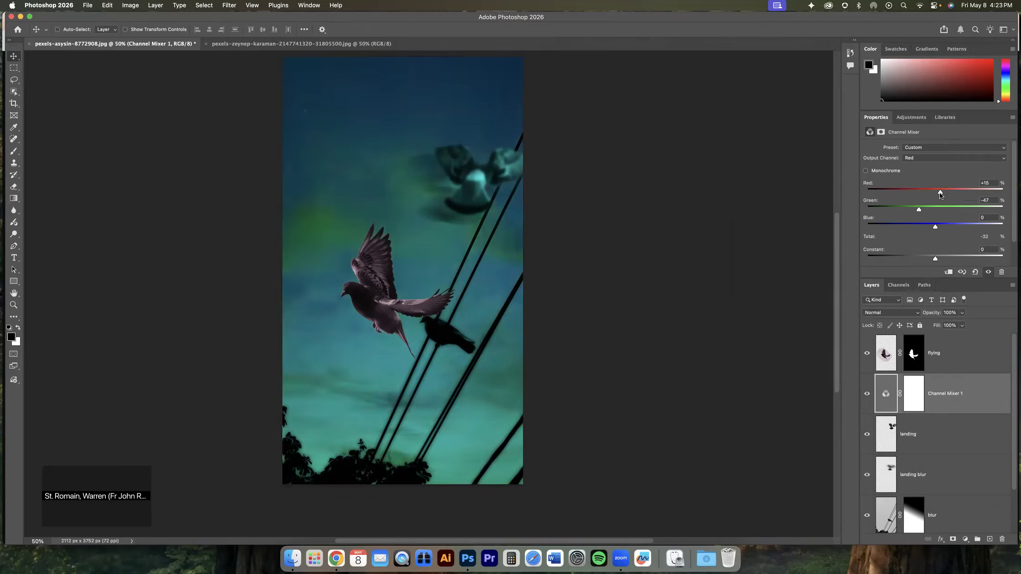
click(948, 272)
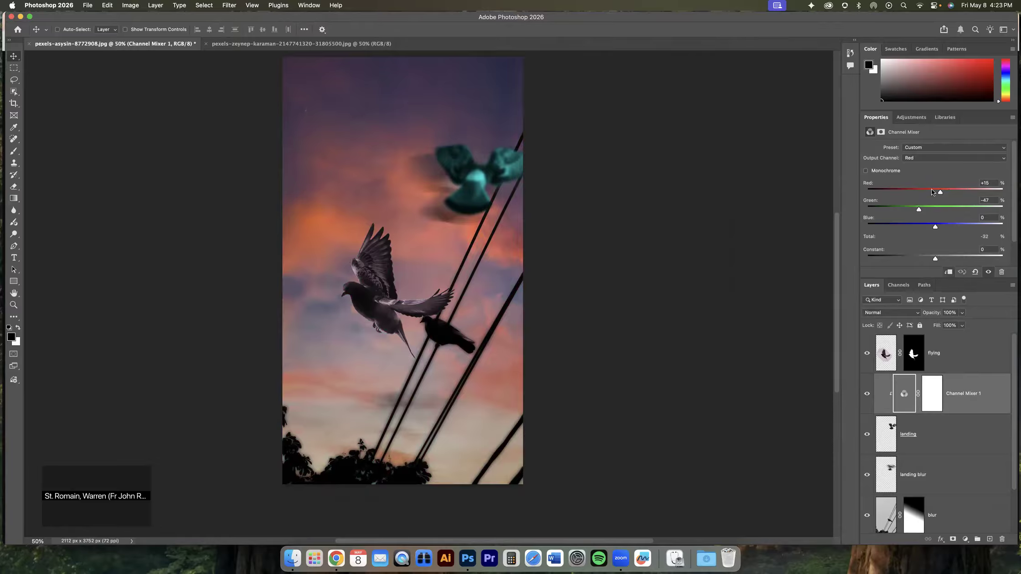
drag(939, 192, 959, 227)
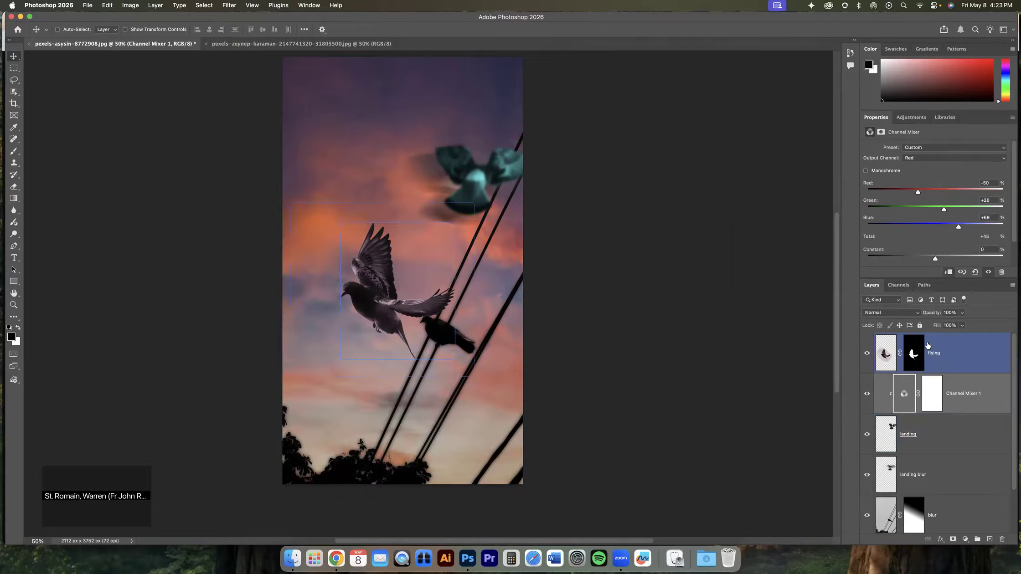
Delete the Channel Mixer adjustment layer above the landing layer
right_click(969, 400)
click(969, 402)
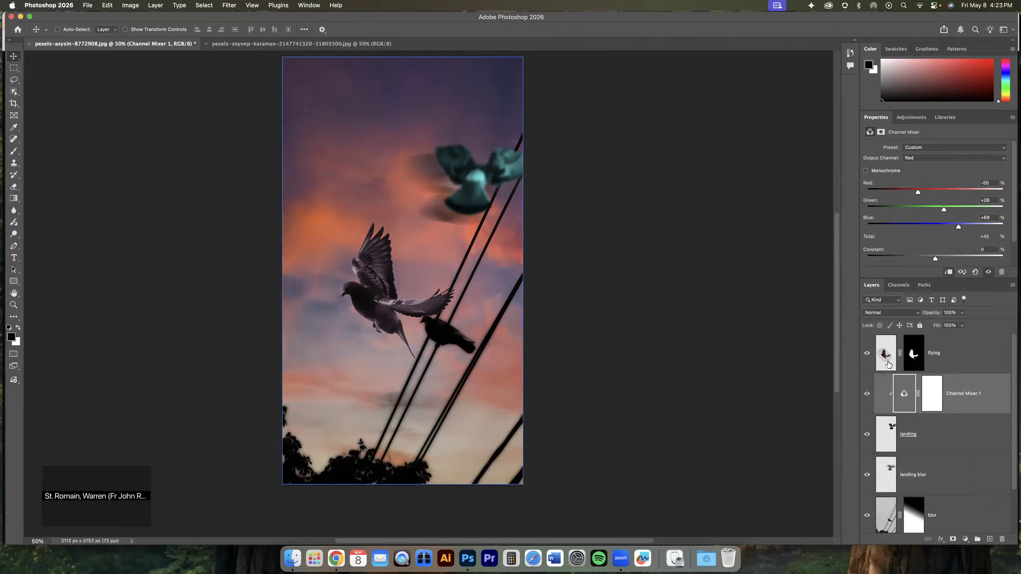
drag(949, 404, 1002, 540)
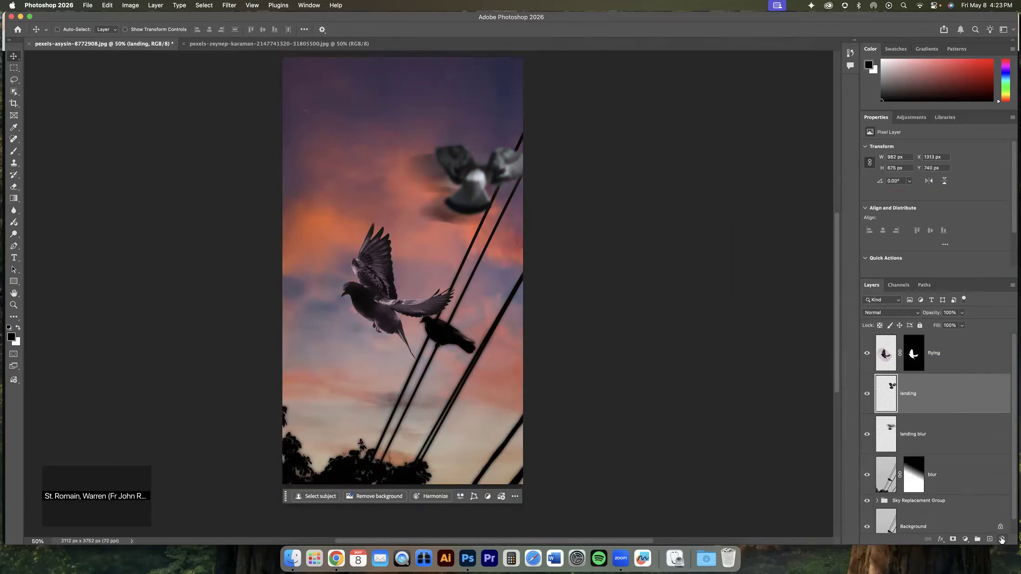
Add a Color Balance adjustment above the landing layer with cyan–red at +31 and clip it to that layer
click(965, 539)
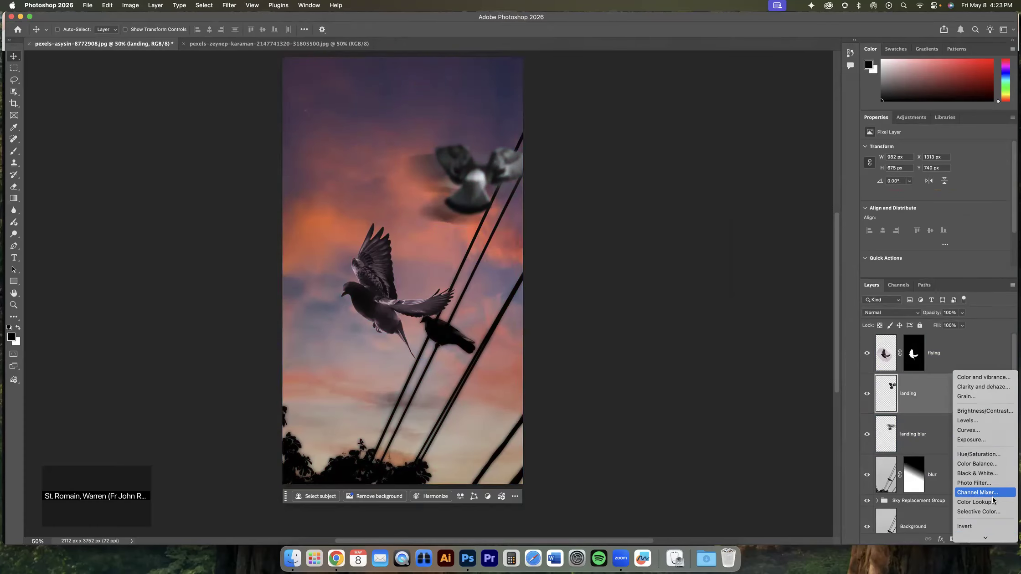
click(985, 464)
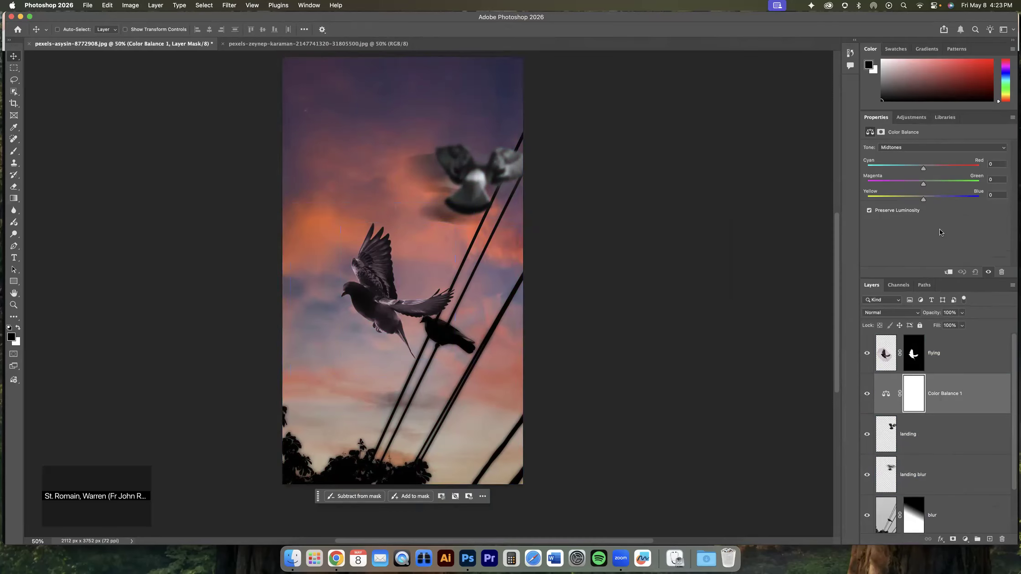
drag(924, 169, 935, 169)
click(948, 272)
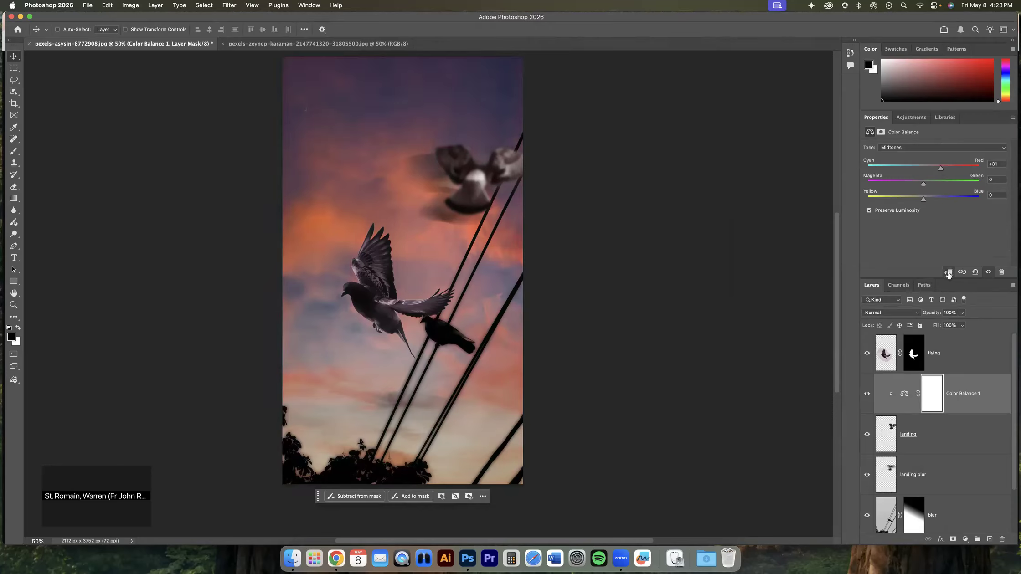
Set the Color Balance midtones to -5 for magenta–green and +49 for yellow–blue
click(918, 184)
mouse_move(924, 199)
mouse_down()
mouse_move(914, 201)
mouse_move(934, 198)
mouse_up()
click(924, 184)
drag(939, 200, 921, 184)
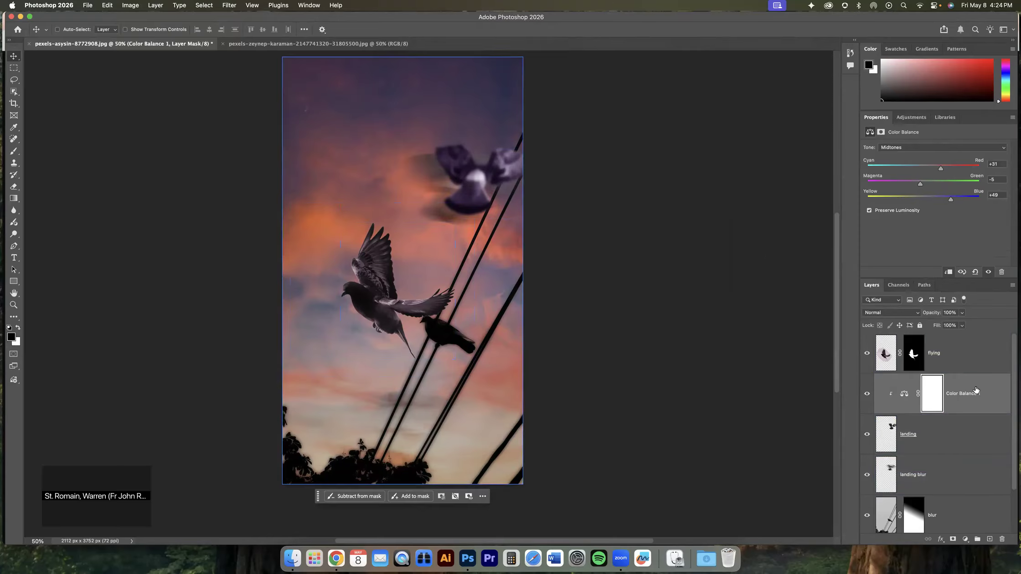
Reduce the Color Balance layer's opacity to 30% and toggle its visibility to compare the tint on the landing pigeon
click(907, 393)
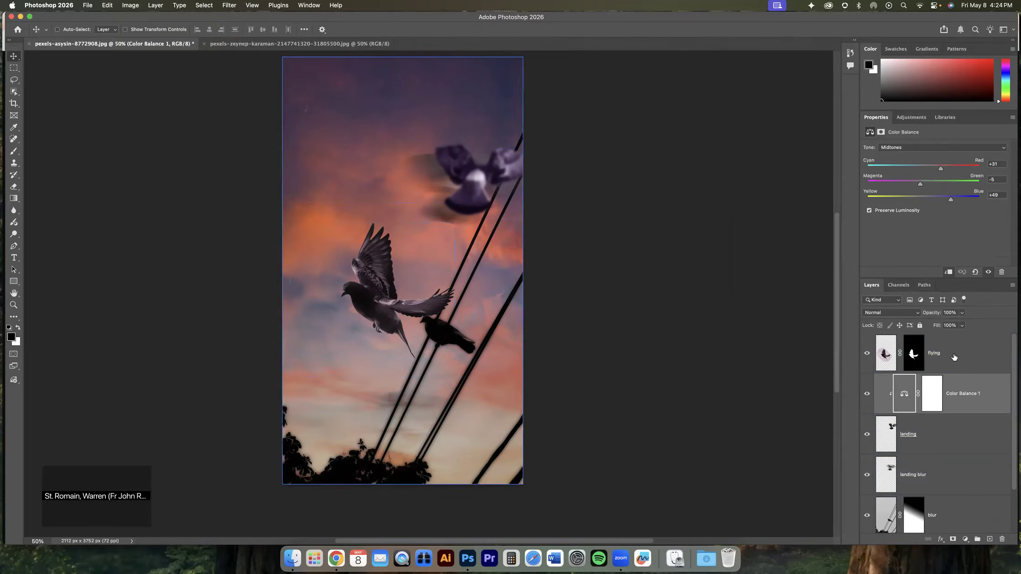
drag(961, 324, 948, 324)
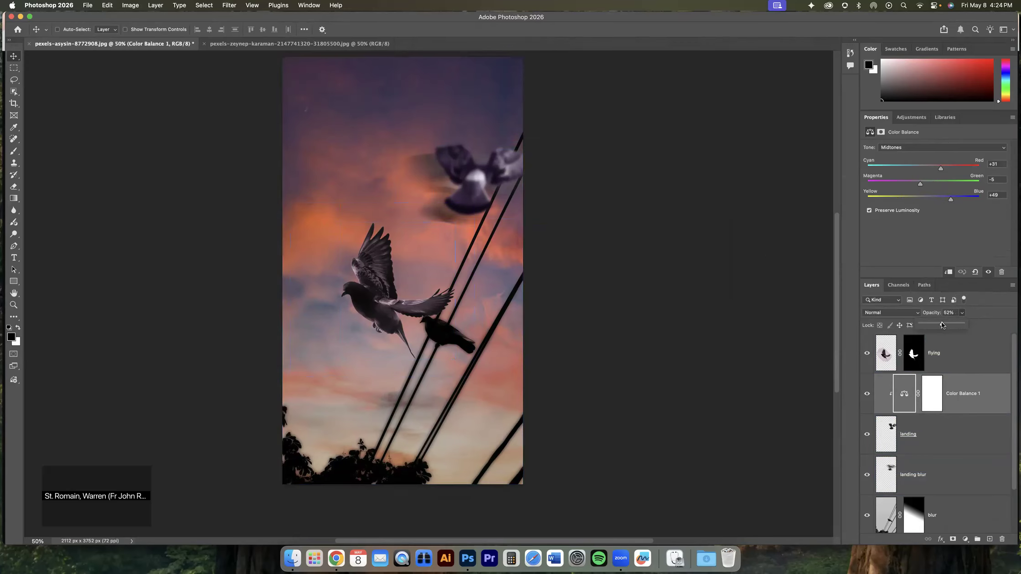
drag(934, 324, 1001, 324)
scroll(1000, 323, right, 1)
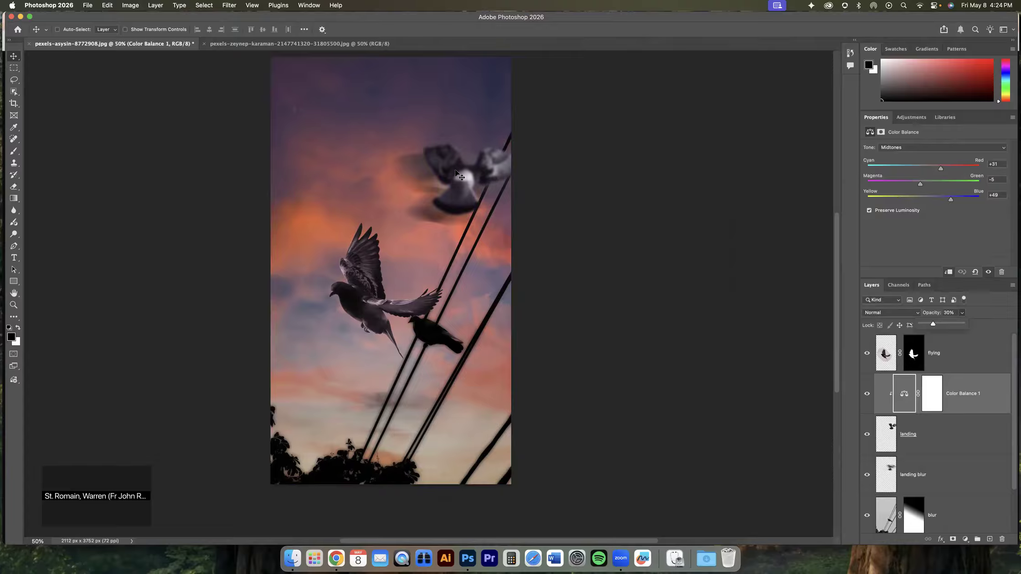
click(868, 394)
click(868, 394)
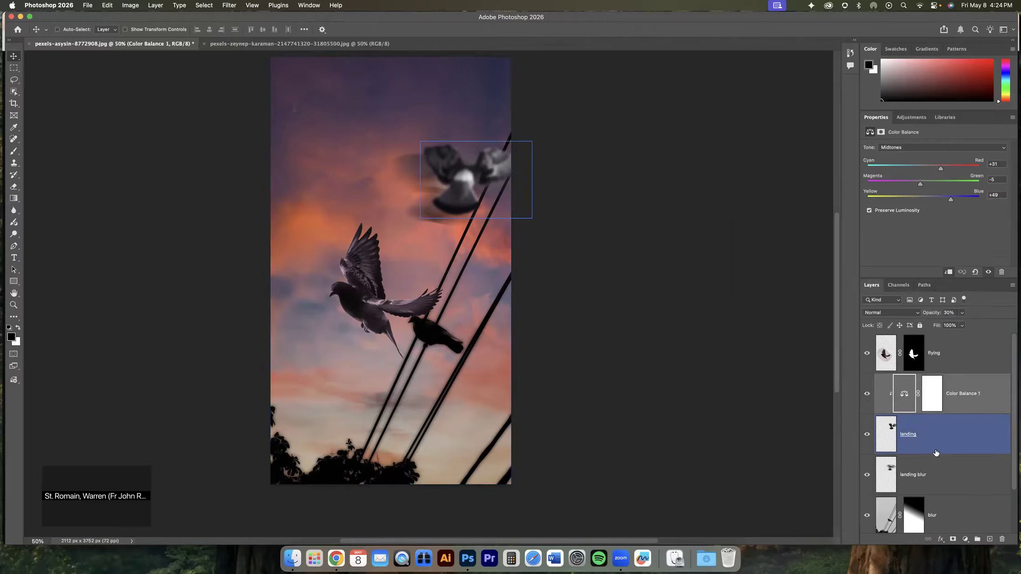
Select the landing blur layer and toggle its visibility to check its effect
scroll(936, 453, down, 3)
click(932, 422)
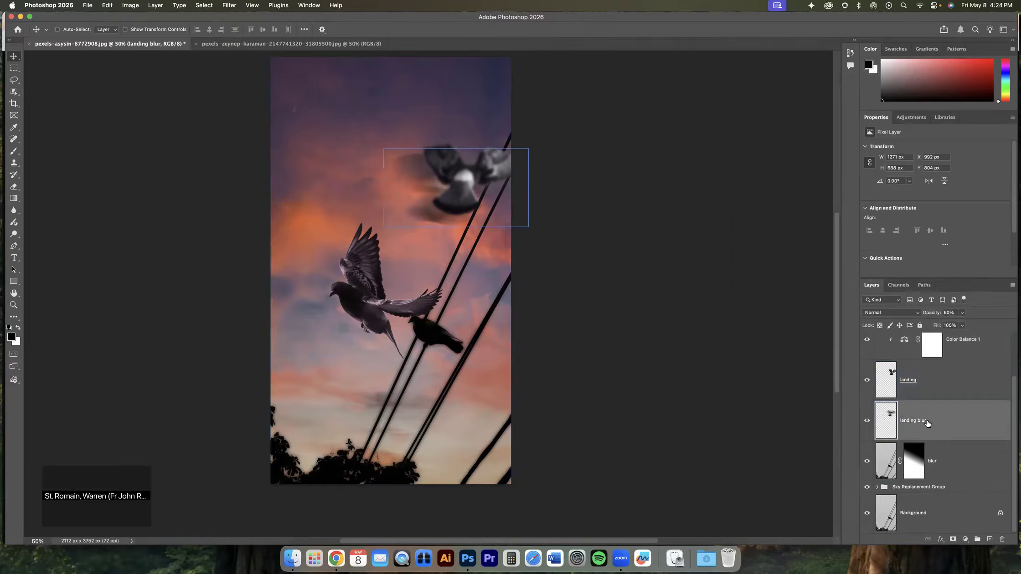
click(867, 420)
click(869, 422)
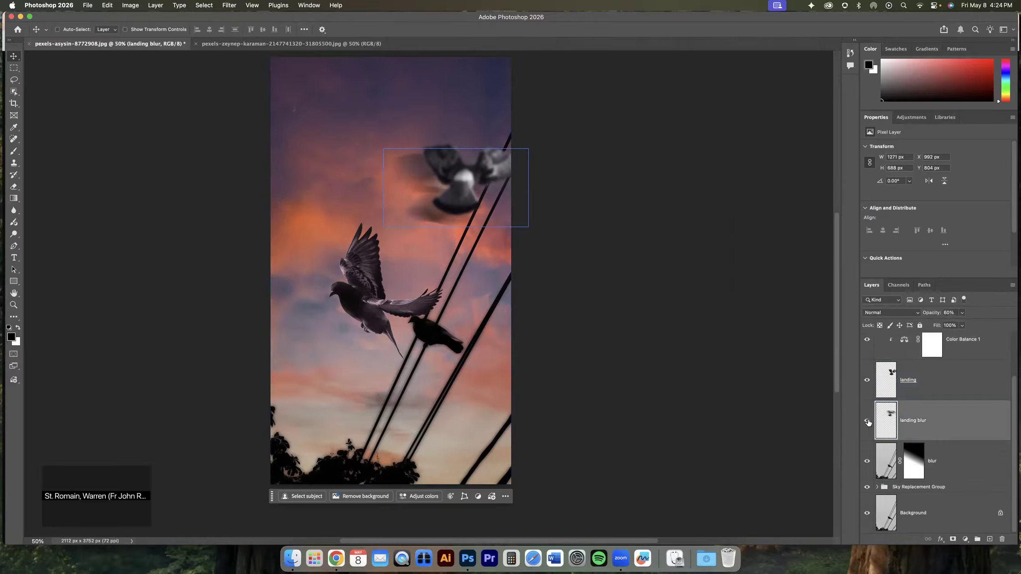
Set the landing blur layer's blending mode to Multiply while temporarily hiding the landing layer to judge the result
click(867, 388)
click(867, 385)
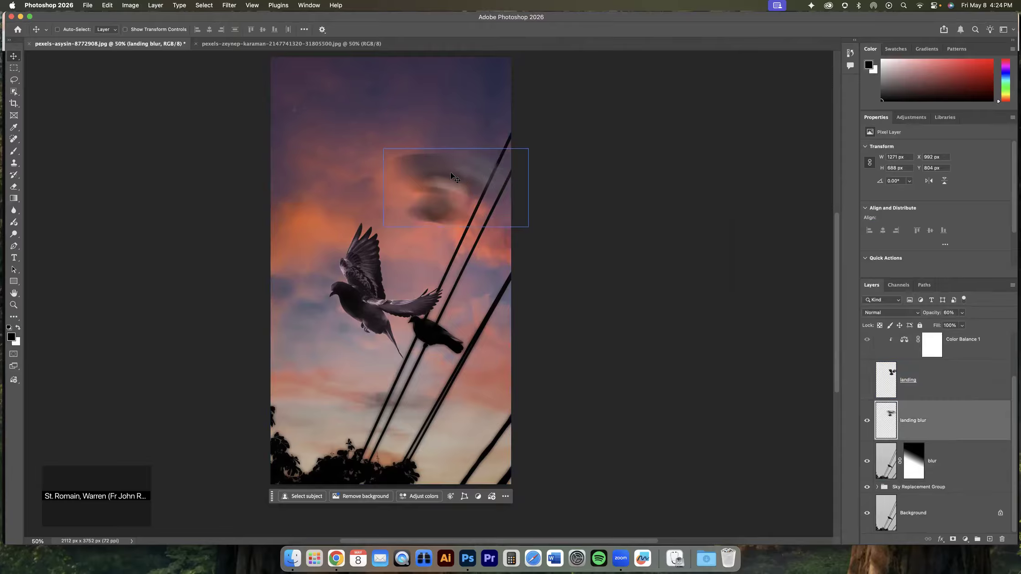
click(895, 314)
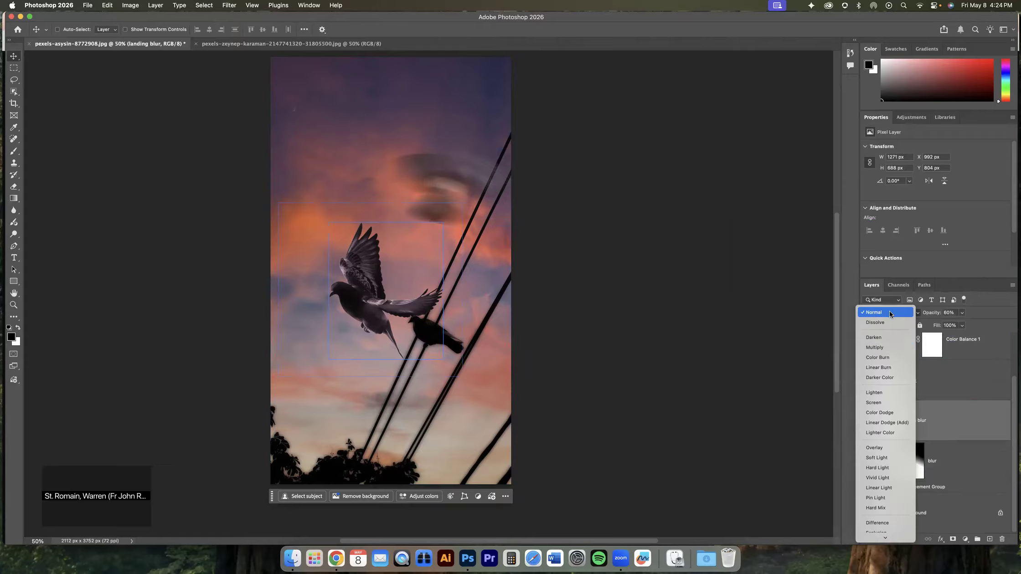
click(885, 347)
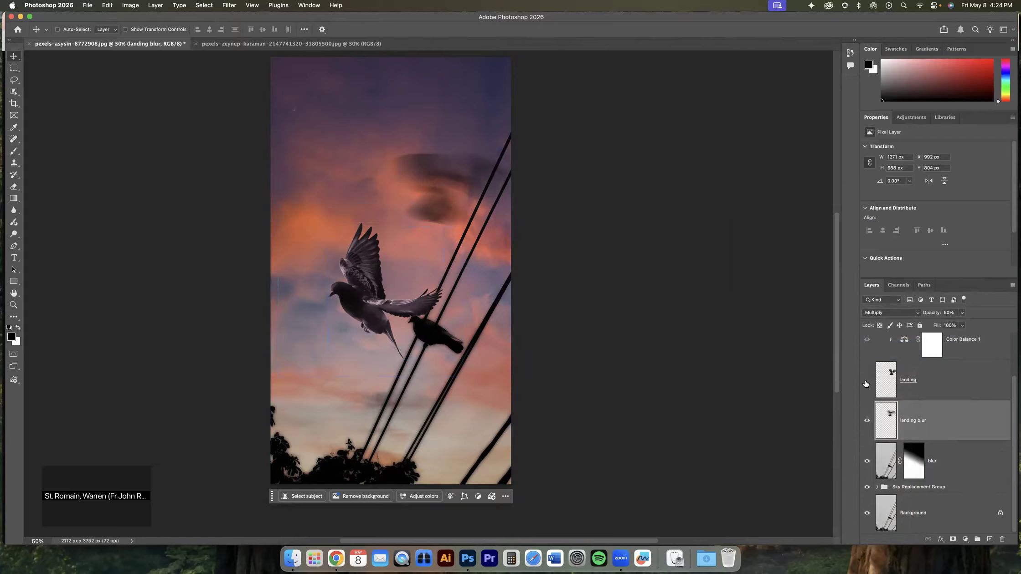
click(866, 382)
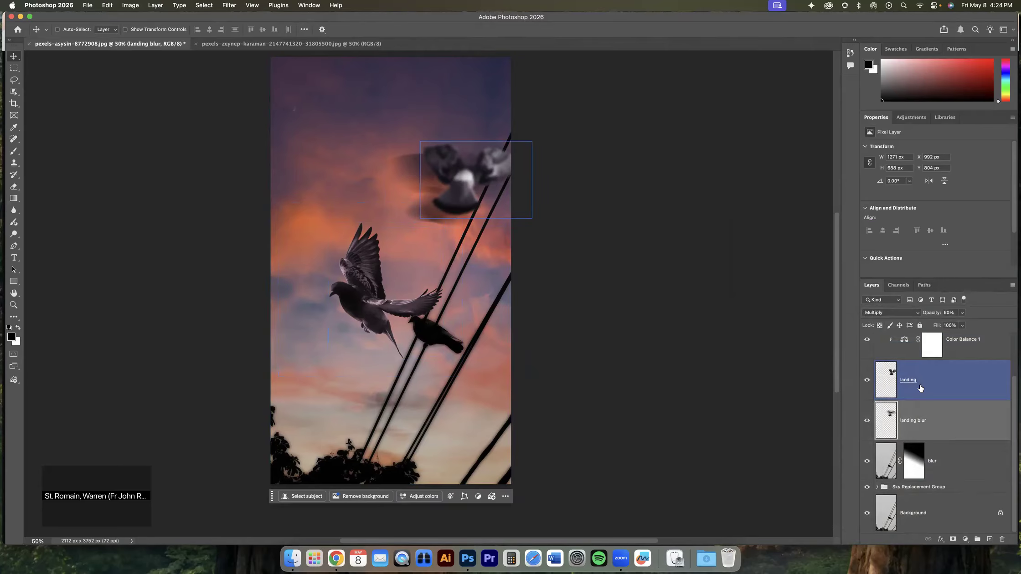
Select the landing layer and preview the Multiply blending mode on it without applying it
click(939, 381)
click(905, 316)
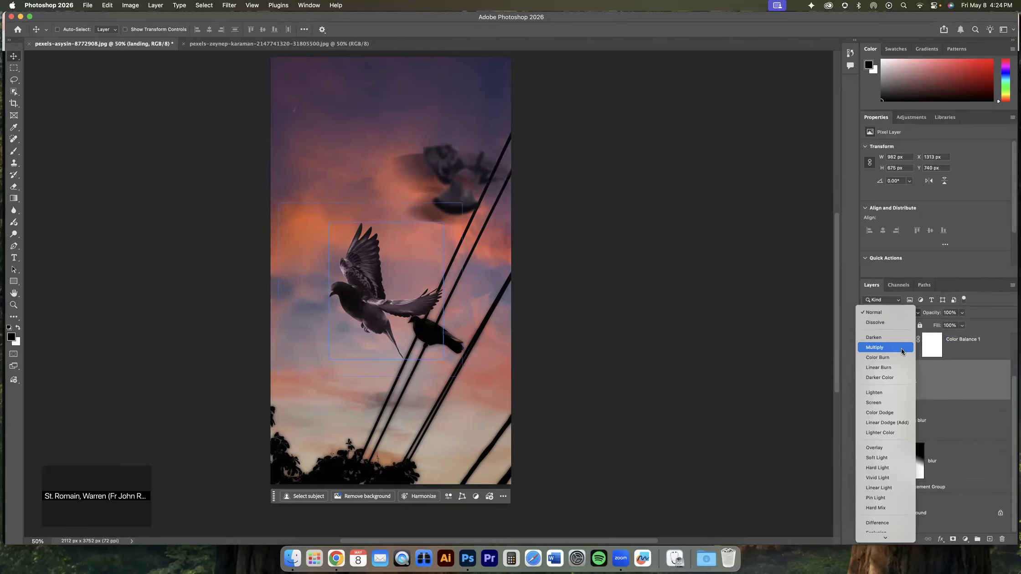
click(952, 381)
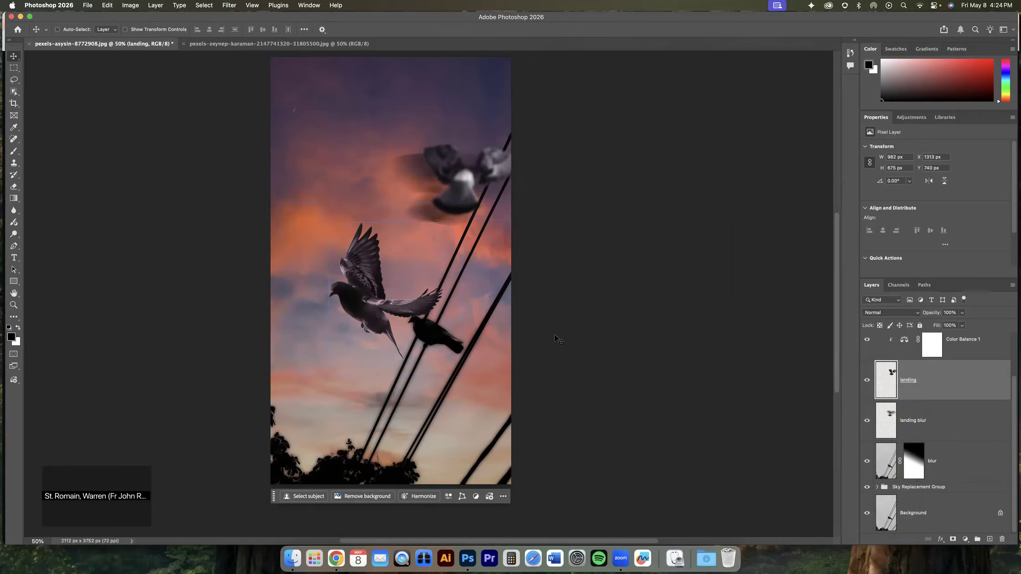
Save the composite in Photoshop format as birds-skyreplacement.psd in the 05 Photoshop folder, keeping Maximize Compatibility on
click(87, 6)
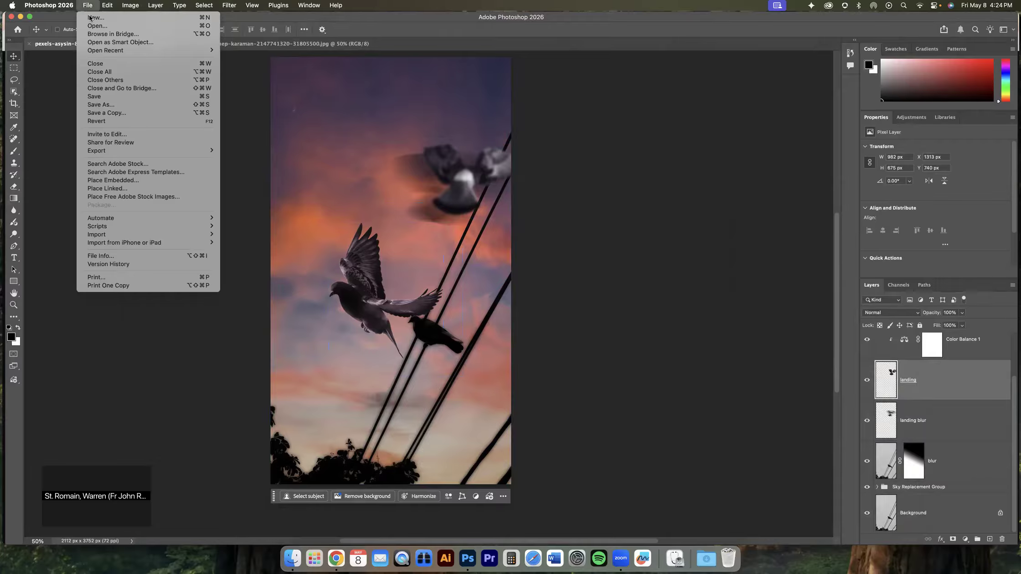
click(99, 97)
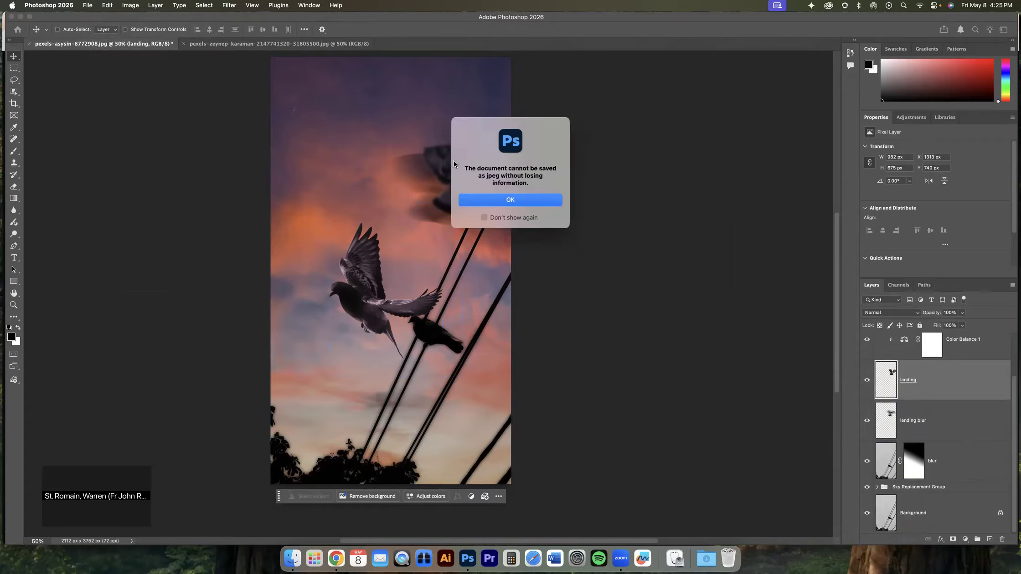
click(511, 200)
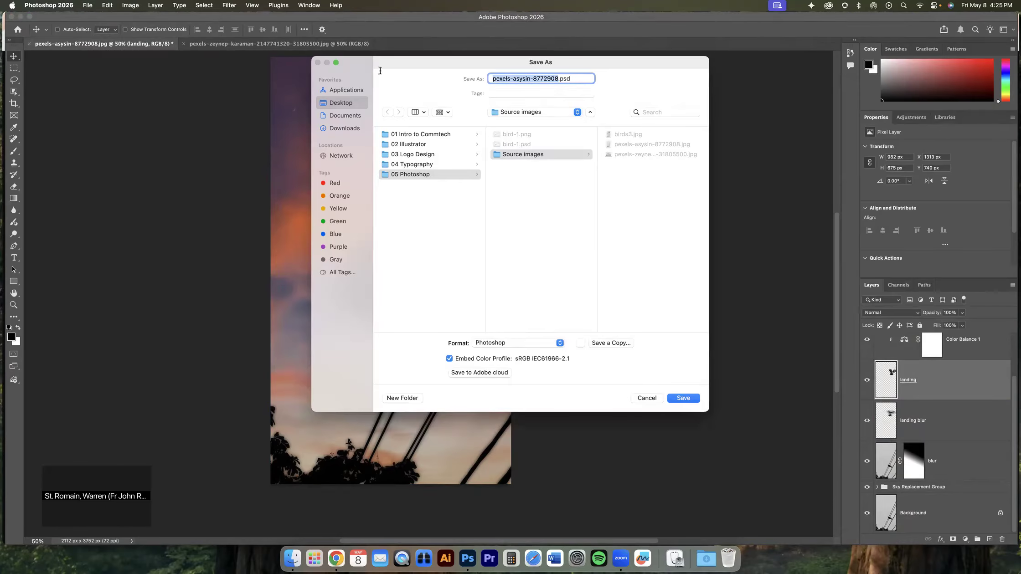
text(birds-)
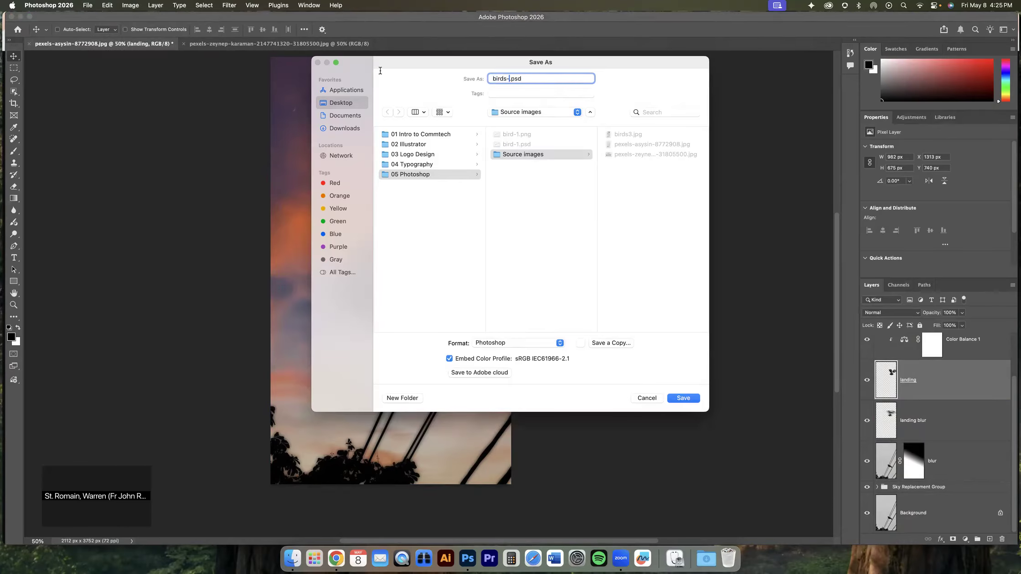
text(skyreplacemewnt)
click(551, 76)
key(BackSpace)
click(400, 175)
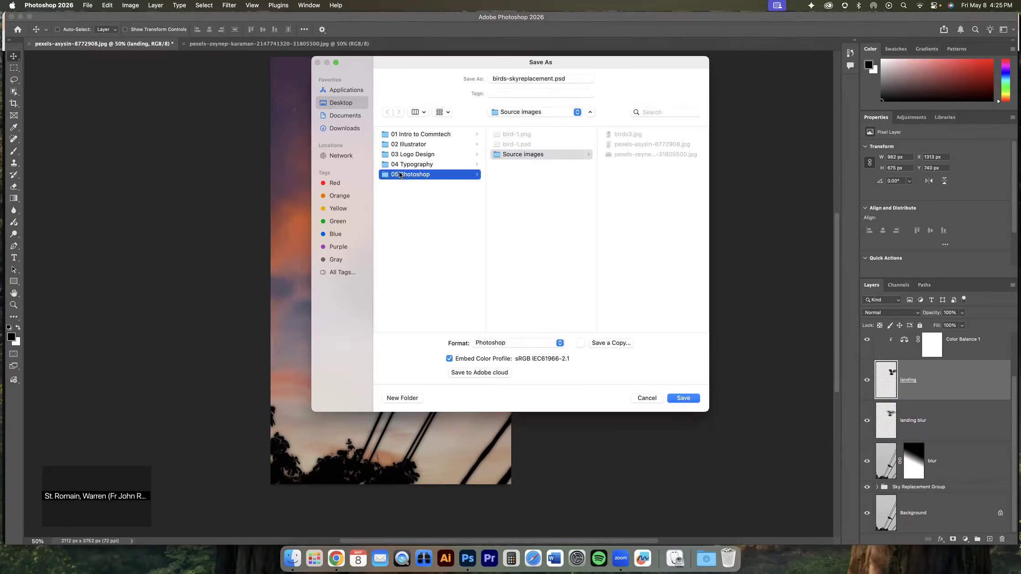
click(689, 401)
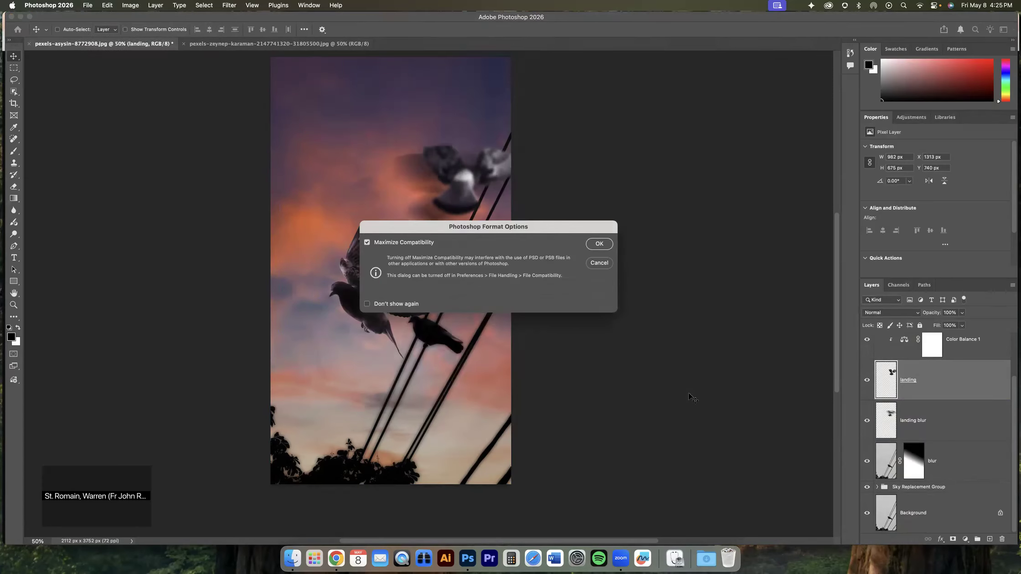
click(600, 245)
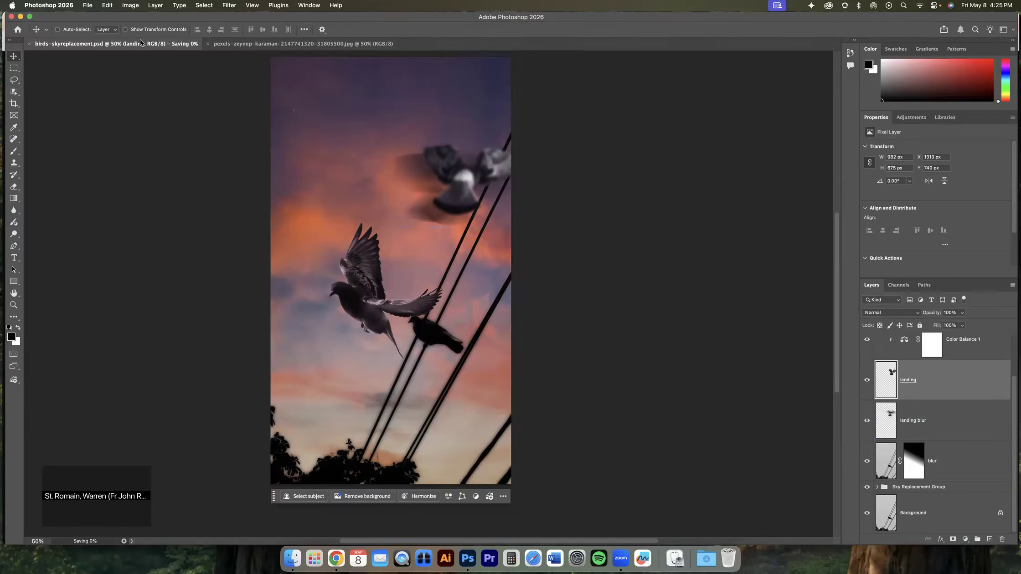
Set up an Export As of the composite in PNG format with the image width set to 700 px
click(87, 6)
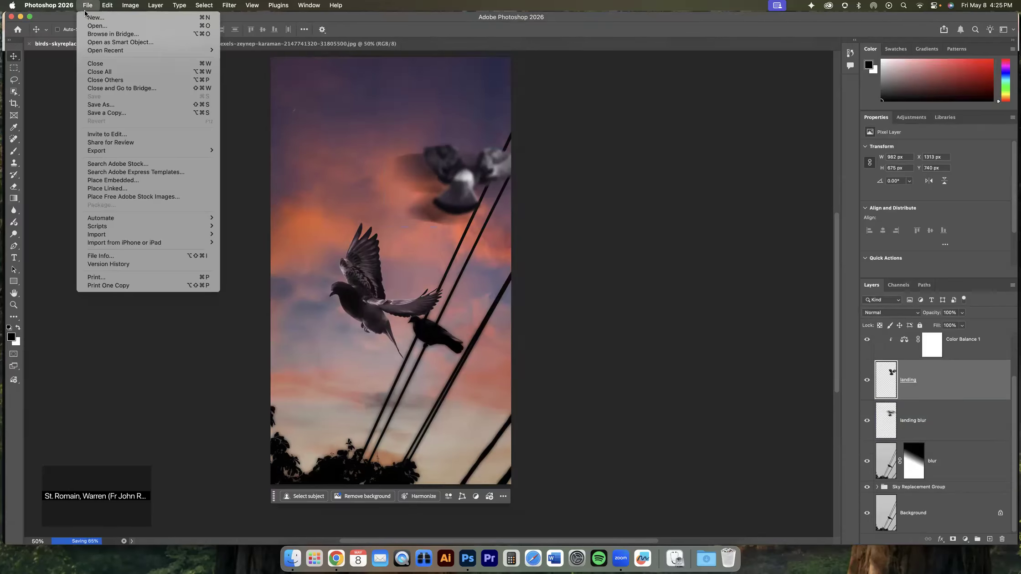
mouse_move(97, 151)
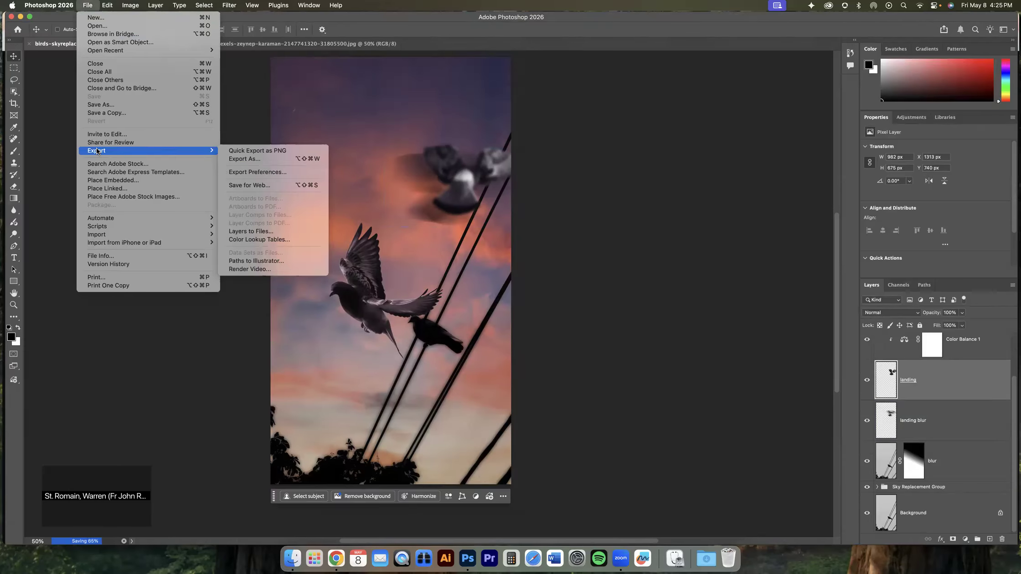
click(230, 159)
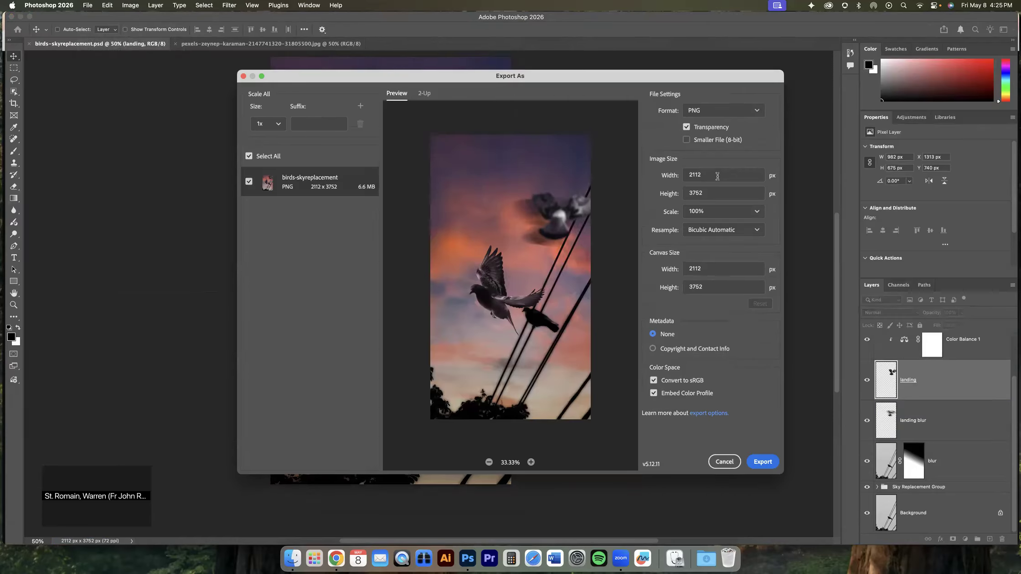
drag(717, 177, 651, 172)
text(700)
click(718, 194)
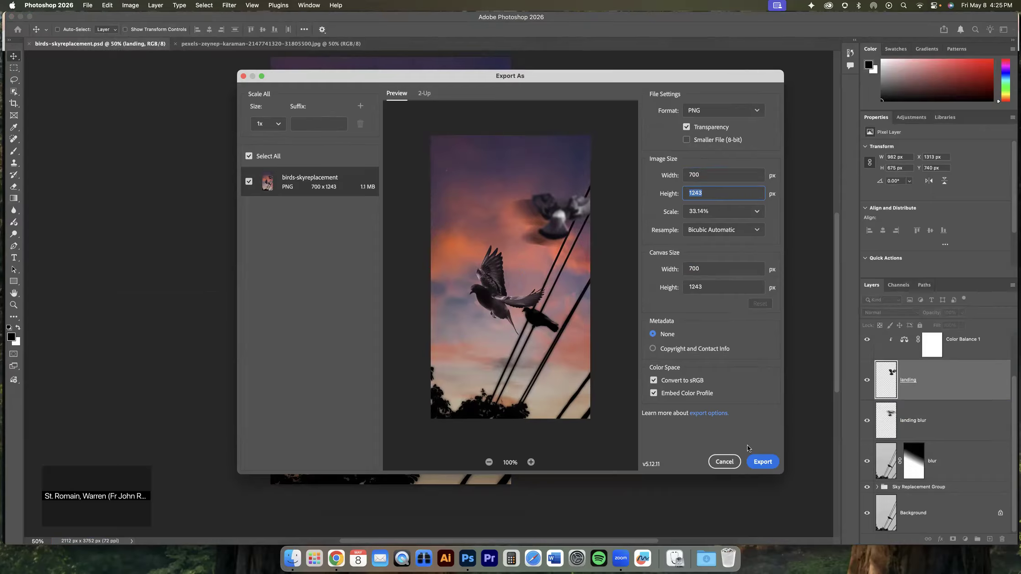
Export the PNG as birds-skyreplacement.png into the 05 Photoshop folder
click(759, 461)
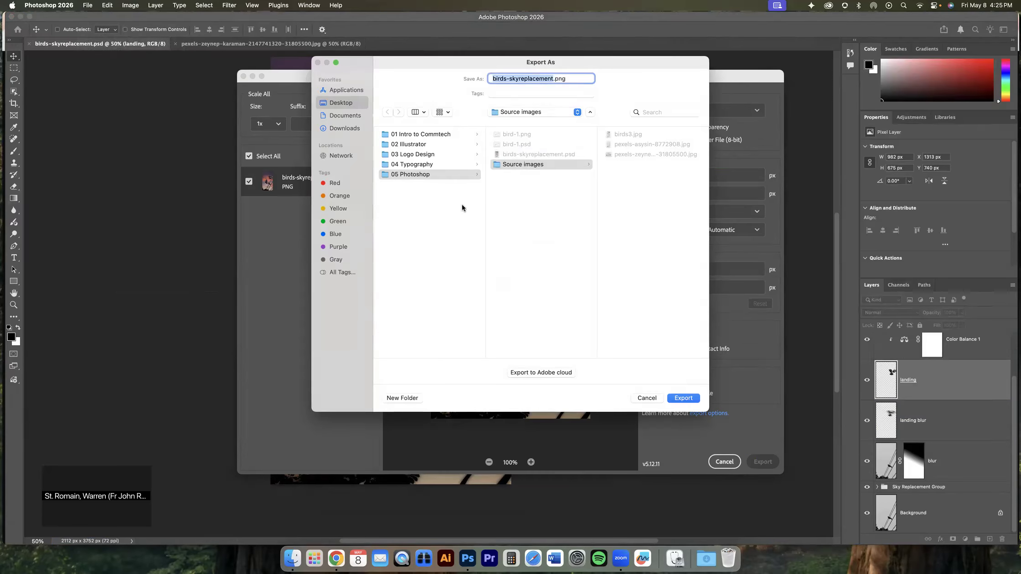
click(396, 173)
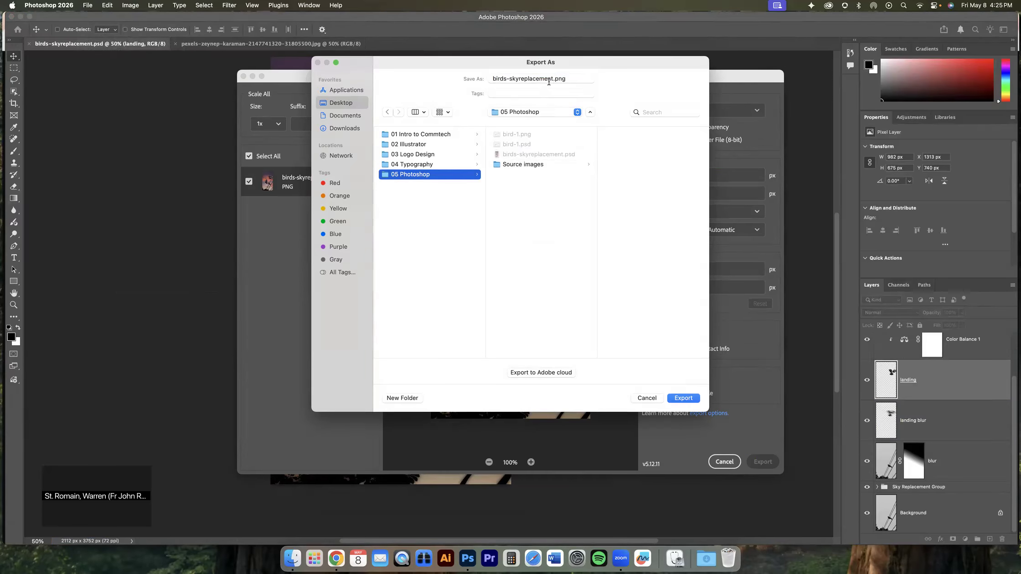
drag(553, 79, 578, 79)
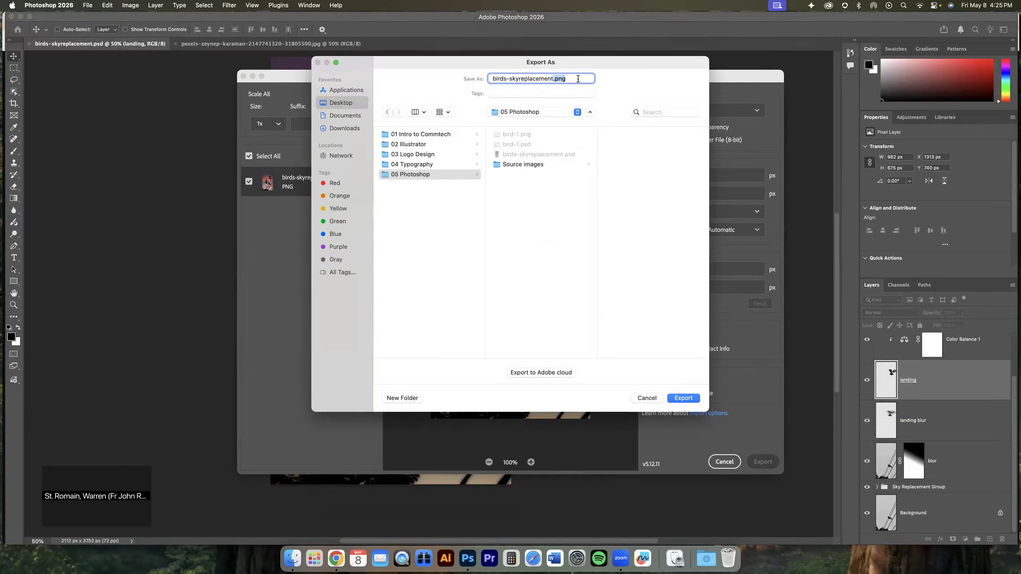
click(681, 399)
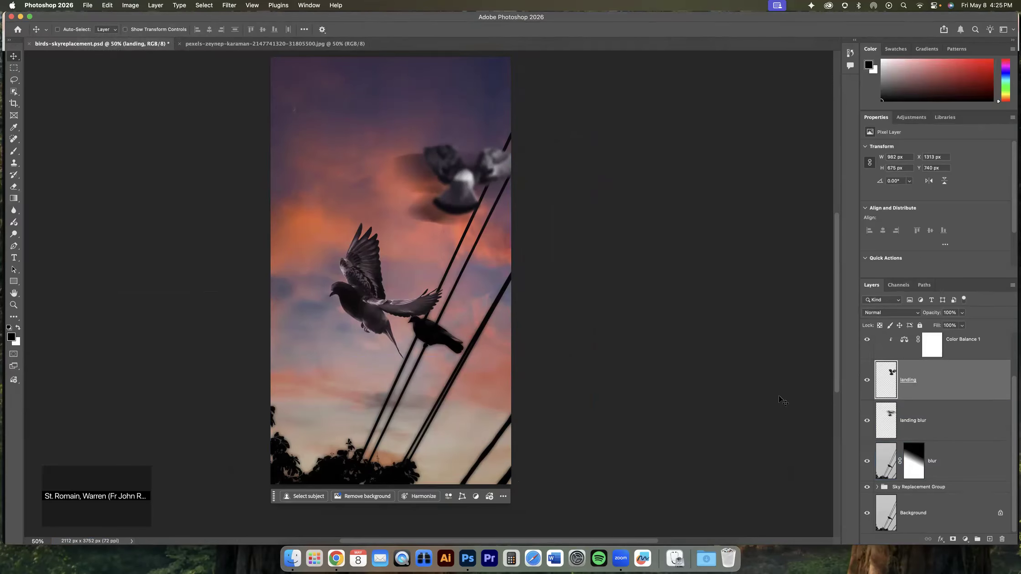
click(911, 419)
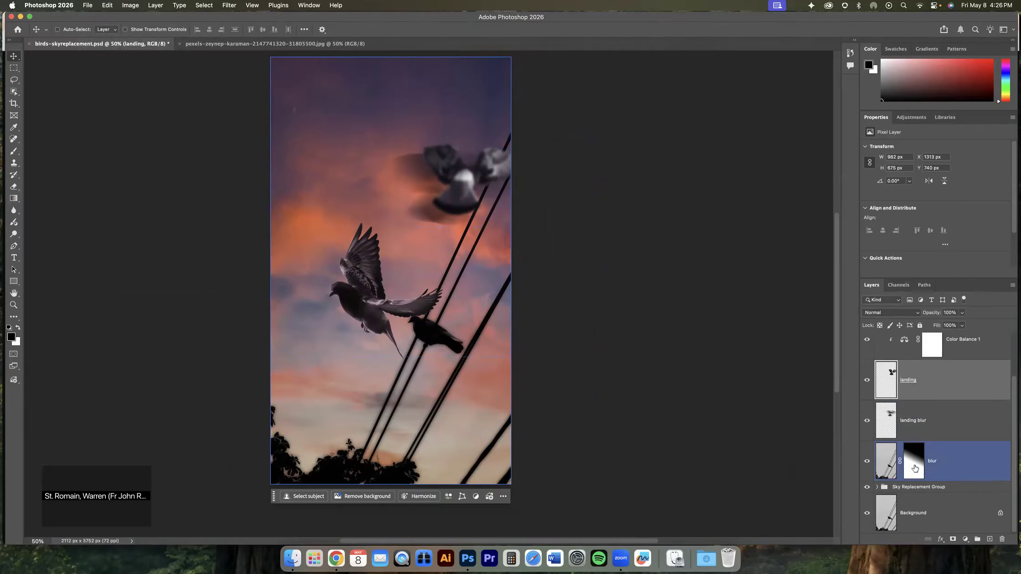
scroll(921, 426, up, 3)
click(894, 351)
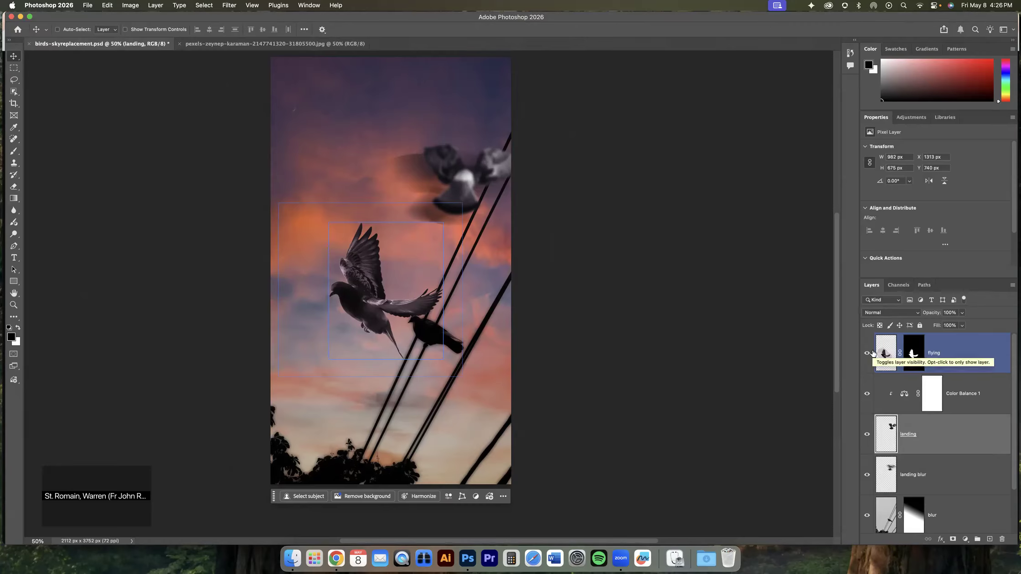
click(955, 486)
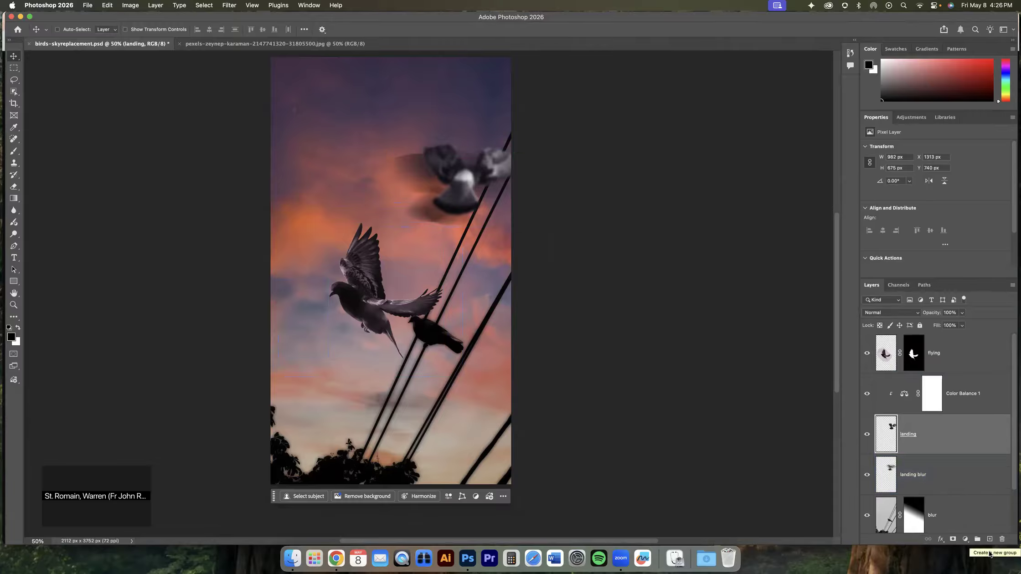